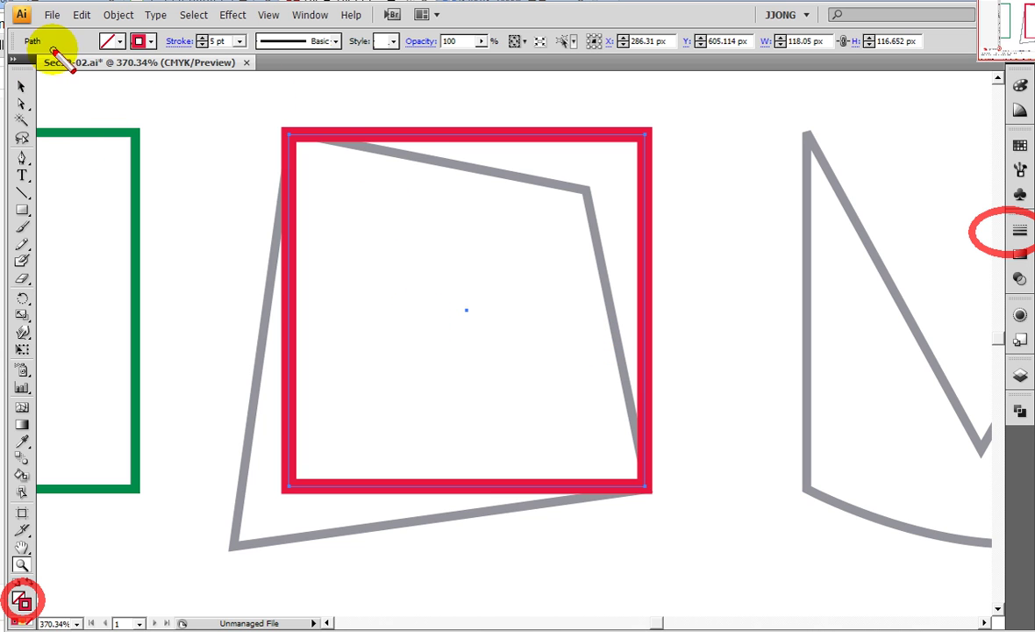
- Move the red square's bottom-left and top-right anchors onto the grey quadrilateral's corners
{"action": "left_click_drag", "start_coordinate": [293, 139], "coordinate": [641, 487]}
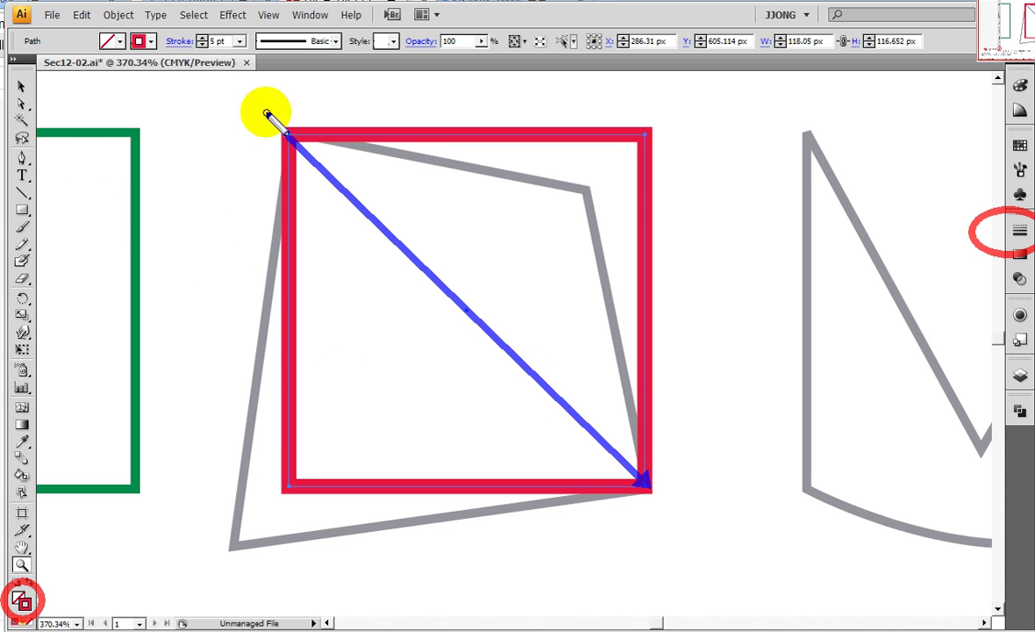
{"action": "left_click", "coordinate": [283, 137]}
{"action": "left_click", "coordinate": [642, 478]}
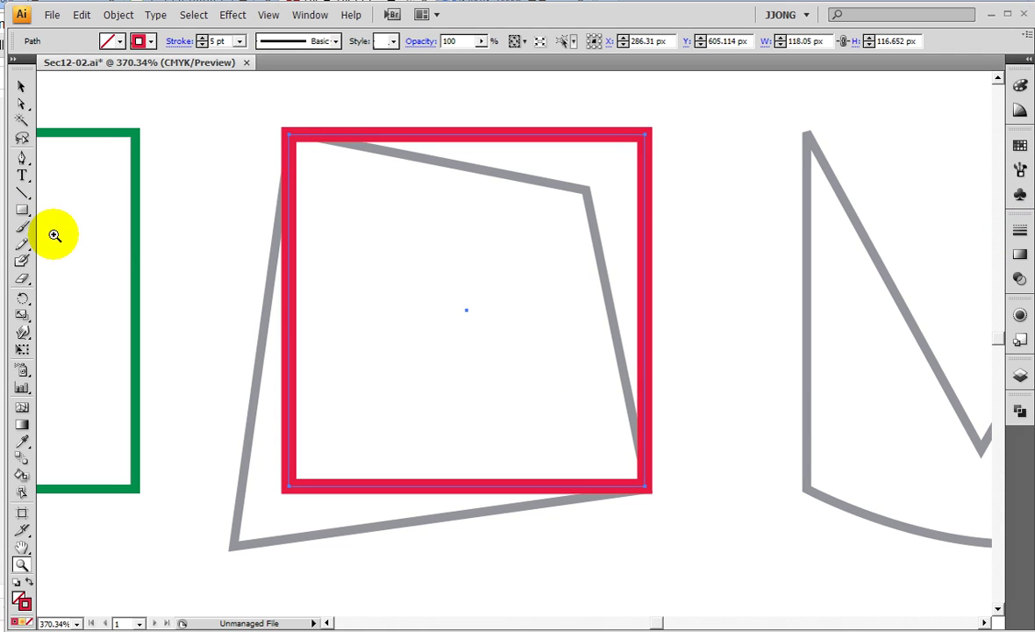
{"action": "left_click", "coordinate": [21, 104]}
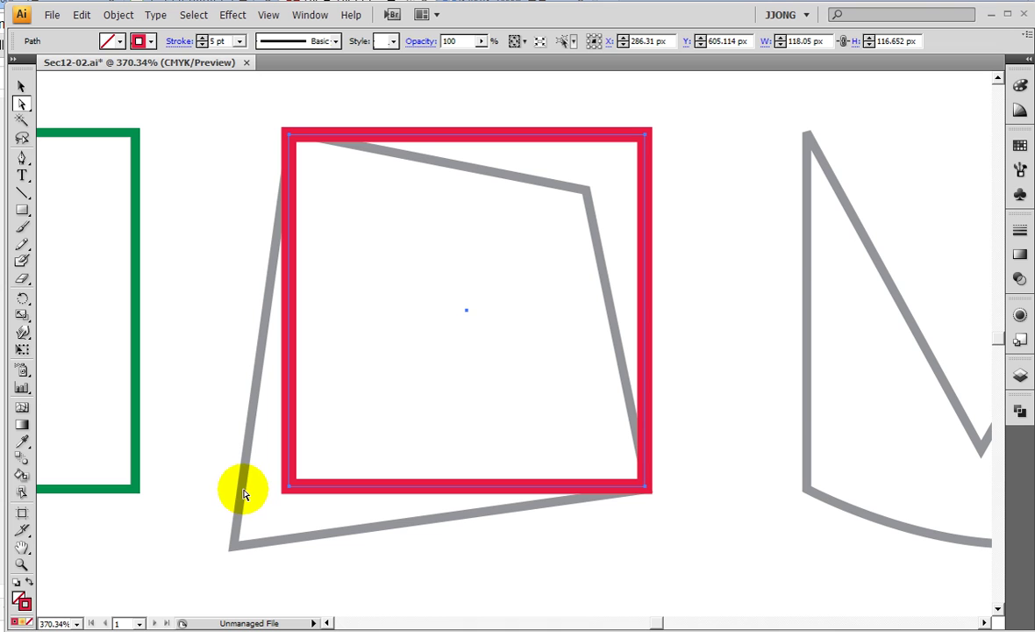
{"action": "left_click", "coordinate": [186, 462]}
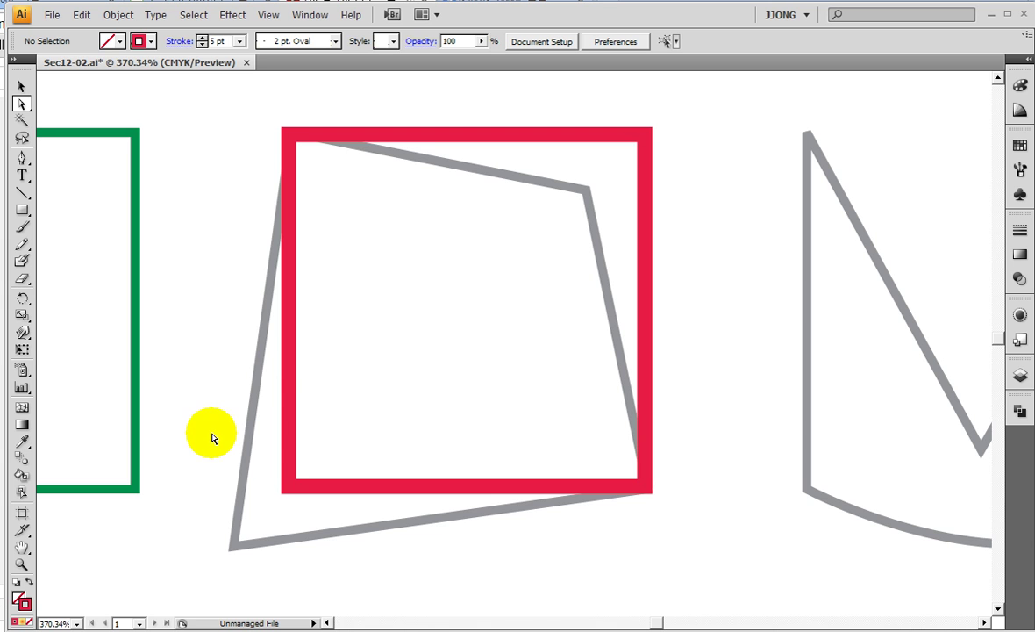
{"action": "left_click_drag", "start_coordinate": [235, 448], "coordinate": [345, 524]}
{"action": "left_click_drag", "start_coordinate": [290, 487], "coordinate": [233, 545]}
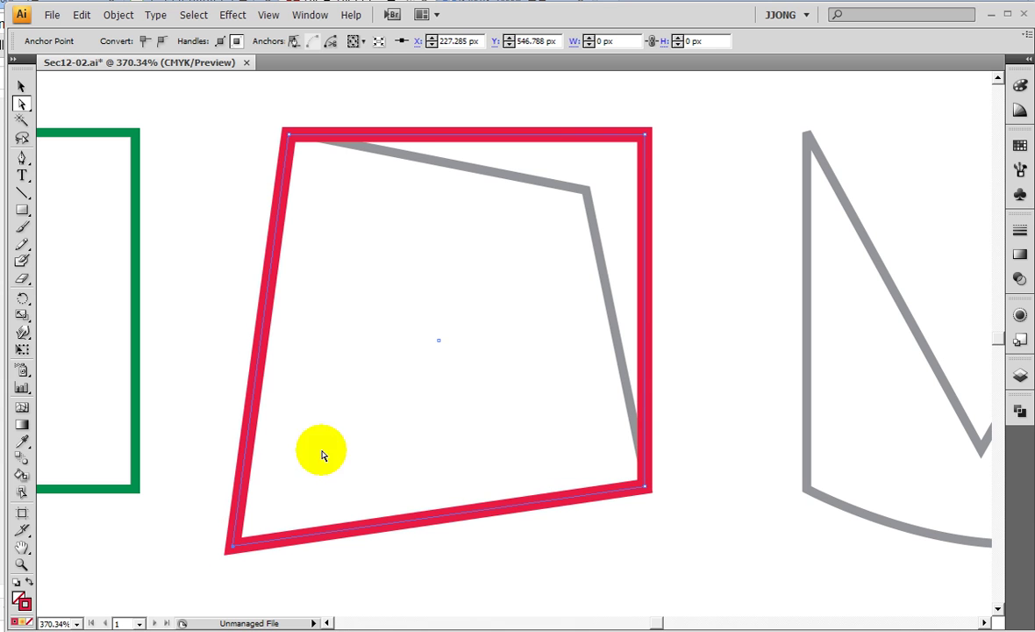
{"action": "left_click", "coordinate": [644, 138]}
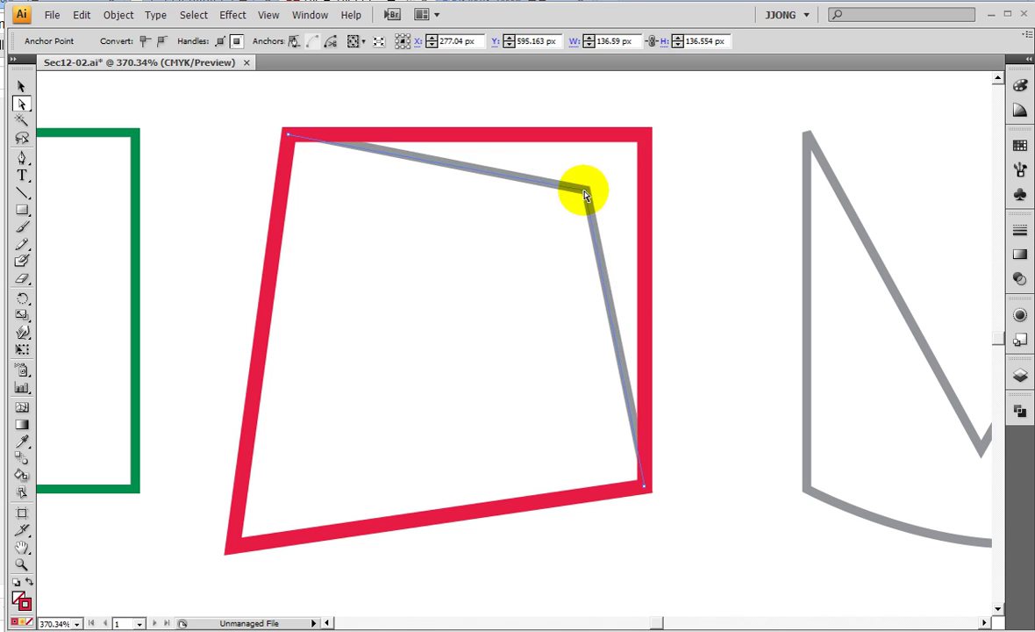
{"action": "left_click_drag", "start_coordinate": [644, 138], "coordinate": [586, 189]}
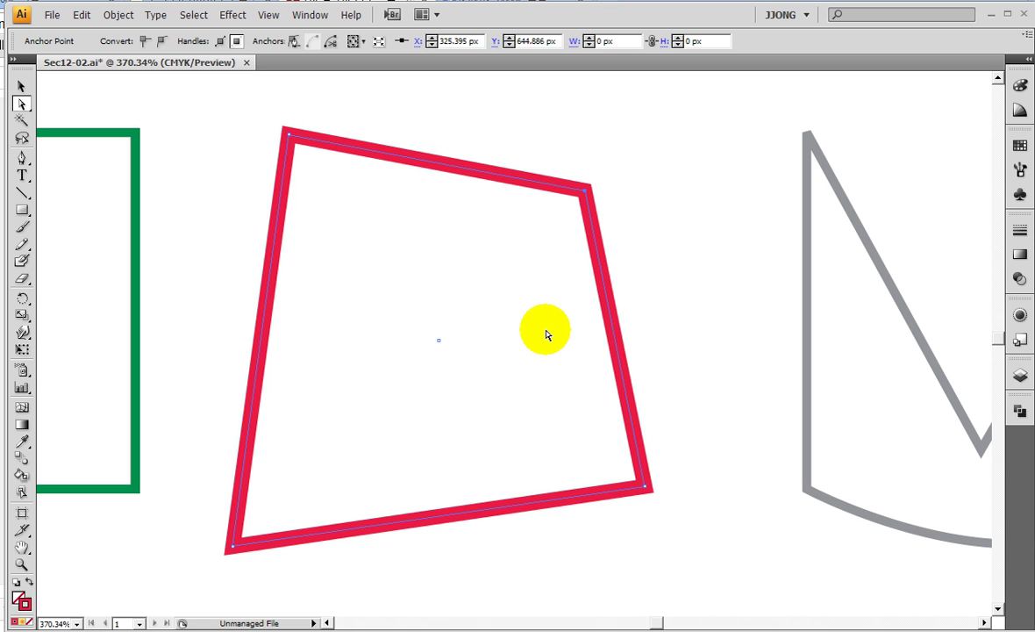
- Pan to the curved grey template and draw a square spanning its corners
{"action": "left_click_drag", "start_coordinate": [594, 225], "coordinate": [199, 239]}
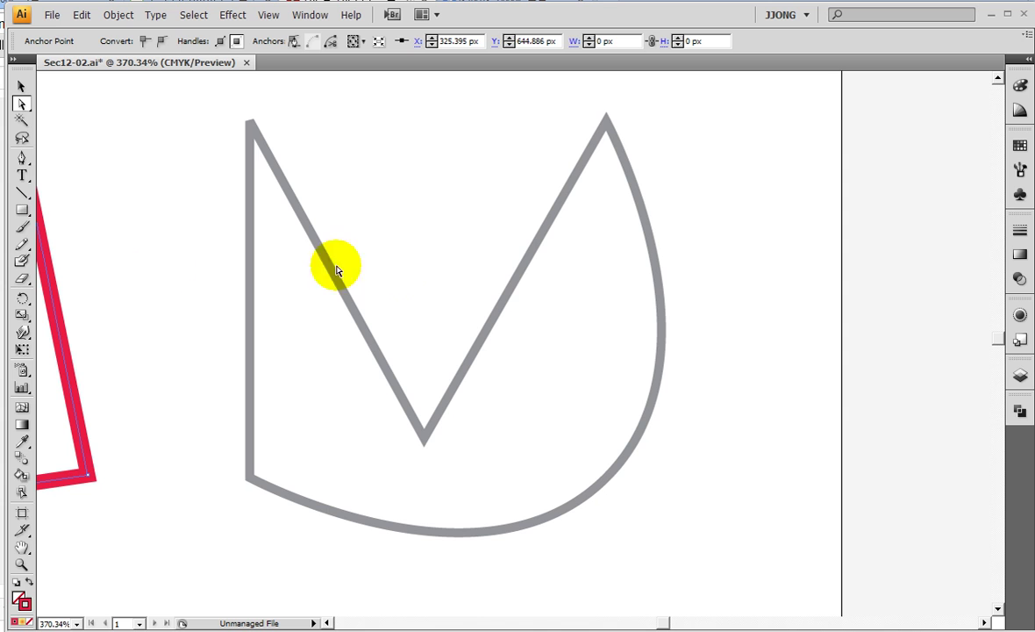
{"action": "left_click", "coordinate": [22, 211]}
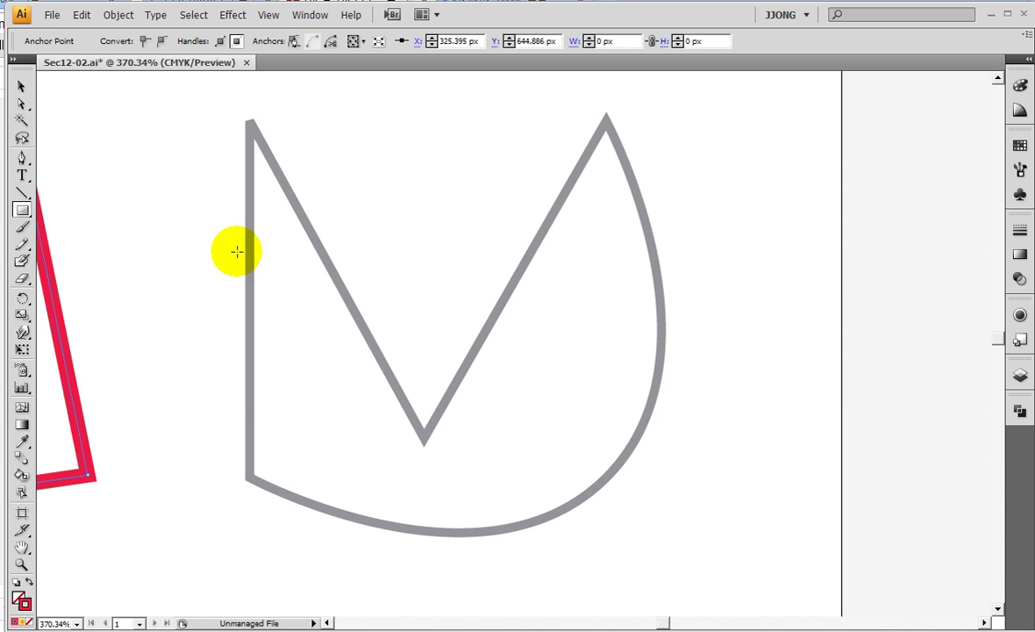
{"action": "mouse_move", "coordinate": [250, 120]}
{"action": "left_mouse_down"}
{"action": "mouse_move", "coordinate": [371, 205]}
{"action": "mouse_move", "coordinate": [615, 438]}
{"action": "mouse_move", "coordinate": [609, 491]}
{"action": "mouse_move", "coordinate": [606, 475]}
{"action": "left_mouse_up"}
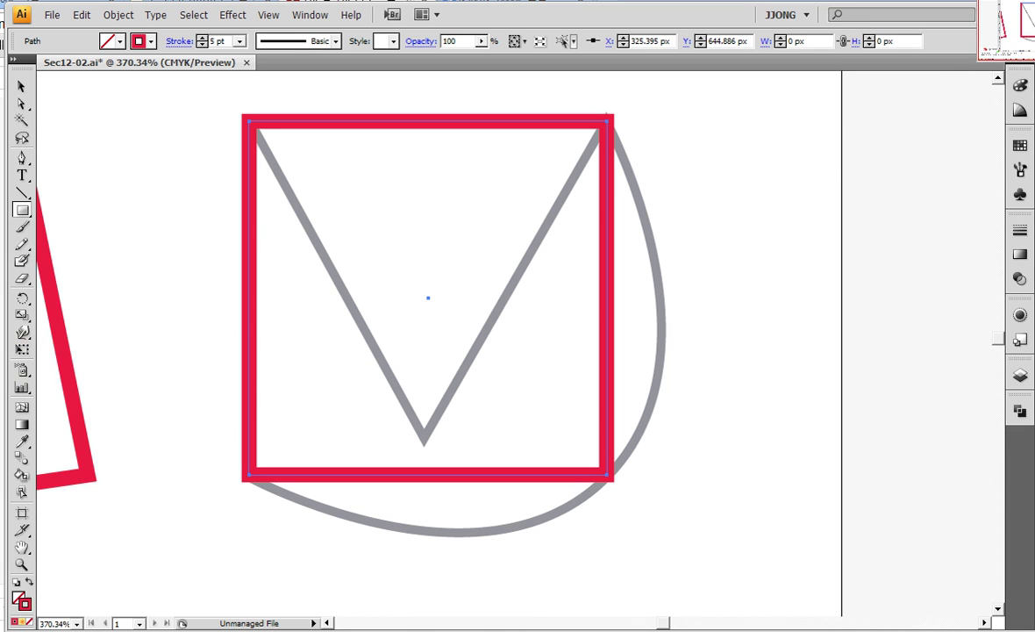
- Set the square's stroke colour to blue (R59 G75 B160)
{"action": "left_click", "coordinate": [1020, 85]}
{"action": "left_click", "coordinate": [885, 157]}
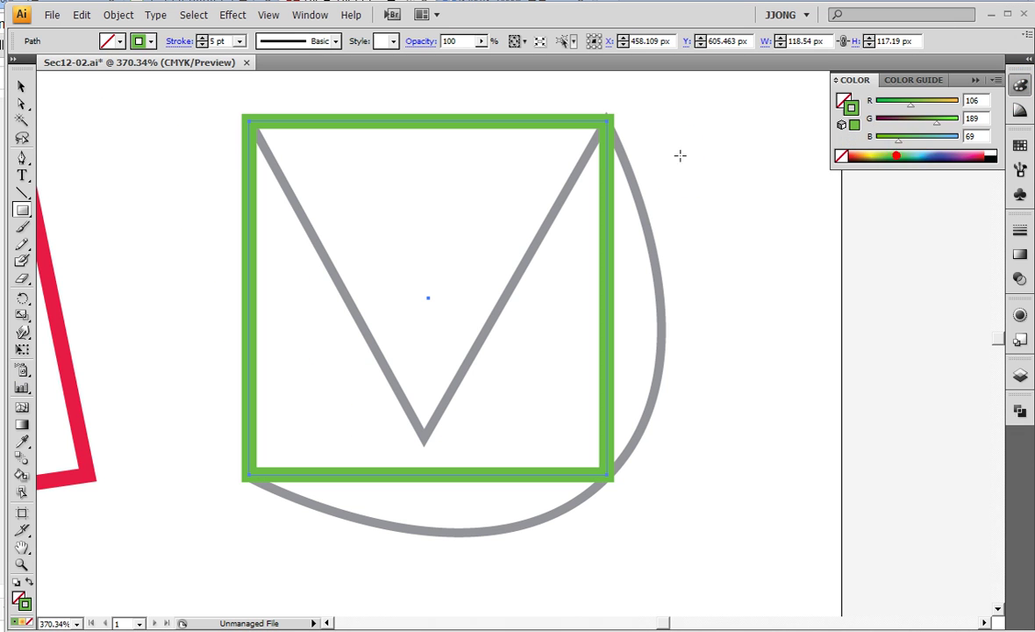
{"action": "left_click", "coordinate": [942, 155]}
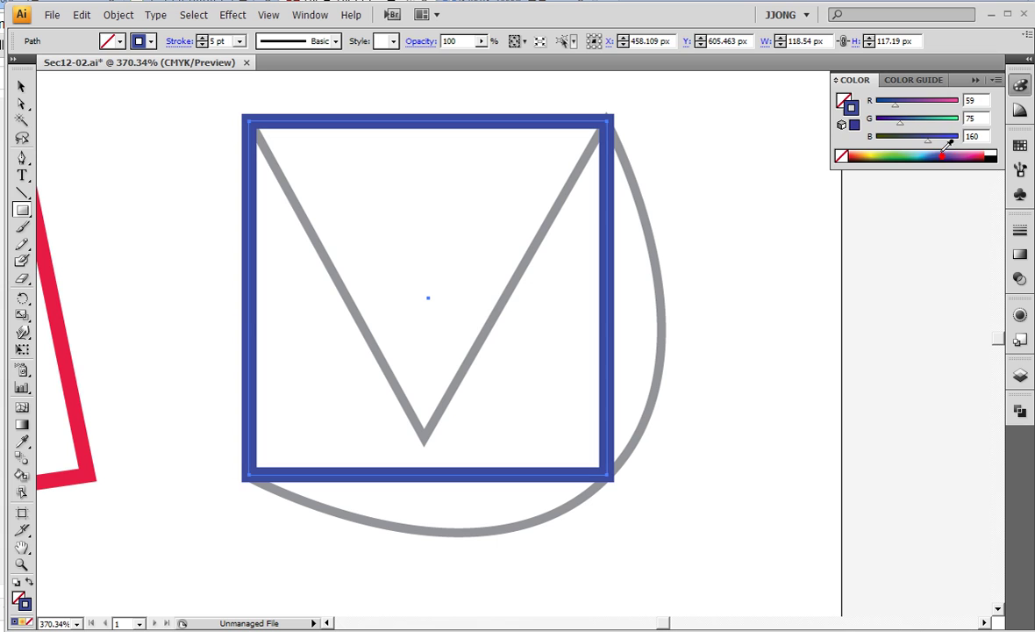
{"action": "left_click", "coordinate": [943, 154]}
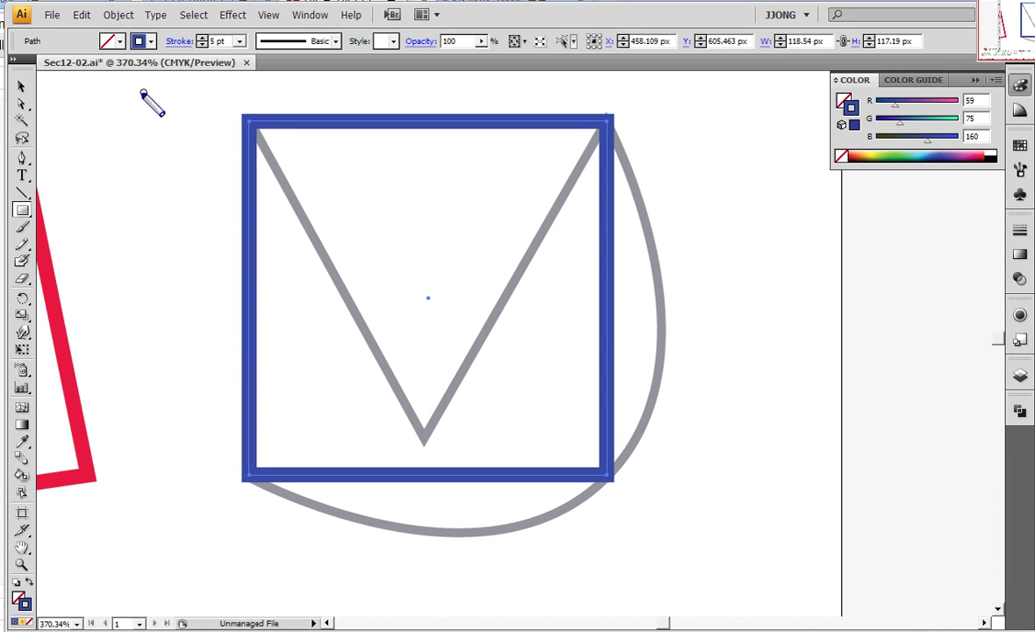
- Select and drag parts of the blue square over the curved grey template
{"action": "left_click_drag", "start_coordinate": [238, 121], "coordinate": [600, 121]}
{"action": "left_click", "coordinate": [603, 120]}
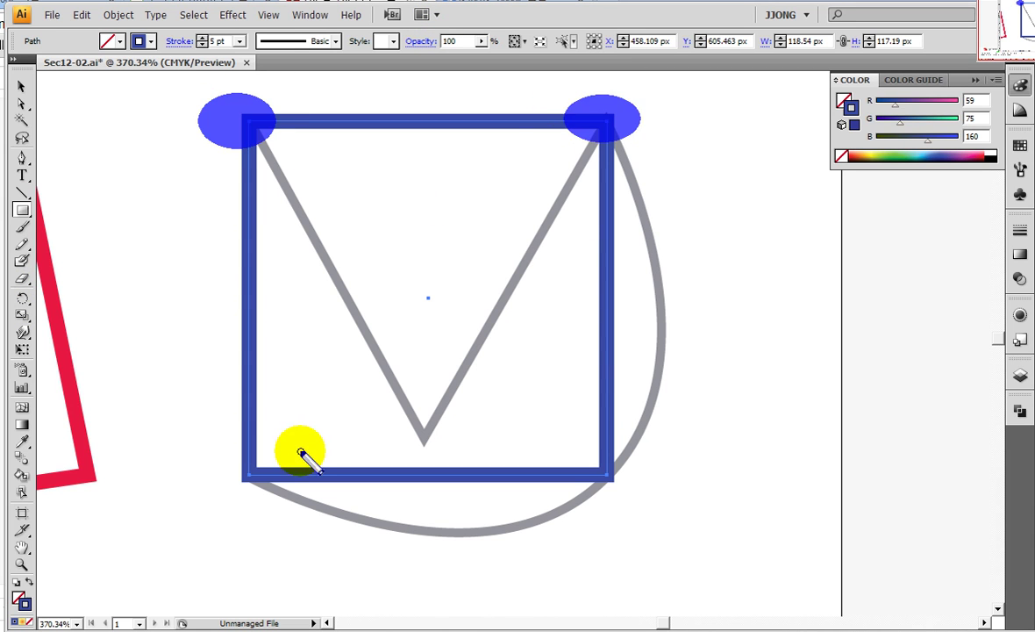
{"action": "left_click", "coordinate": [237, 460]}
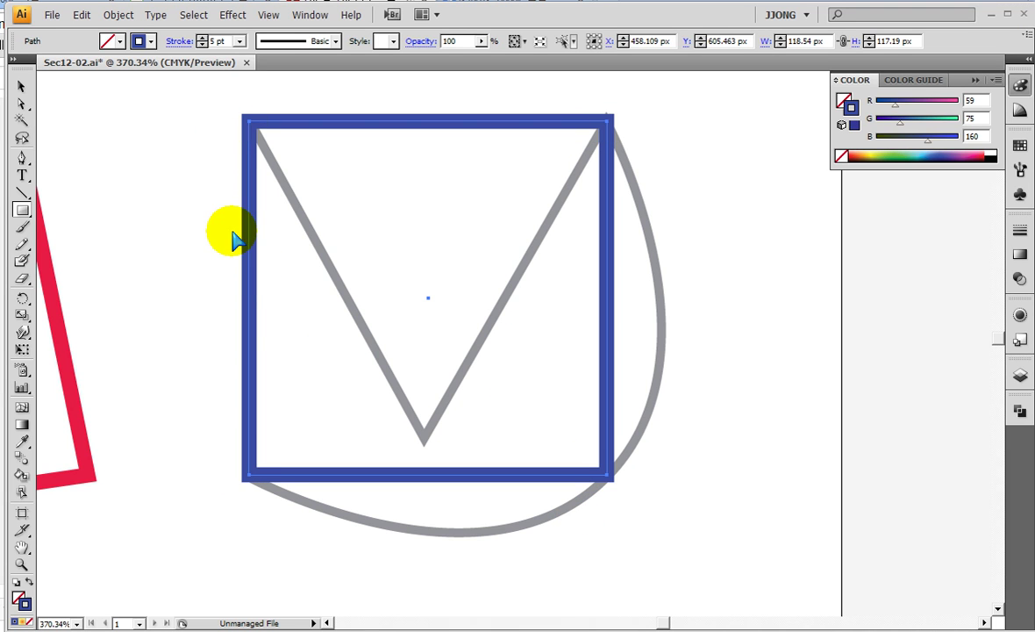
{"action": "left_click", "coordinate": [356, 314]}
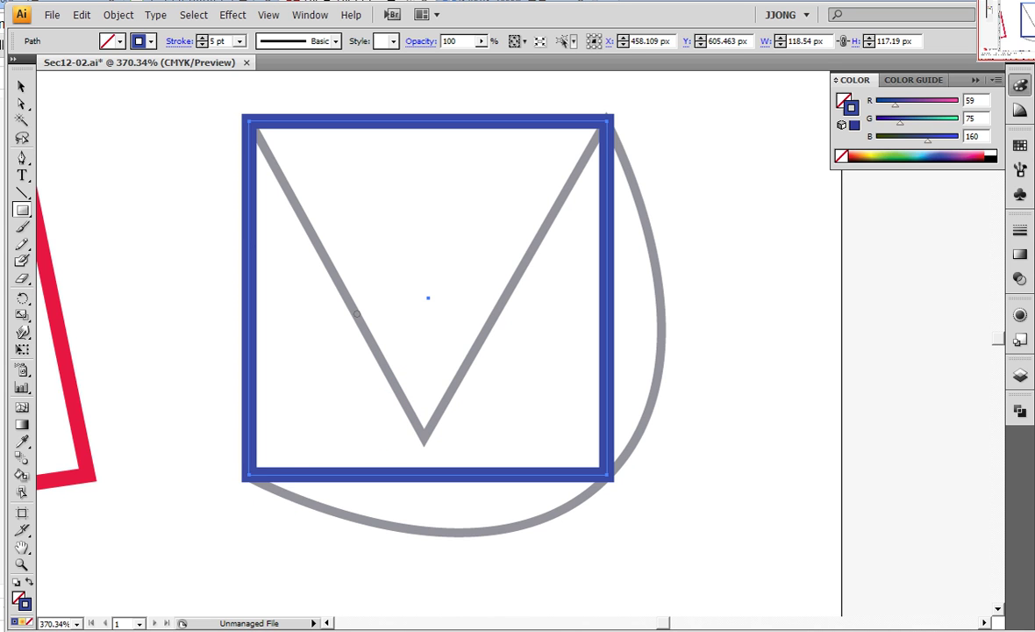
{"action": "left_click", "coordinate": [253, 476]}
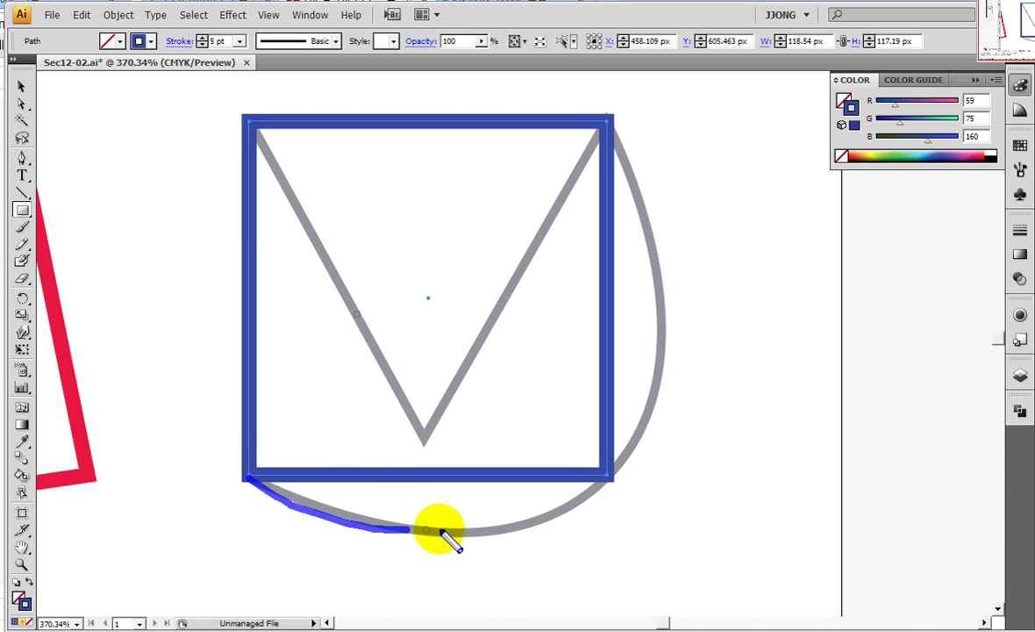
{"action": "left_click_drag", "start_coordinate": [299, 507], "coordinate": [576, 510]}
- Drag the square's right corner toward the template and make its stroke teal (G 186)
{"action": "mouse_move", "coordinate": [622, 135]}
{"action": "left_mouse_down"}
{"action": "mouse_move", "coordinate": [659, 255]}
{"action": "mouse_move", "coordinate": [608, 453]}
{"action": "mouse_move", "coordinate": [558, 518]}
{"action": "left_mouse_up"}
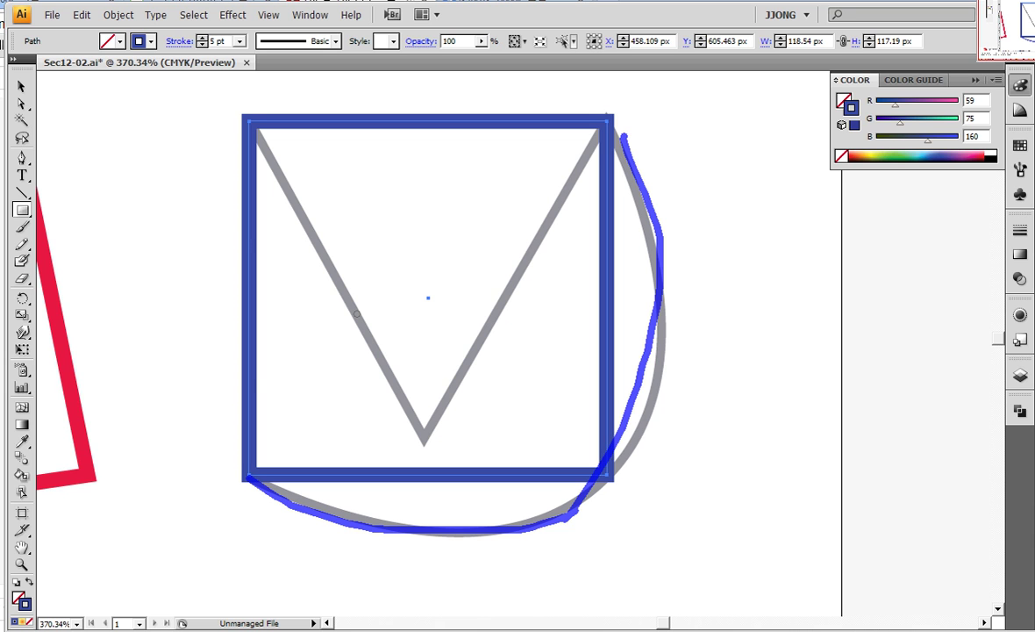
{"action": "mouse_move", "coordinate": [612, 456]}
{"action": "left_mouse_down"}
{"action": "mouse_move", "coordinate": [686, 331]}
{"action": "mouse_move", "coordinate": [478, 570]}
{"action": "left_mouse_up"}
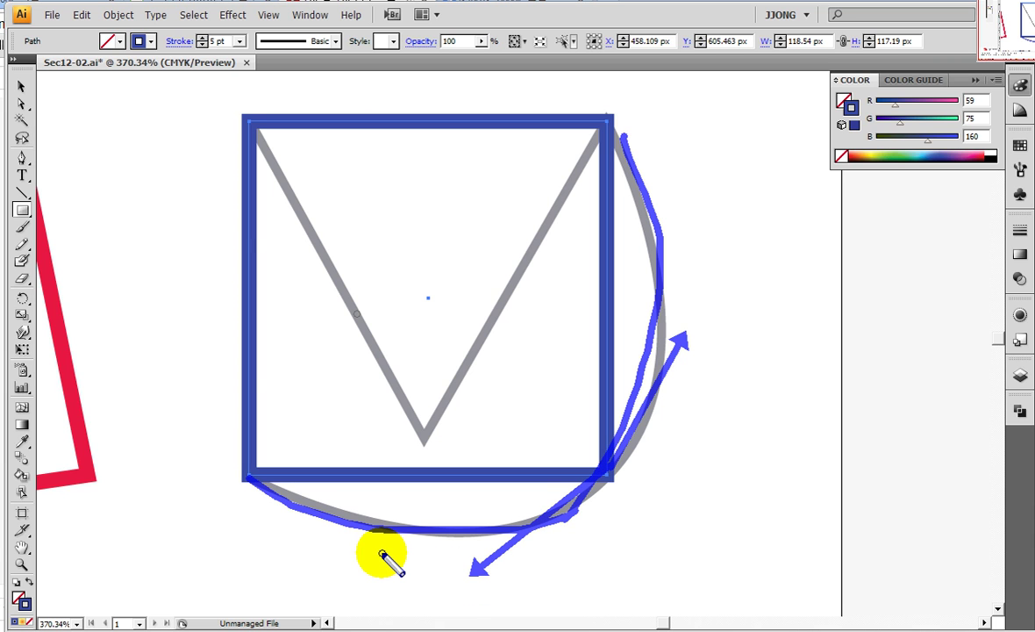
{"action": "key", "text": "Escape"}
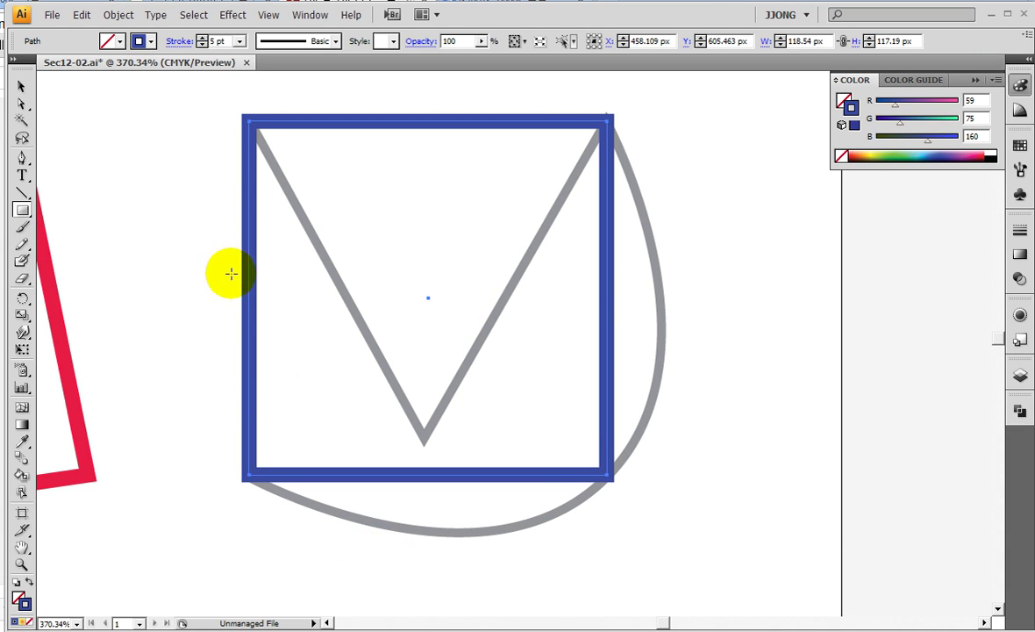
{"action": "left_click", "coordinate": [934, 120]}
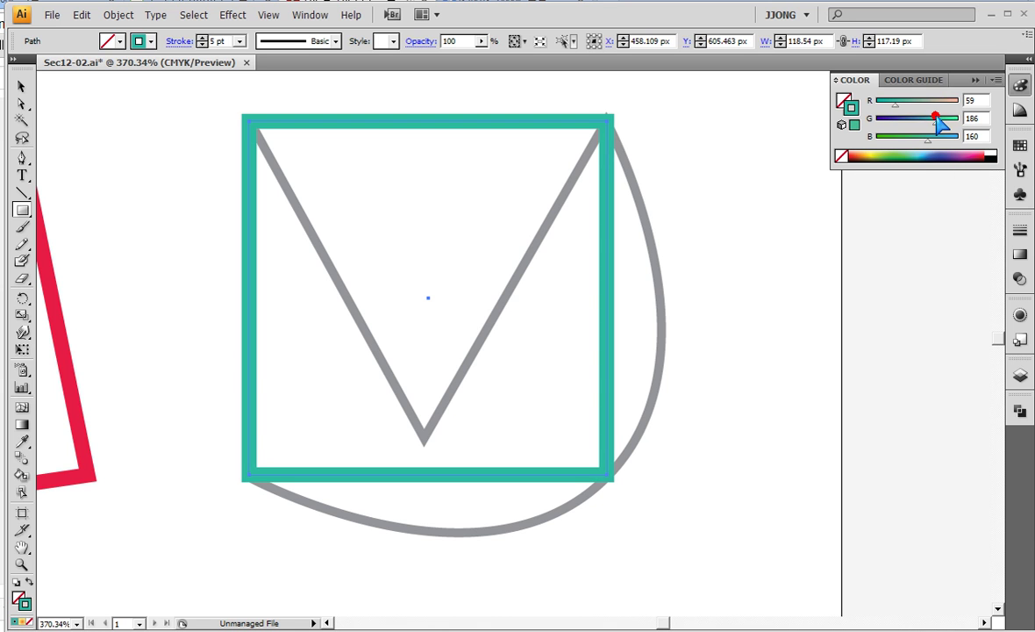
{"action": "left_click", "coordinate": [23, 158]}
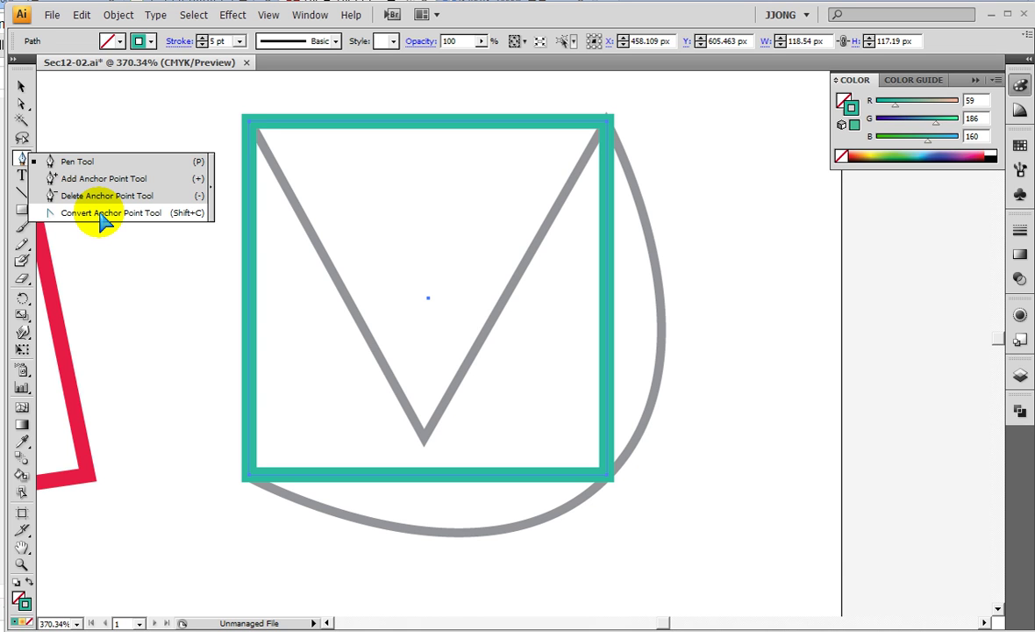
- Convert the teal square's bottom-right corner into a smooth curve following the template
{"action": "left_click", "coordinate": [101, 214]}
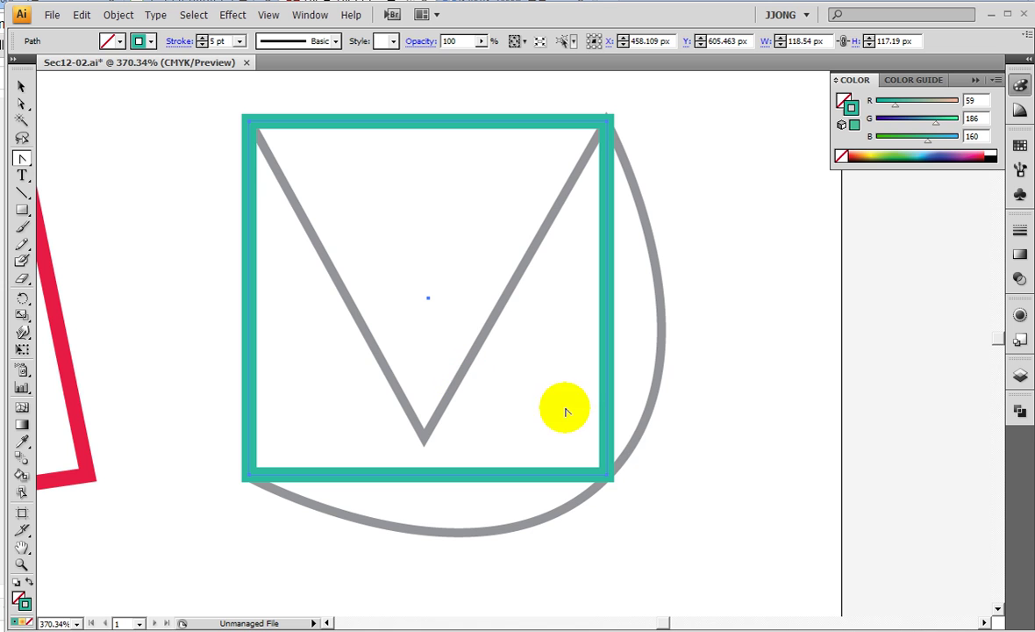
{"action": "left_click", "coordinate": [611, 479]}
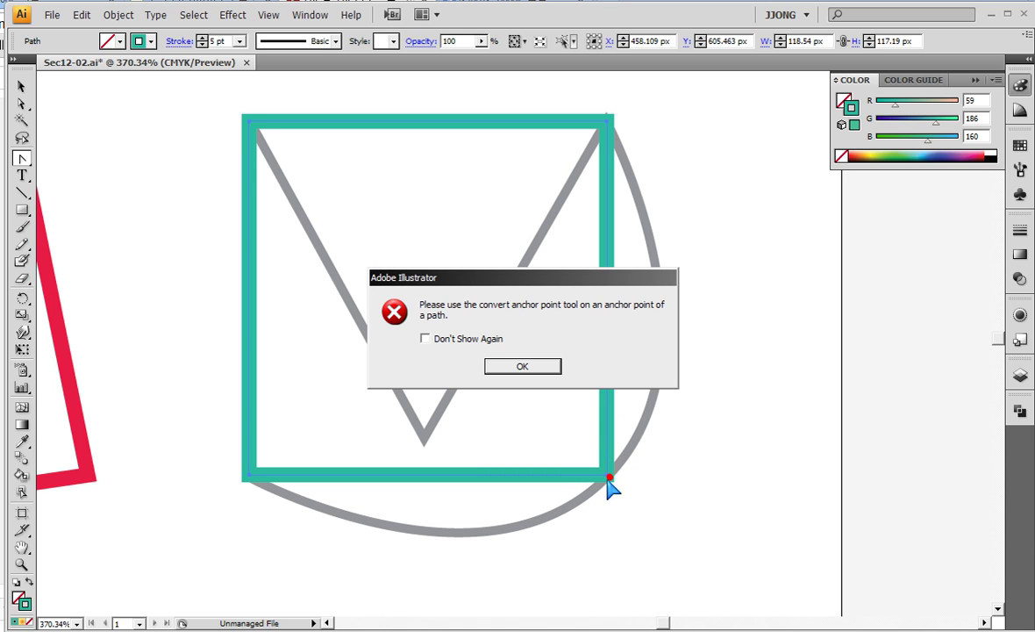
{"action": "left_click", "coordinate": [537, 369]}
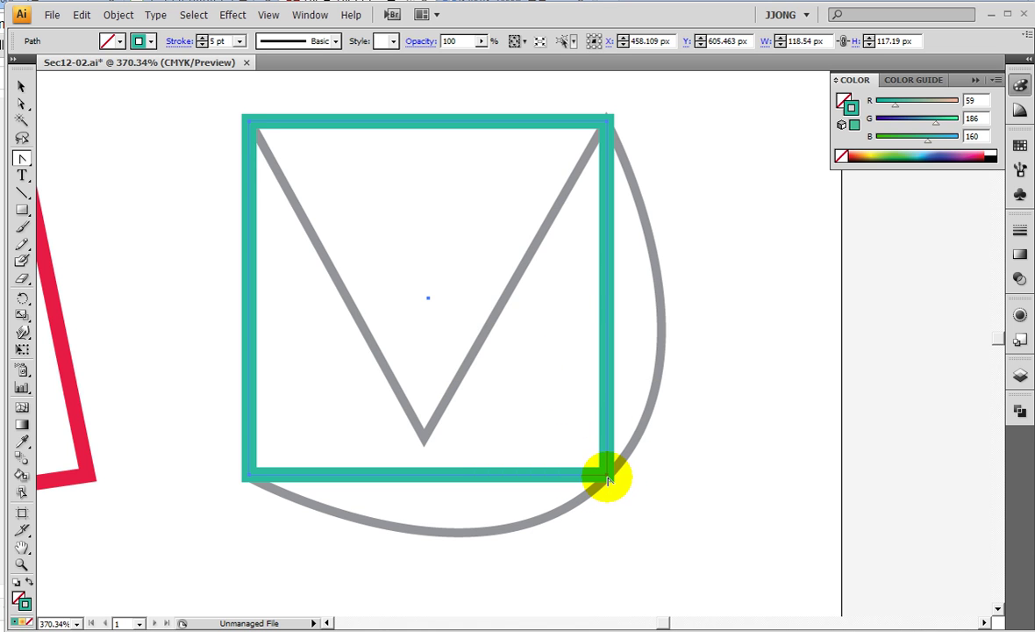
{"action": "left_click", "coordinate": [610, 478]}
{"action": "left_click", "coordinate": [526, 369]}
{"action": "mouse_move", "coordinate": [610, 478]}
{"action": "left_mouse_down"}
{"action": "mouse_move", "coordinate": [446, 575]}
{"action": "mouse_move", "coordinate": [470, 597]}
{"action": "left_mouse_up"}
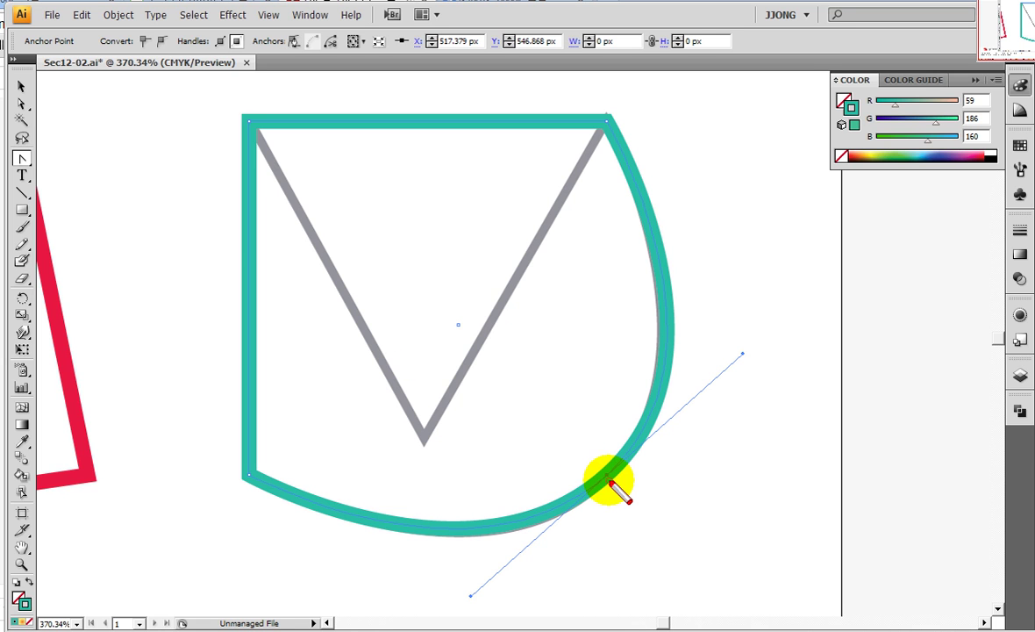
{"action": "mouse_move", "coordinate": [471, 595]}
{"action": "left_mouse_down"}
{"action": "mouse_move", "coordinate": [486, 583]}
{"action": "mouse_move", "coordinate": [470, 600]}
{"action": "left_mouse_up"}
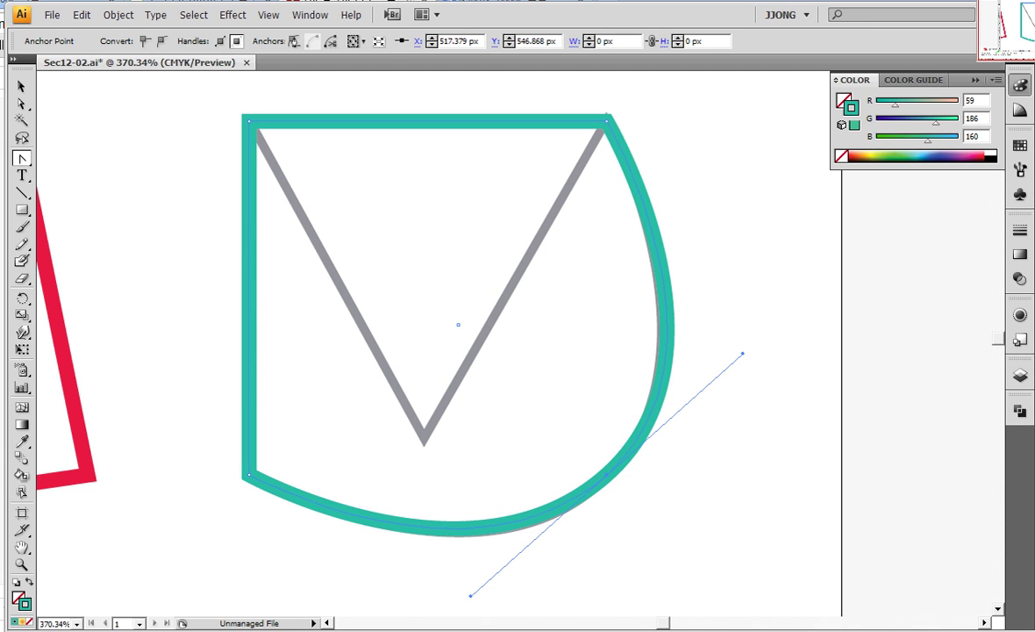
- Trace the teal path's top corners and edges along the grey template
{"action": "left_click", "coordinate": [246, 124]}
{"action": "left_click", "coordinate": [601, 121]}
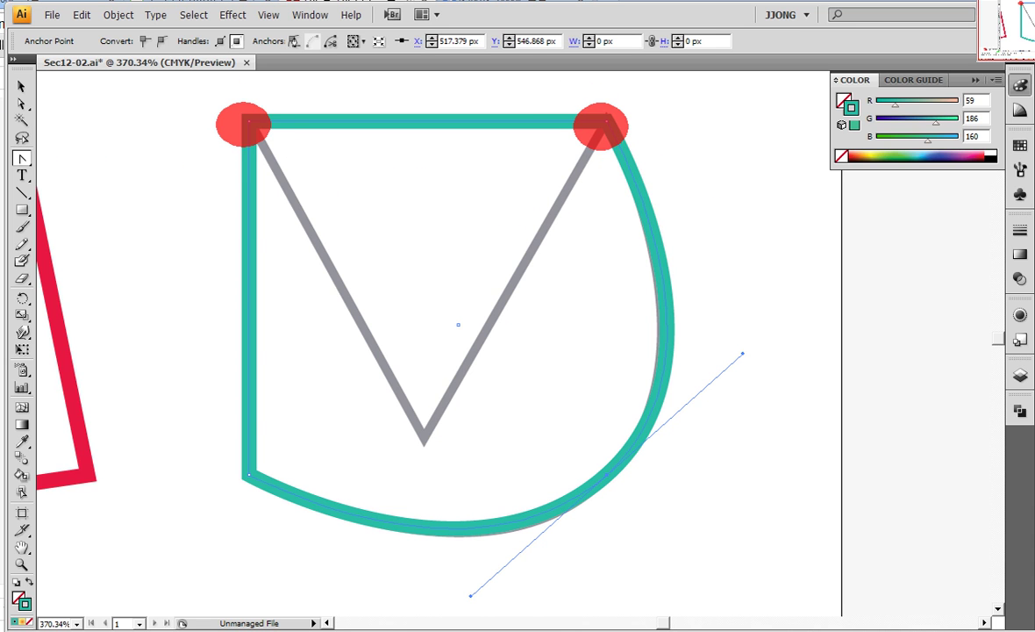
{"action": "left_click_drag", "start_coordinate": [599, 122], "coordinate": [654, 224]}
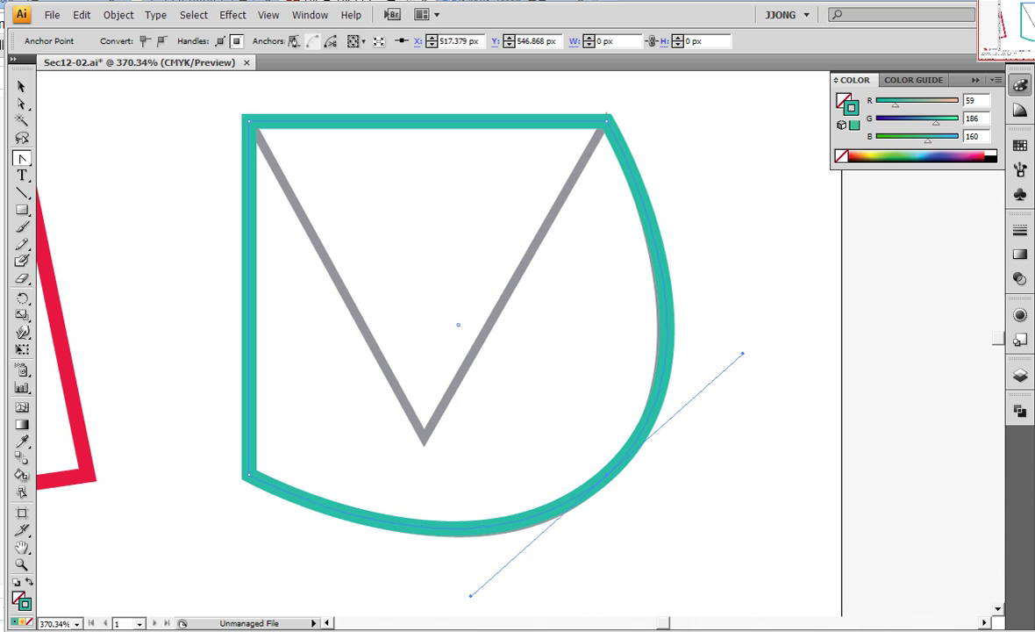
{"action": "left_click", "coordinate": [243, 114]}
{"action": "left_click", "coordinate": [421, 427]}
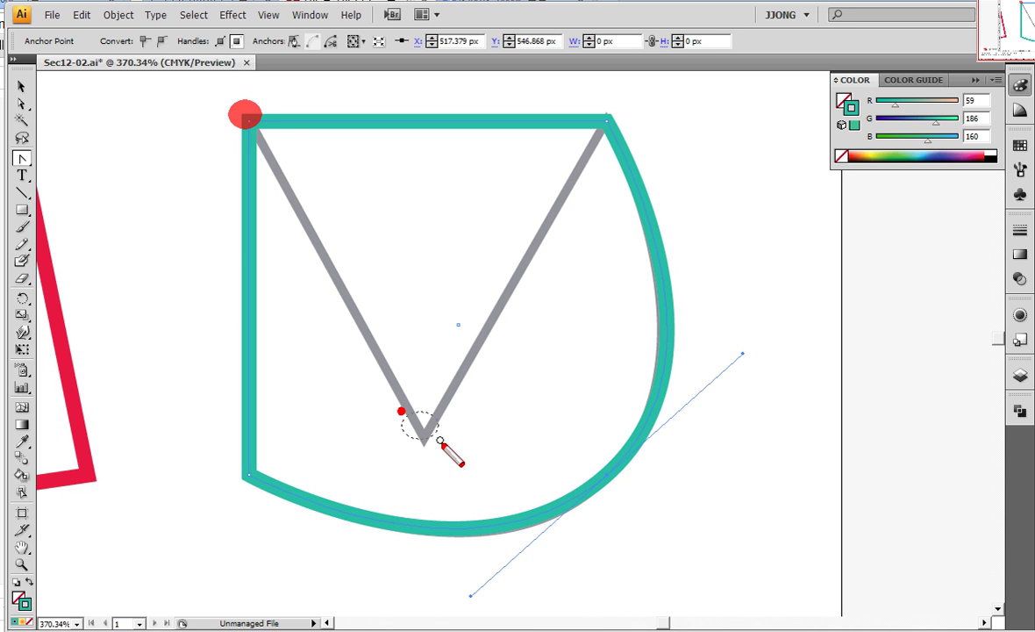
{"action": "left_click", "coordinate": [599, 120]}
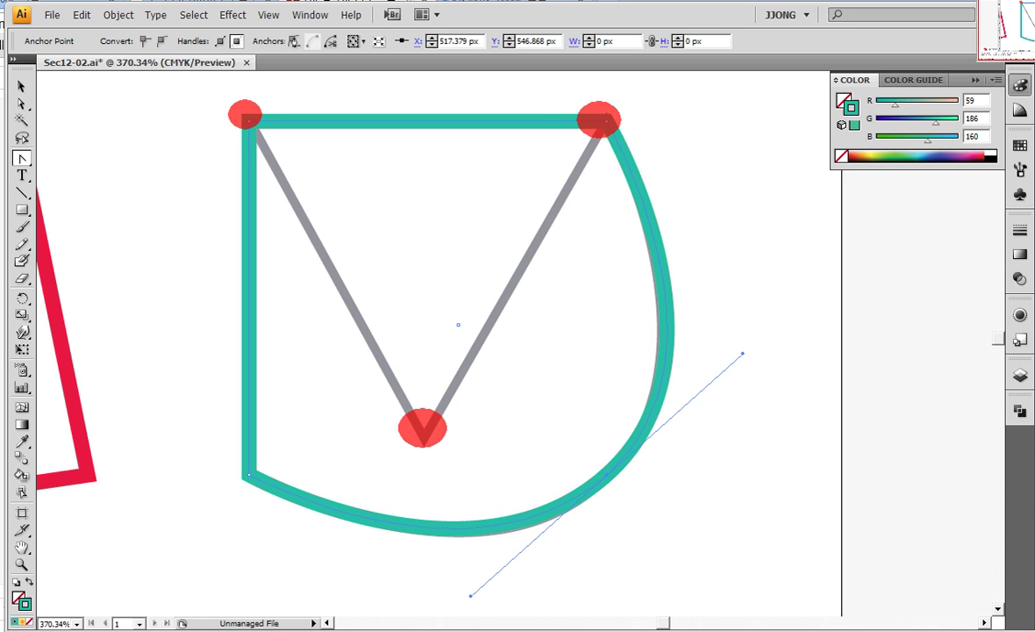
{"action": "left_click_drag", "start_coordinate": [247, 122], "coordinate": [409, 422]}
{"action": "left_click", "coordinate": [422, 426]}
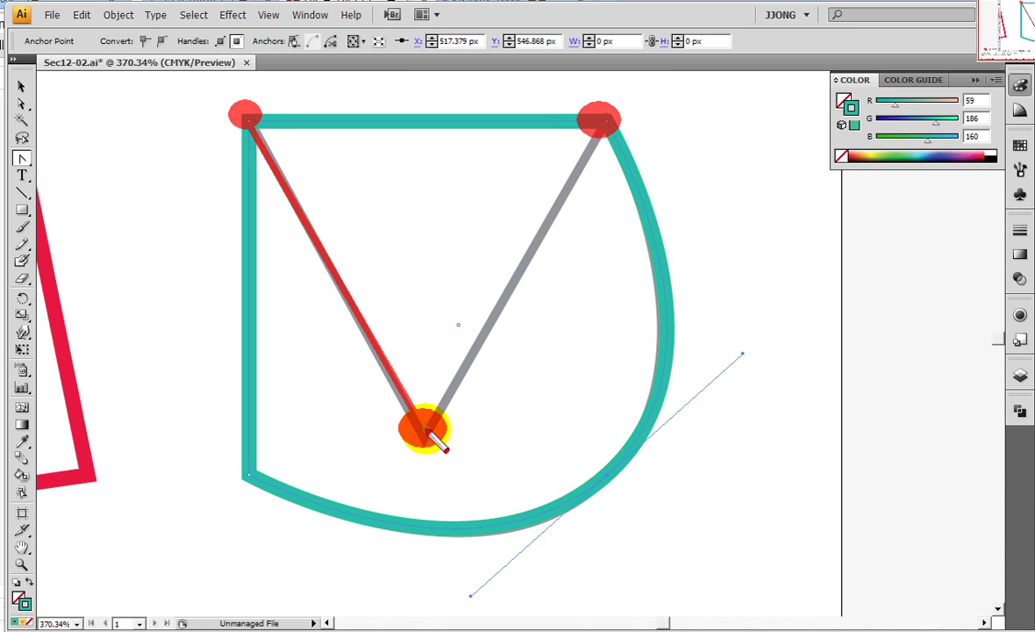
{"action": "left_click", "coordinate": [604, 117]}
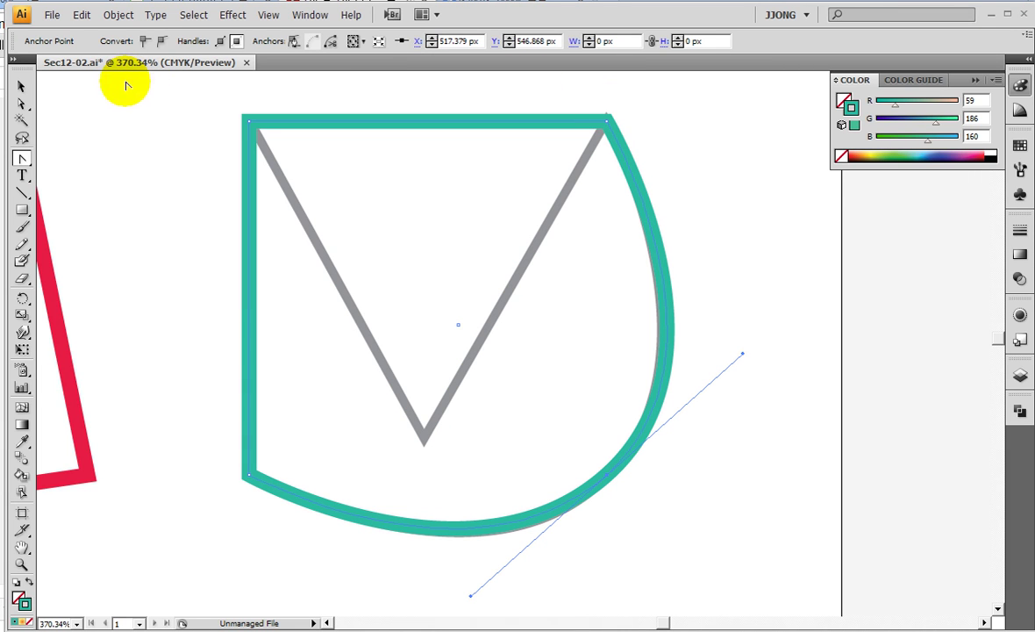
{"action": "left_click_drag", "start_coordinate": [22, 160], "coordinate": [103, 192]}
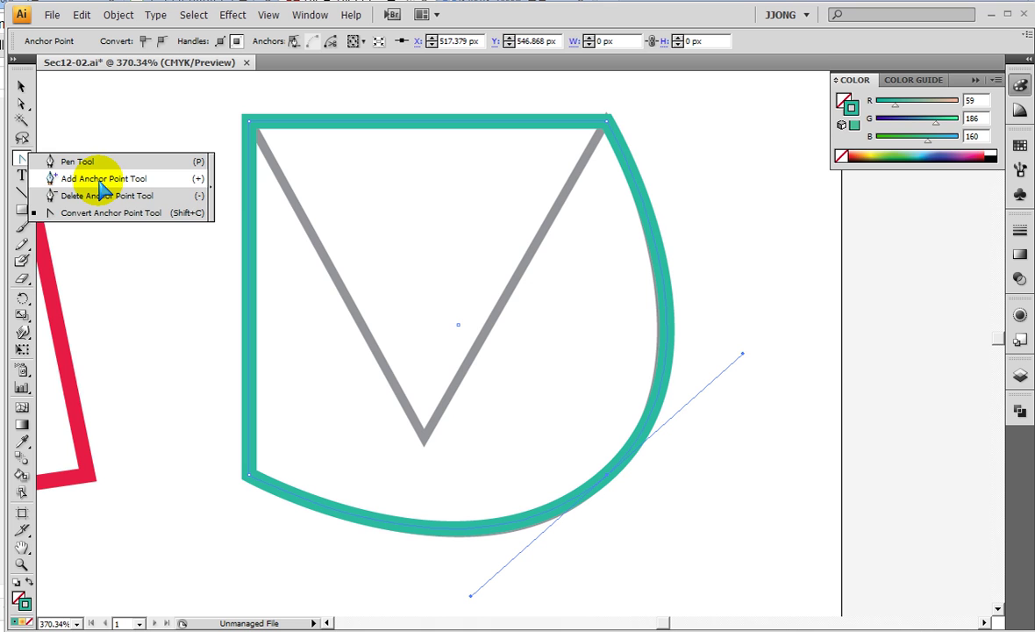
- Add a midpoint anchor on the teal top edge and pull it into the V notch
{"action": "left_click", "coordinate": [101, 180]}
{"action": "left_click", "coordinate": [422, 123]}
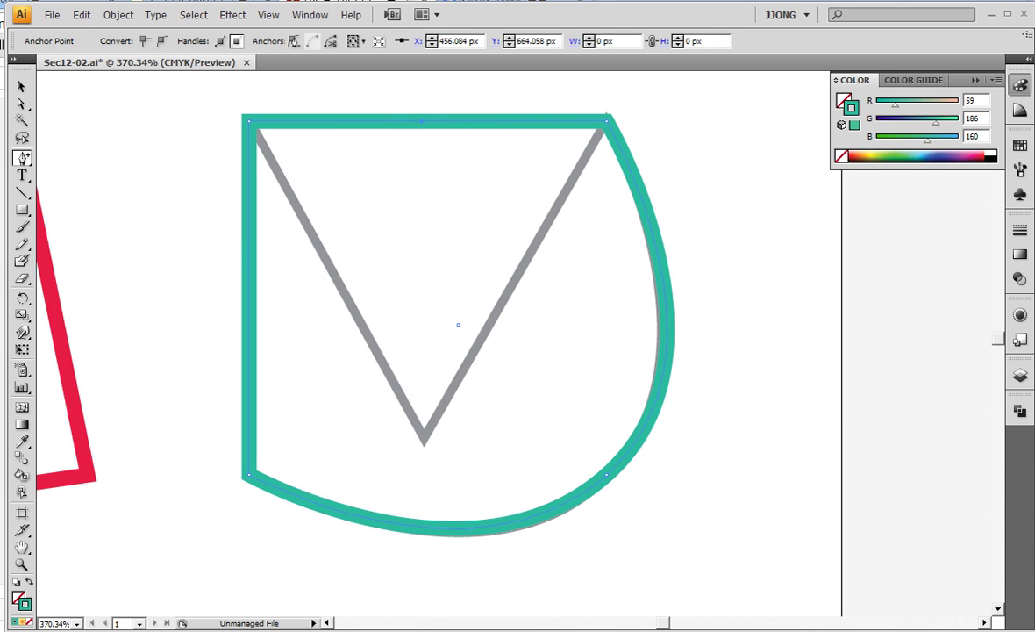
{"action": "left_click_drag", "start_coordinate": [422, 120], "coordinate": [424, 429]}
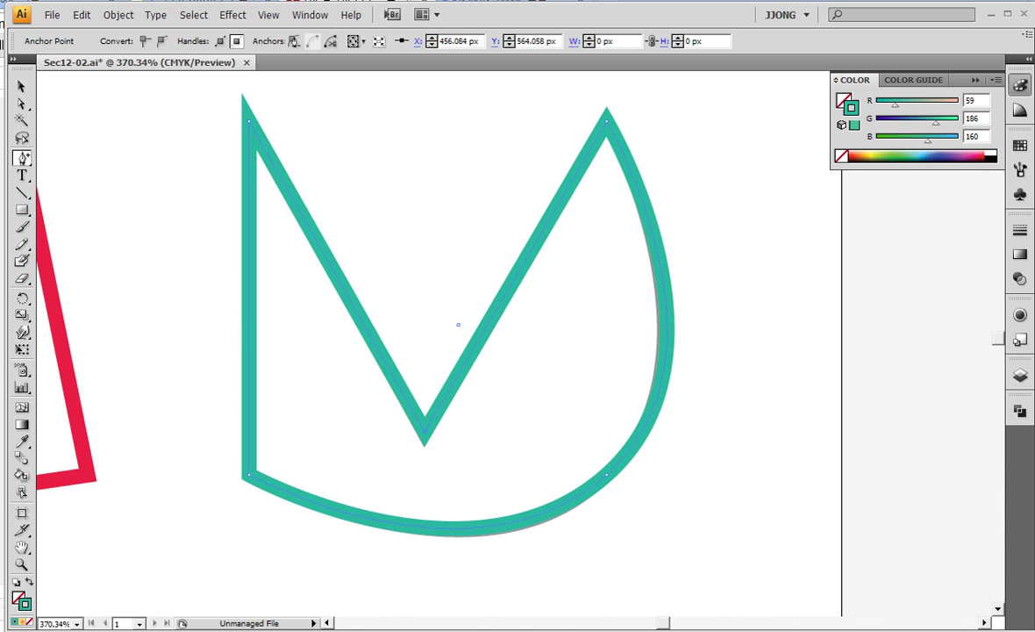
{"action": "key", "text": "ctrl+1"}
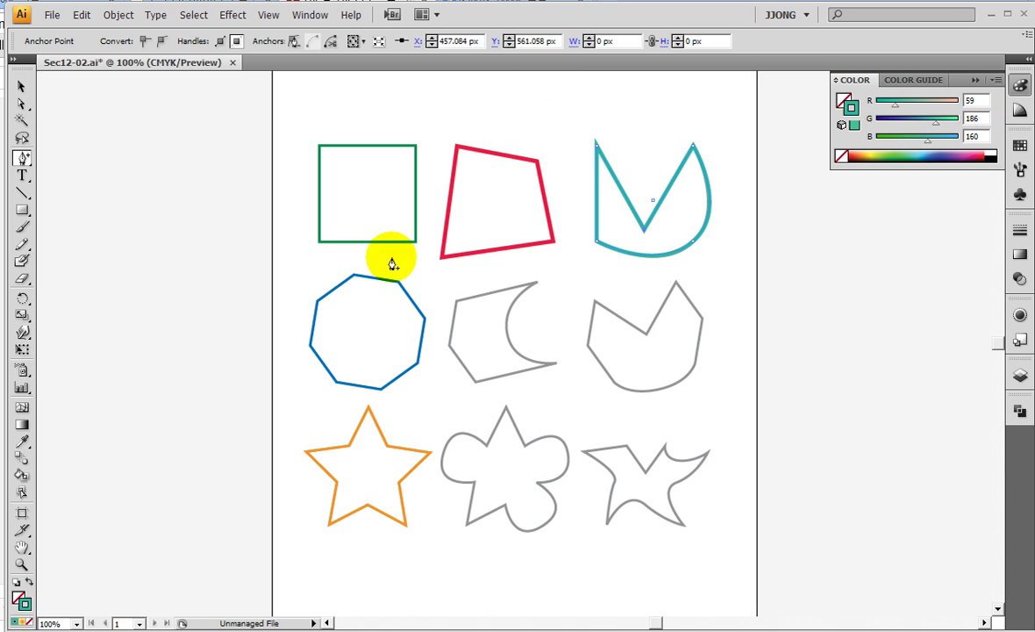
- Zoom in on the grid's upper shapes, choose the Polygon Tool, and pan left
{"action": "left_click", "coordinate": [22, 563]}
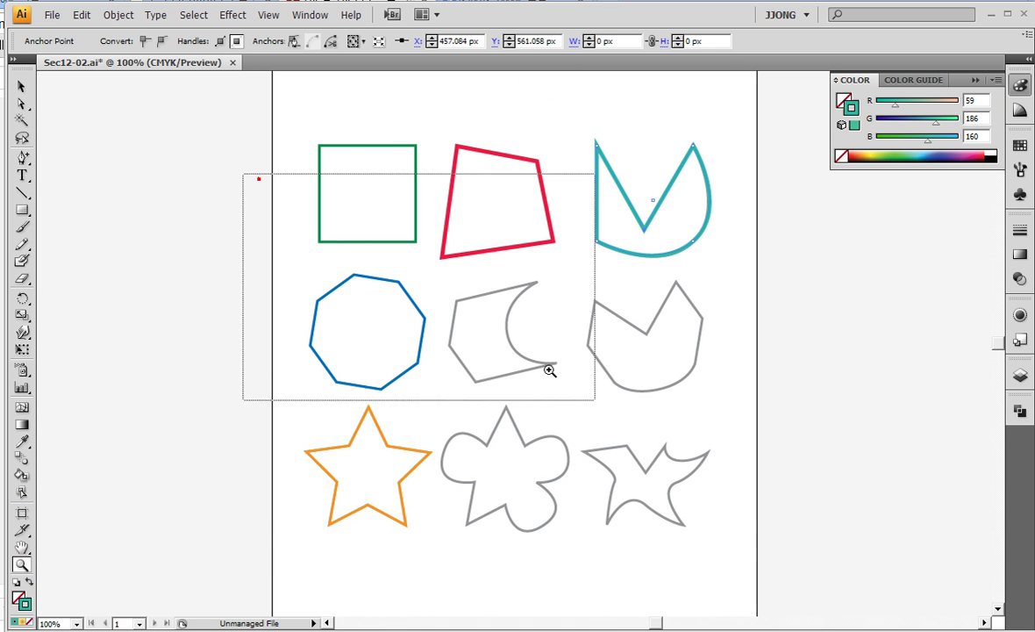
{"action": "left_click_drag", "start_coordinate": [261, 178], "coordinate": [797, 554]}
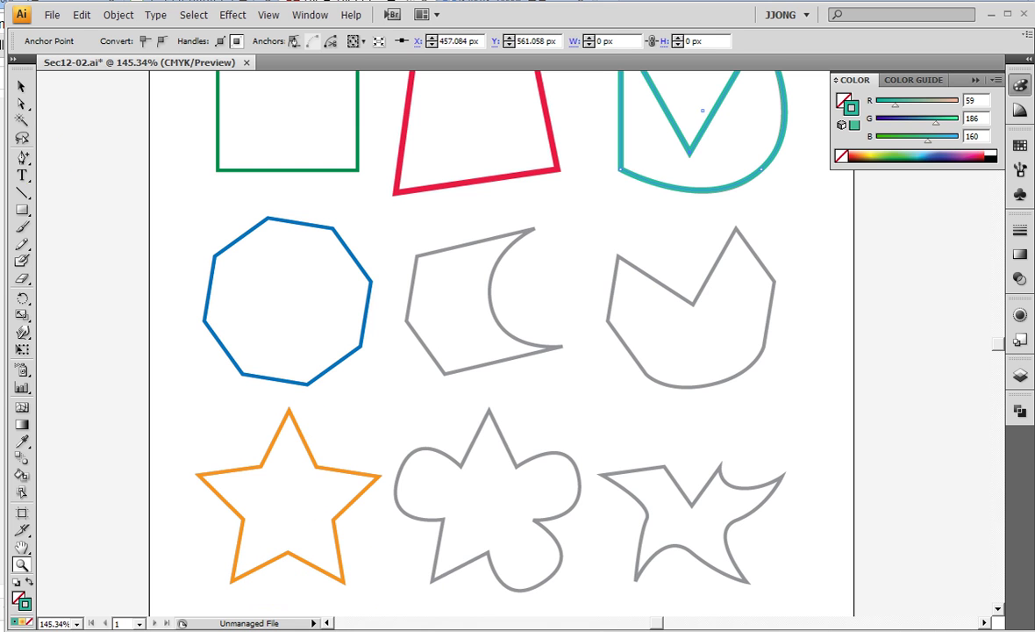
{"action": "left_click_drag", "start_coordinate": [23, 214], "coordinate": [82, 232]}
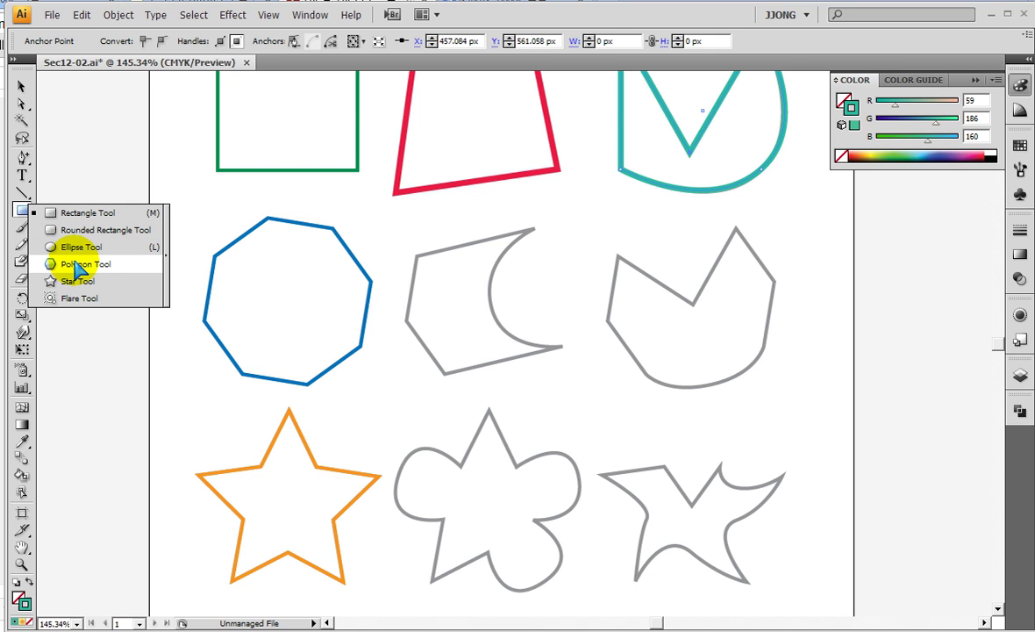
{"action": "left_click", "coordinate": [76, 264]}
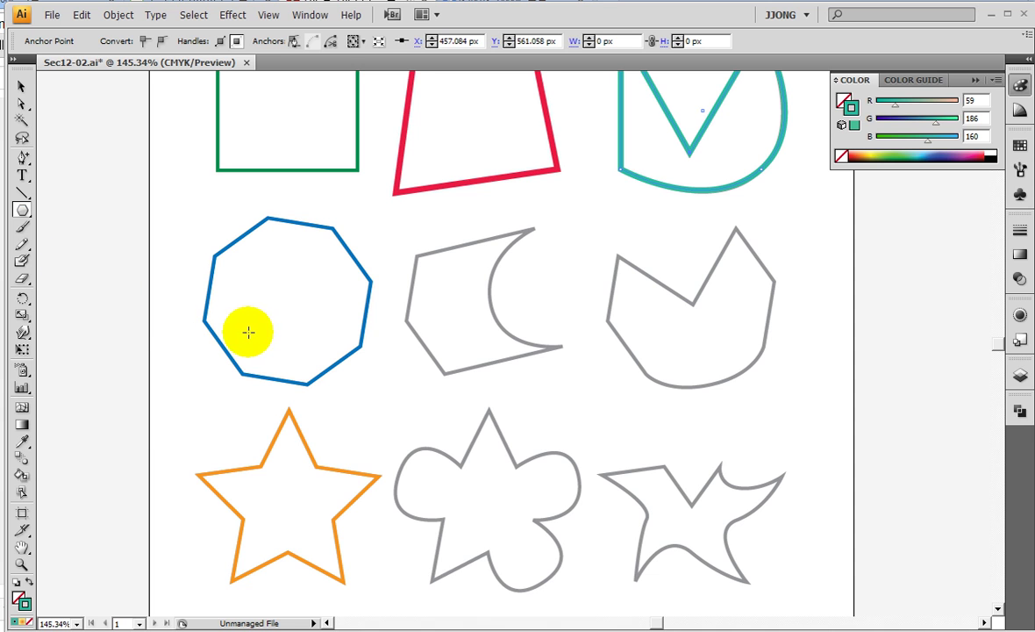
{"action": "left_click_drag", "start_coordinate": [226, 309], "coordinate": [579, 311]}
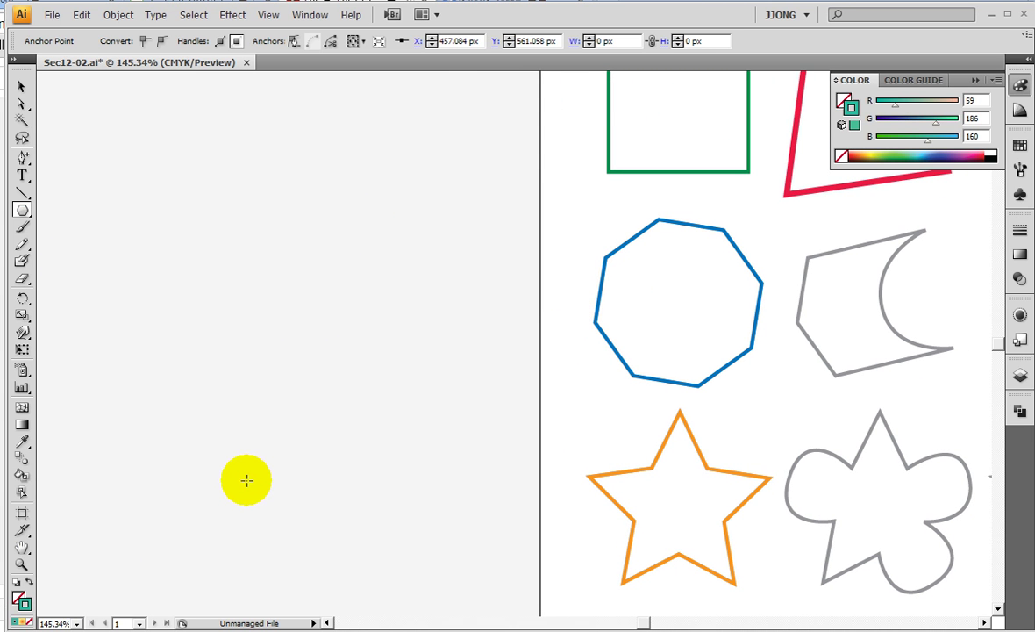
- Deselect everything and pick purple hue 266 (R110 G59 B183) as the stroke colour
{"action": "left_click", "coordinate": [262, 510]}
{"action": "double_click", "coordinate": [25, 604]}
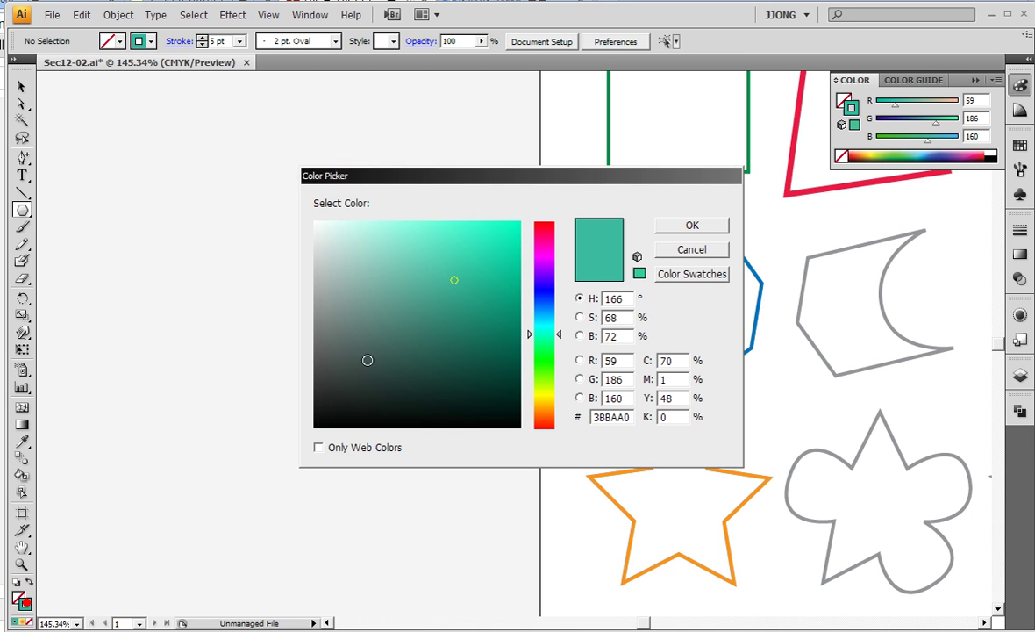
{"action": "left_click_drag", "start_coordinate": [548, 320], "coordinate": [547, 312]}
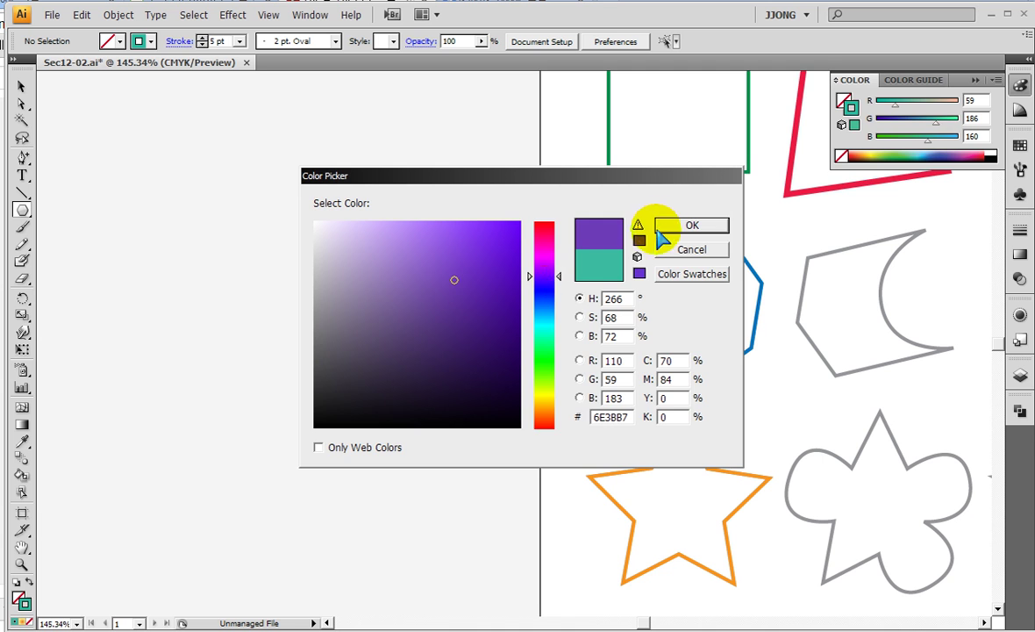
{"action": "left_click", "coordinate": [688, 225]}
- Draw a purple hexagon about 138 × 121 px left of the artboard
{"action": "left_click_drag", "start_coordinate": [292, 253], "coordinate": [336, 335]}
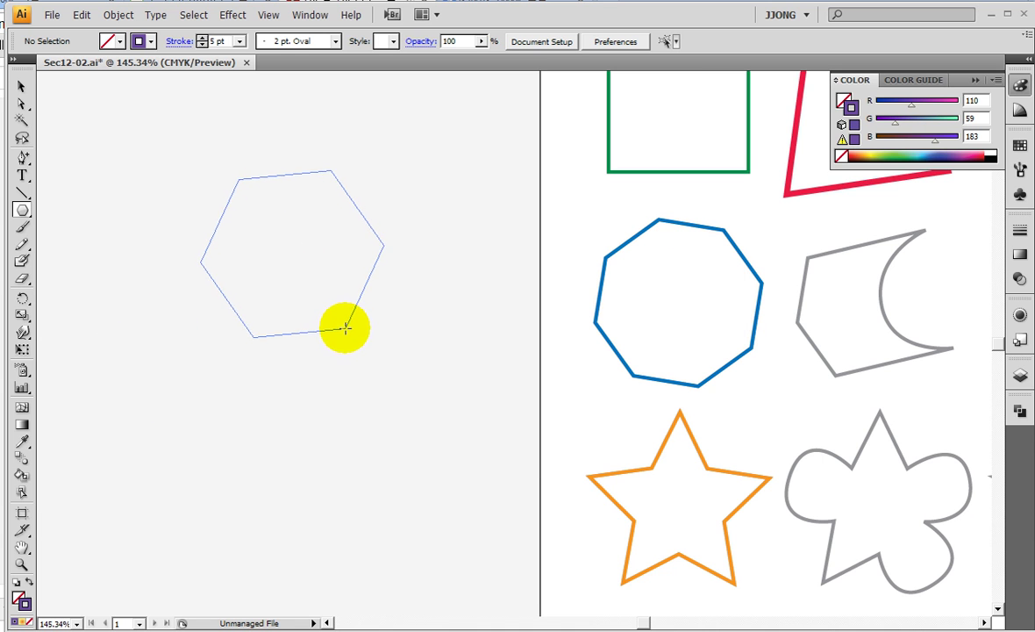
{"action": "left_click_drag", "start_coordinate": [336, 336], "coordinate": [335, 323]}
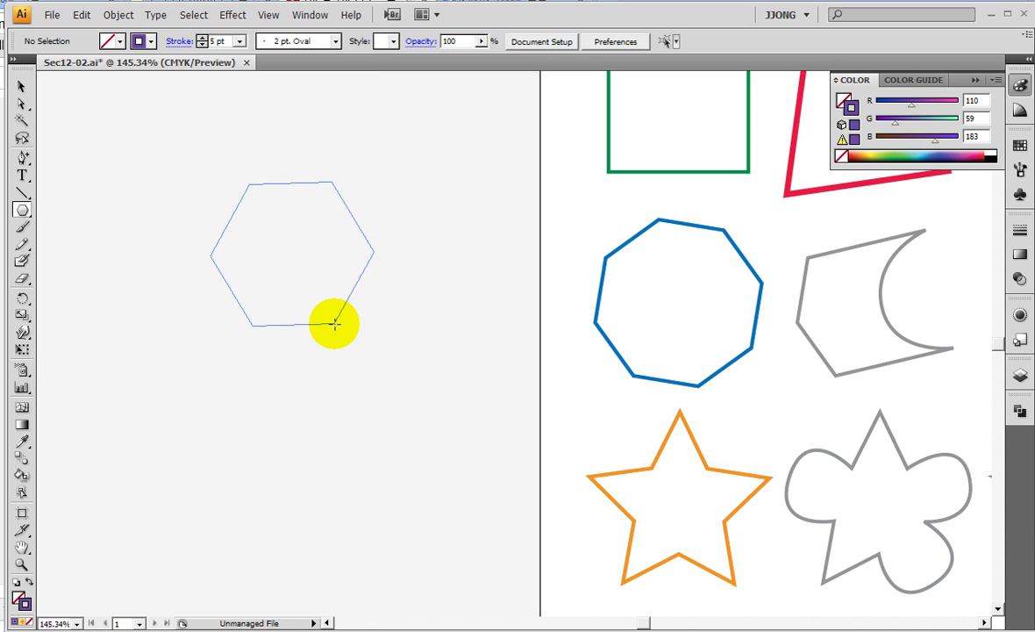
{"action": "left_click_drag", "start_coordinate": [334, 324], "coordinate": [334, 323]}
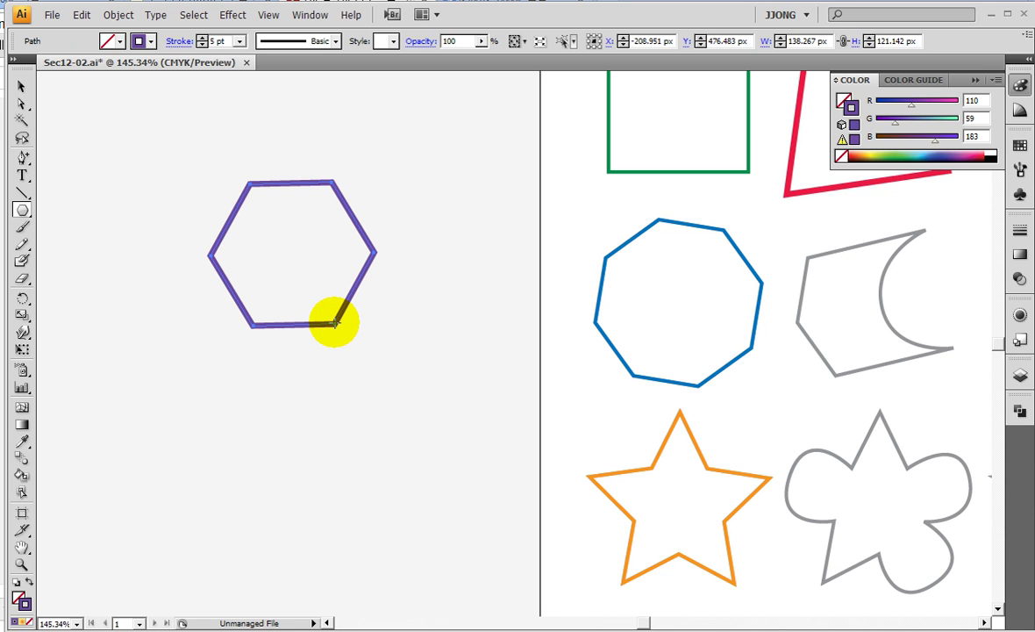
{"action": "key", "text": "Delete"}
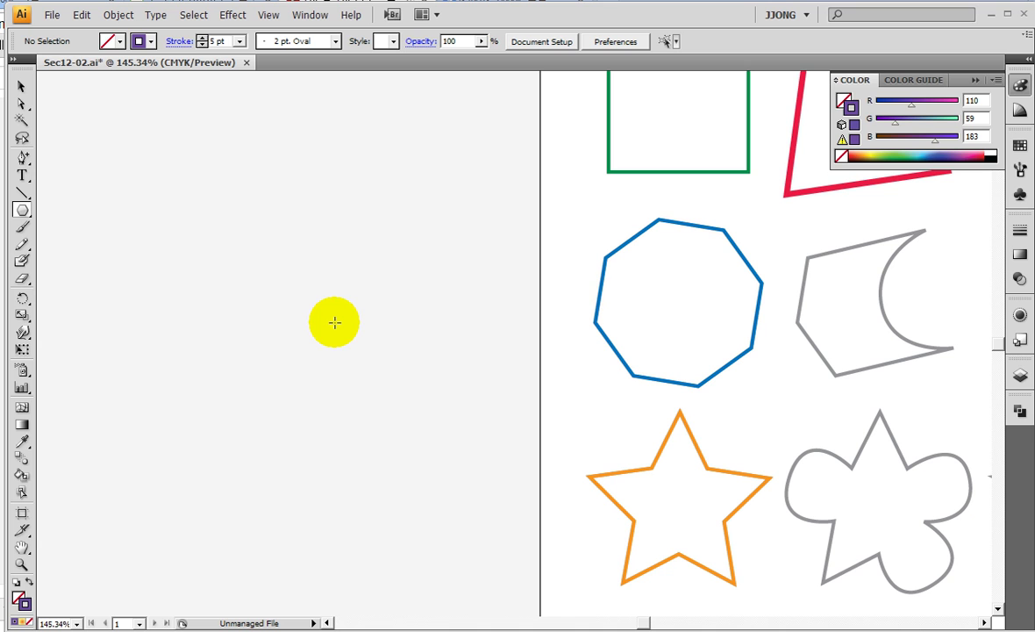
{"action": "left_click", "coordinate": [295, 282]}
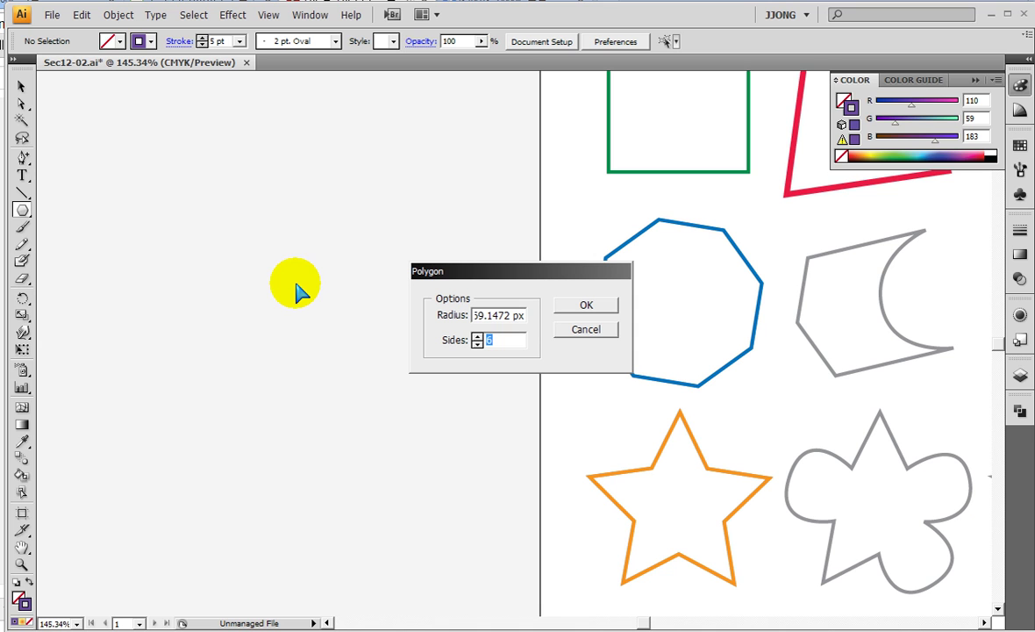
{"action": "type", "text": "8"}
{"action": "key", "text": "Return"}
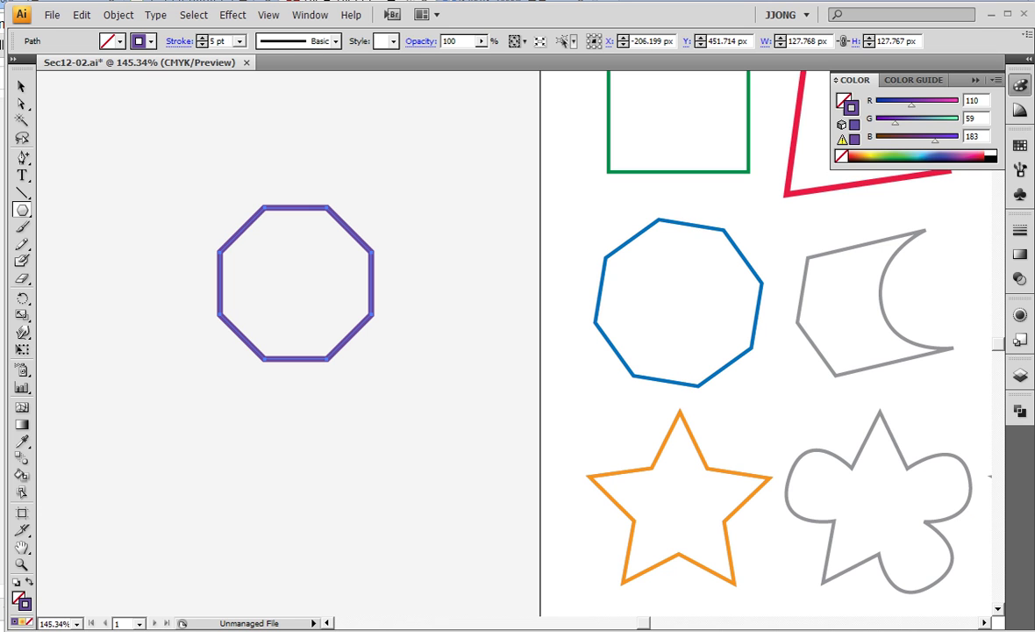
{"action": "key", "text": "ctrl+z"}
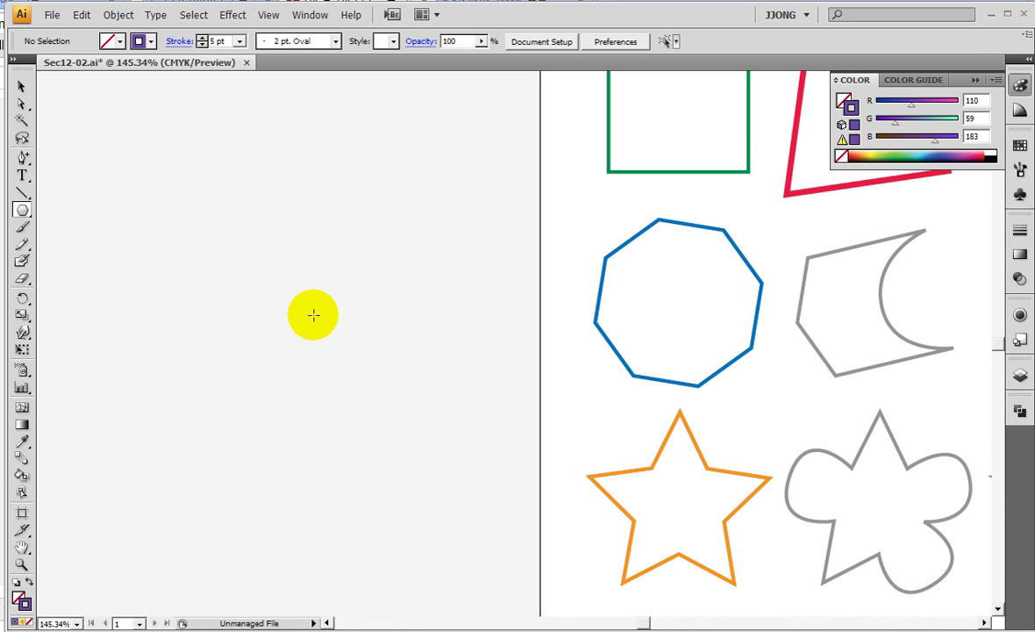
{"action": "left_click_drag", "start_coordinate": [314, 314], "coordinate": [329, 349]}
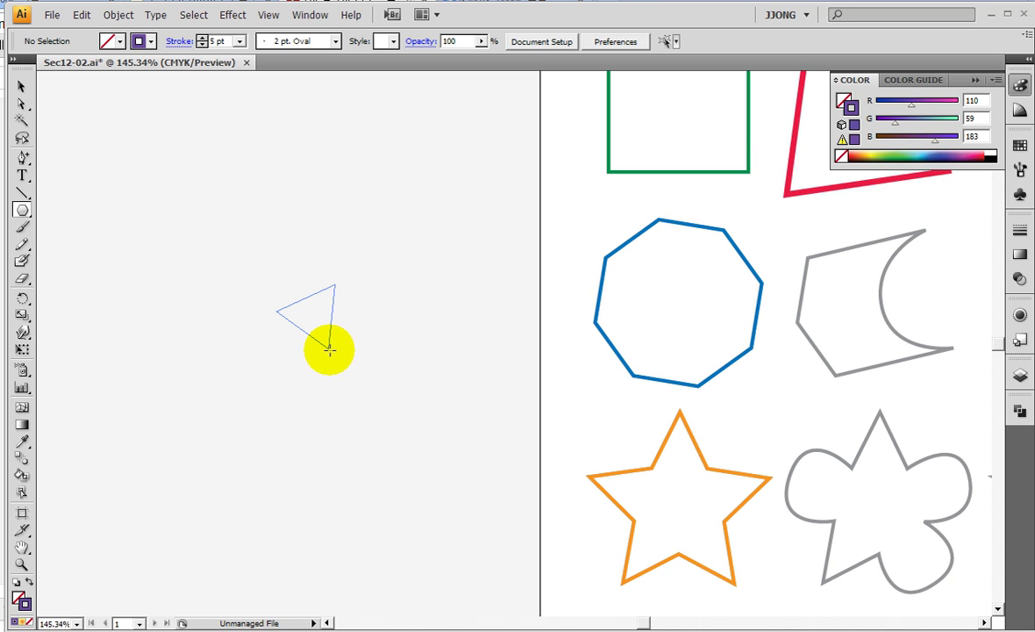
{"action": "key", "text": "Up"}
{"action": "key", "text": "Up"}
{"action": "key", "text": "Up"}
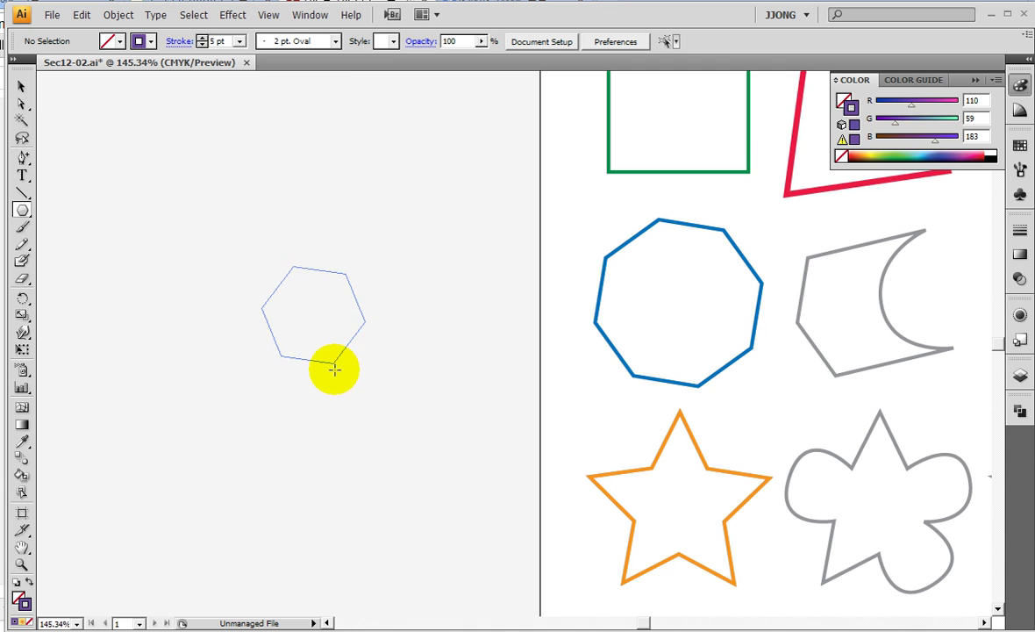
{"action": "left_click_drag", "start_coordinate": [329, 349], "coordinate": [347, 384]}
{"action": "key", "text": "ctrl+z"}
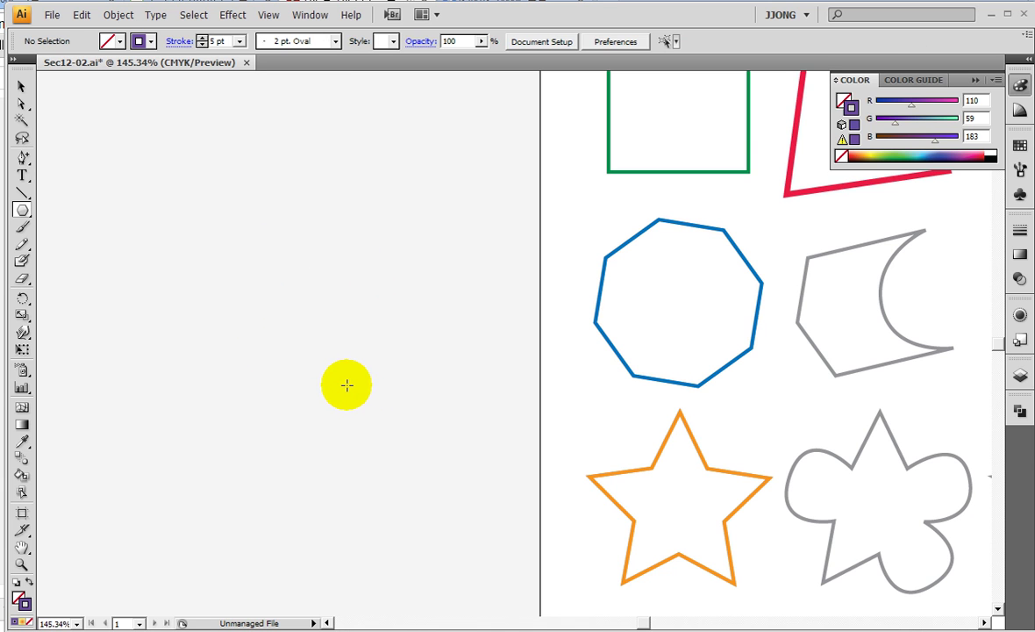
{"action": "left_click", "coordinate": [299, 296]}
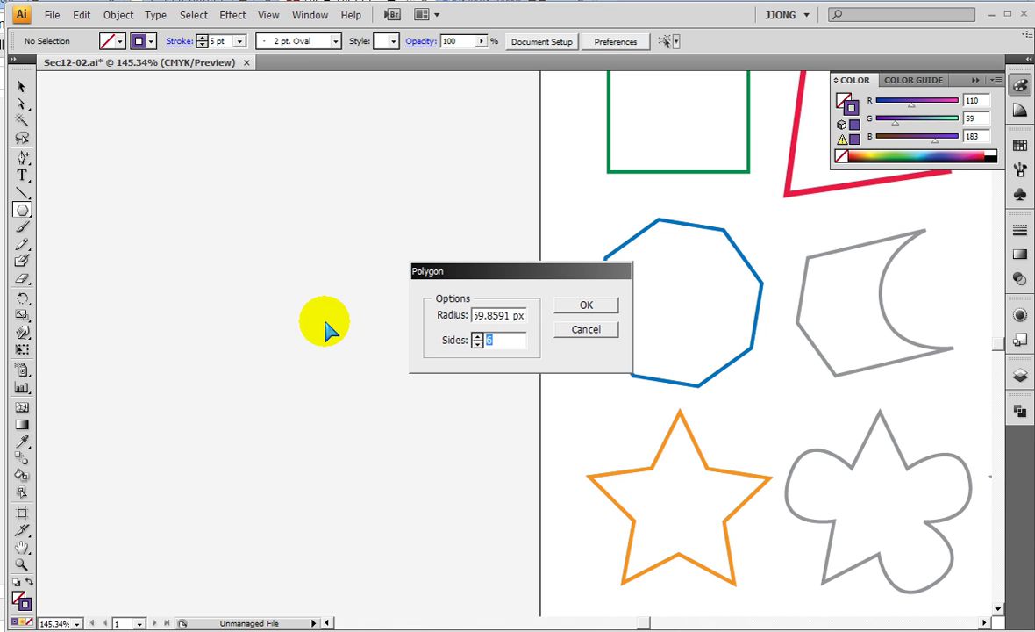
{"action": "double_click", "coordinate": [472, 314]}
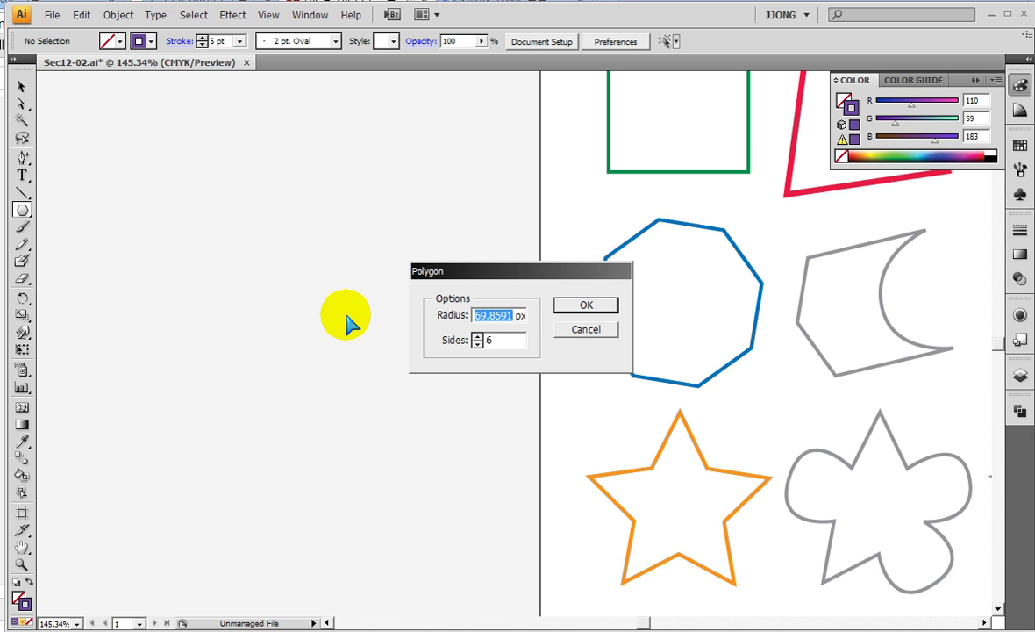
{"action": "key", "text": "Tab"}
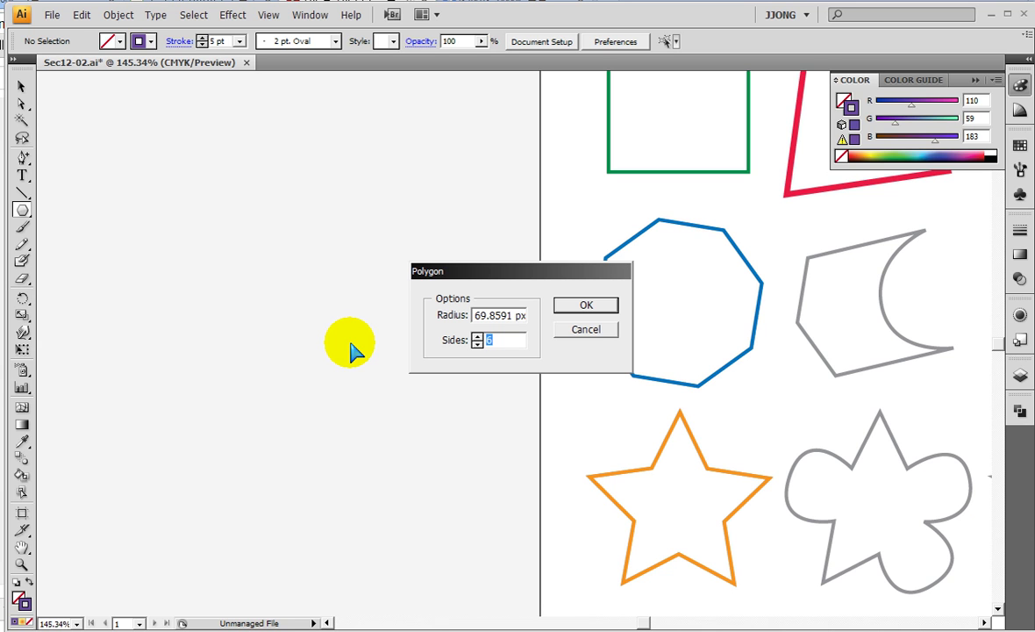
{"action": "left_click", "coordinate": [586, 329]}
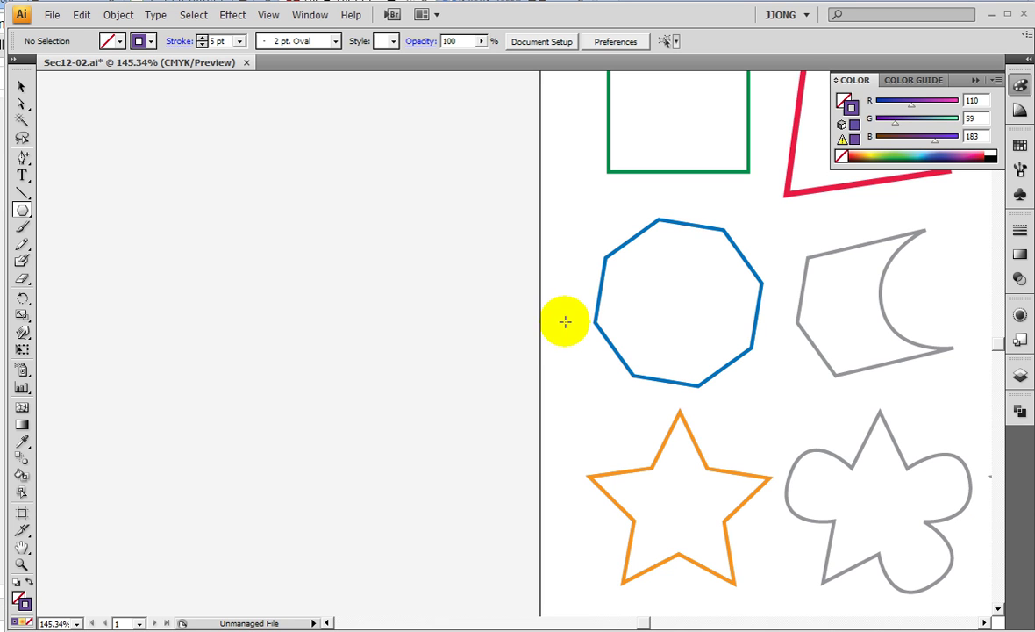
- Draw and delete a trial hexagon, then start a new polygon left of the artboard
{"action": "mouse_move", "coordinate": [265, 256]}
{"action": "left_mouse_down"}
{"action": "mouse_move", "coordinate": [325, 328]}
{"action": "mouse_move", "coordinate": [363, 335]}
{"action": "mouse_move", "coordinate": [365, 354]}
{"action": "mouse_move", "coordinate": [322, 359]}
{"action": "left_mouse_up"}
{"action": "key", "text": "Delete"}
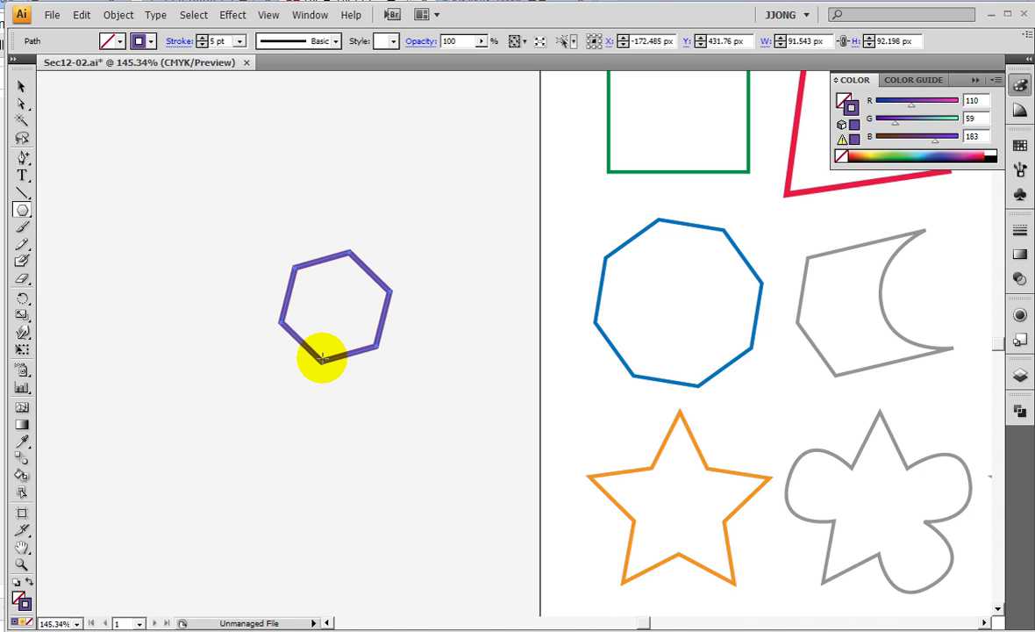
{"action": "key", "text": "Delete"}
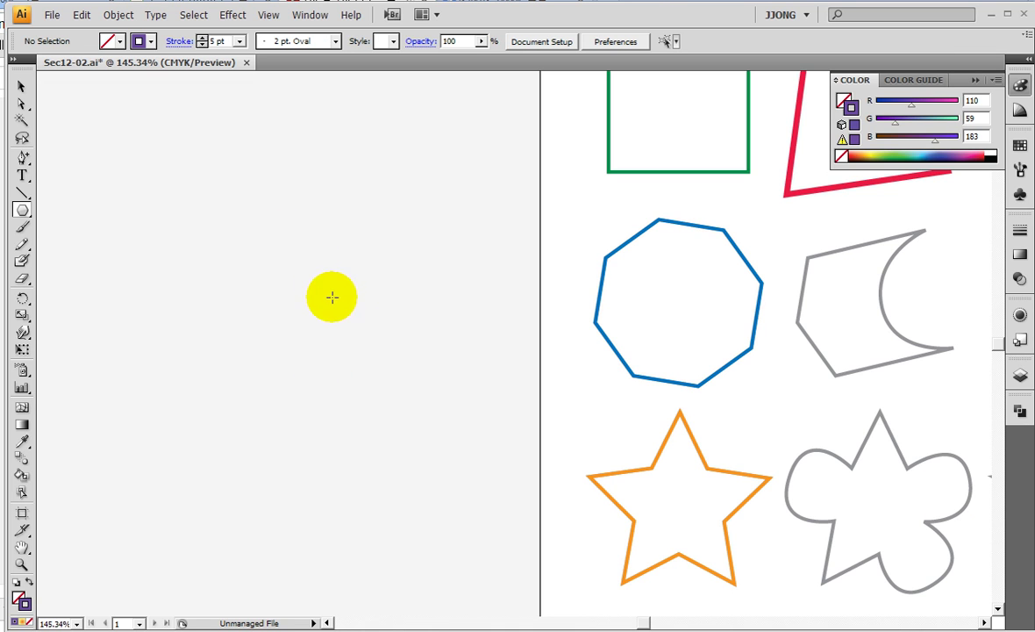
{"action": "mouse_move", "coordinate": [281, 292]}
{"action": "left_mouse_down"}
{"action": "mouse_move", "coordinate": [256, 346]}
{"action": "mouse_move", "coordinate": [300, 346]}
{"action": "left_mouse_up"}
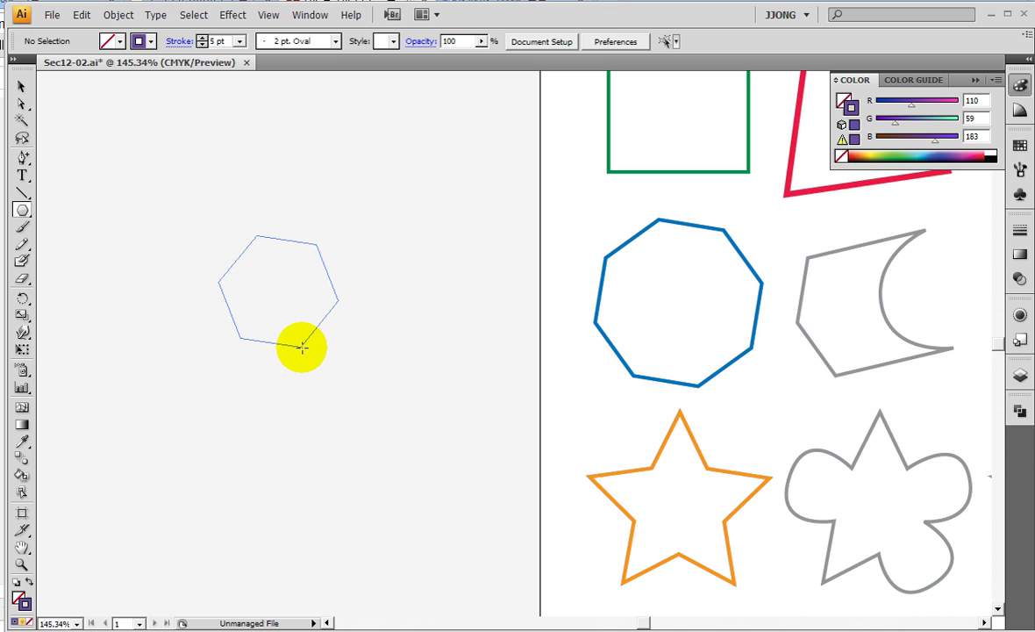
{"action": "mouse_move", "coordinate": [300, 347]}
{"action": "left_mouse_down"}
{"action": "mouse_move", "coordinate": [293, 354]}
{"action": "mouse_move", "coordinate": [309, 348]}
{"action": "left_mouse_up"}
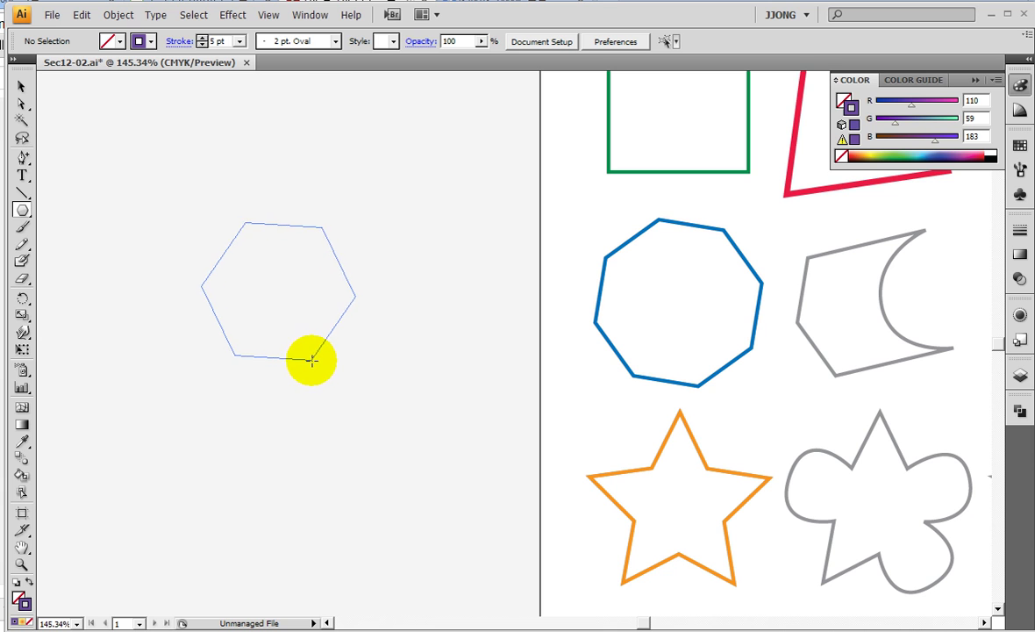
{"action": "left_click_drag", "start_coordinate": [309, 347], "coordinate": [302, 360]}
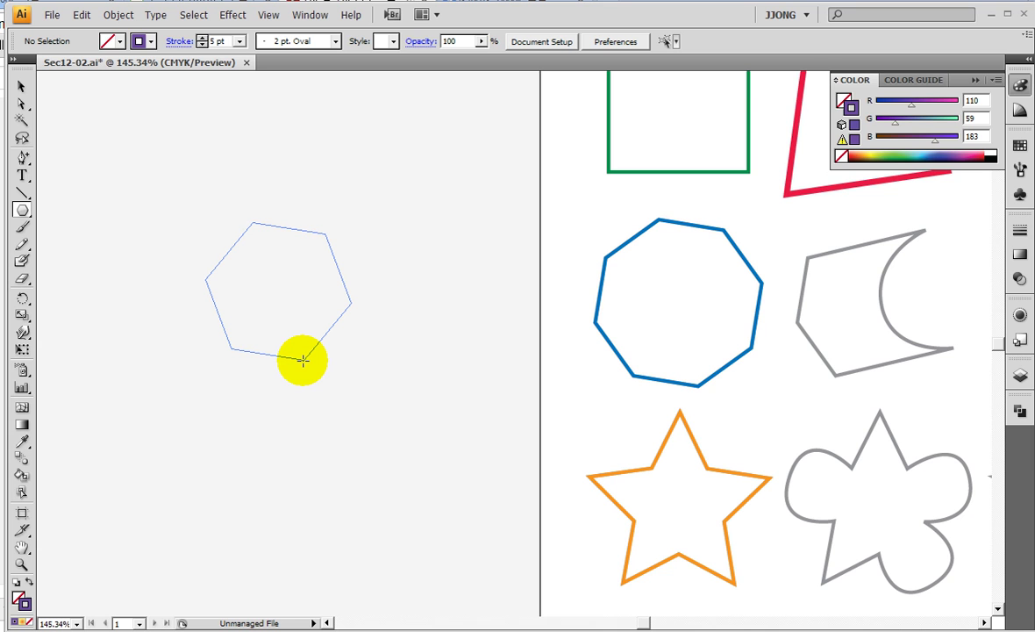
- Vary the polygon's side count into an octagon, delete it, and pan to more templates
{"action": "key", "text": "Down"}
{"action": "key", "text": "Down"}
{"action": "key", "text": "Down"}
{"action": "mouse_move", "coordinate": [302, 360]}
{"action": "left_mouse_down"}
{"action": "mouse_move", "coordinate": [285, 369]}
{"action": "mouse_move", "coordinate": [320, 369]}
{"action": "left_mouse_up"}
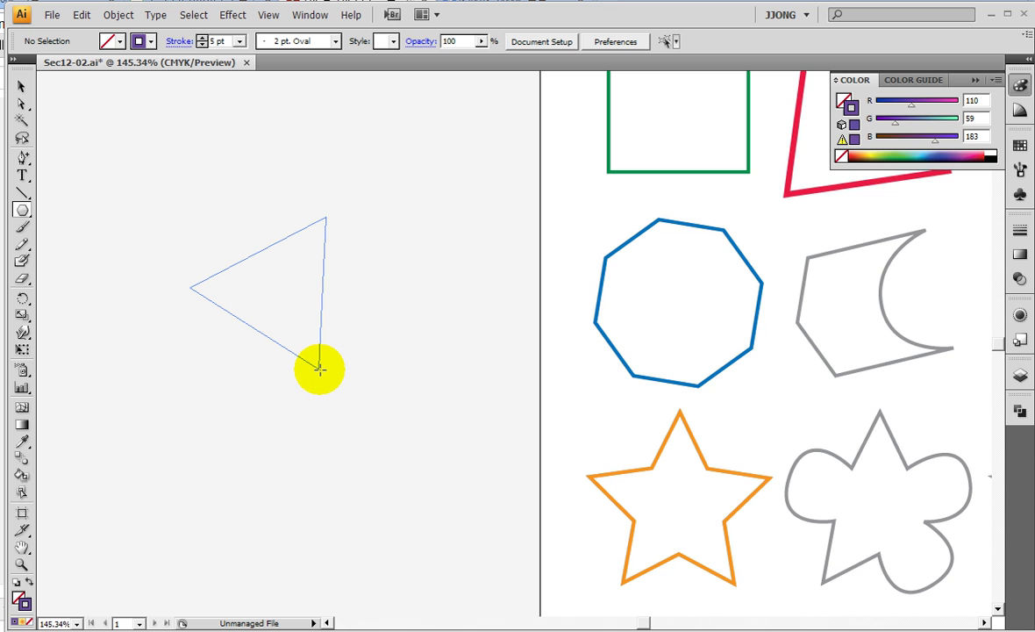
{"action": "key", "text": "Up"}
{"action": "key", "text": "Up"}
{"action": "key", "text": "Up"}
{"action": "key", "text": "Up"}
{"action": "key", "text": "Up"}
{"action": "key", "text": "Up"}
{"action": "key", "text": "Down"}
{"action": "key", "text": "Down"}
{"action": "key", "text": "Down"}
{"action": "key", "text": "Down"}
{"action": "key", "text": "Down"}
{"action": "key", "text": "Down"}
{"action": "key", "text": "Up"}
{"action": "key", "text": "Up"}
{"action": "key", "text": "Up"}
{"action": "key", "text": "Down"}
{"action": "key", "text": "Down"}
{"action": "key", "text": "Down"}
{"action": "key", "text": "Up"}
{"action": "key", "text": "Up"}
{"action": "key", "text": "Up"}
{"action": "key", "text": "Up"}
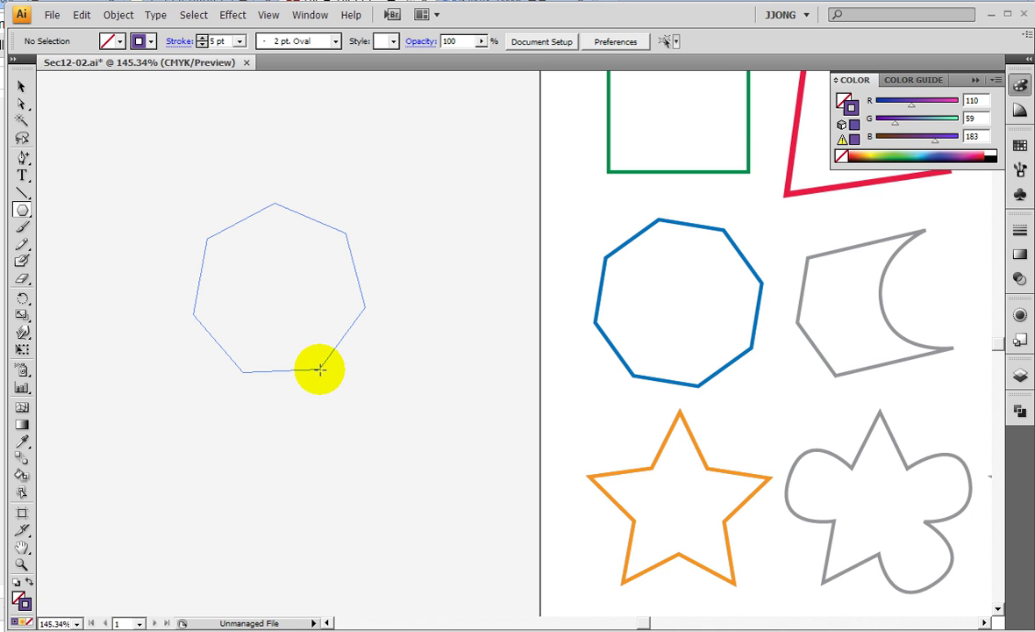
{"action": "key", "text": "Up"}
{"action": "left_click_drag", "start_coordinate": [320, 369], "coordinate": [300, 369]}
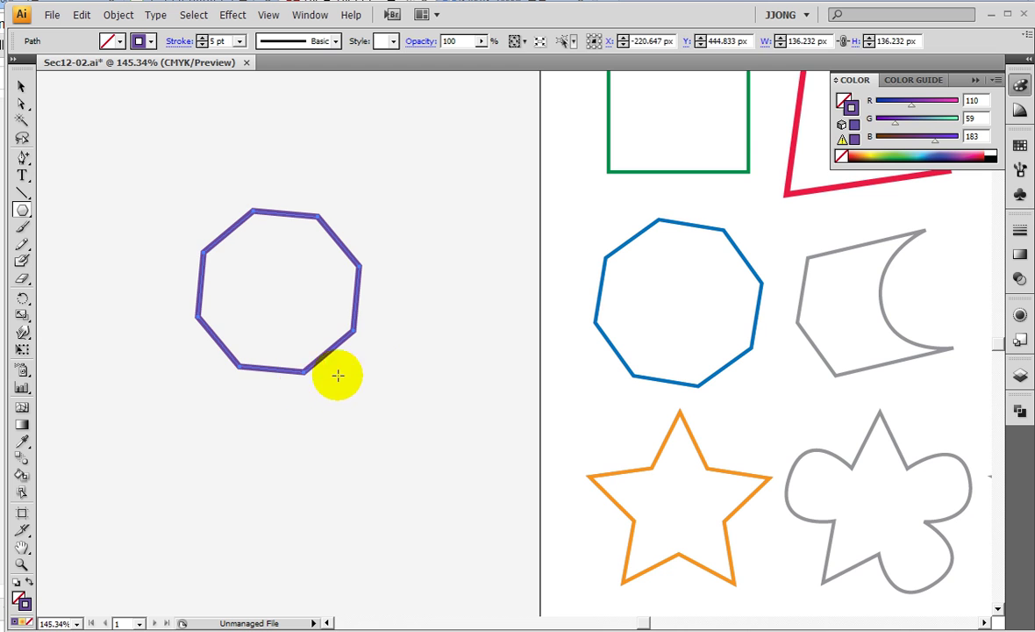
{"action": "key", "text": "Delete"}
{"action": "left_click_drag", "start_coordinate": [471, 298], "coordinate": [173, 300]}
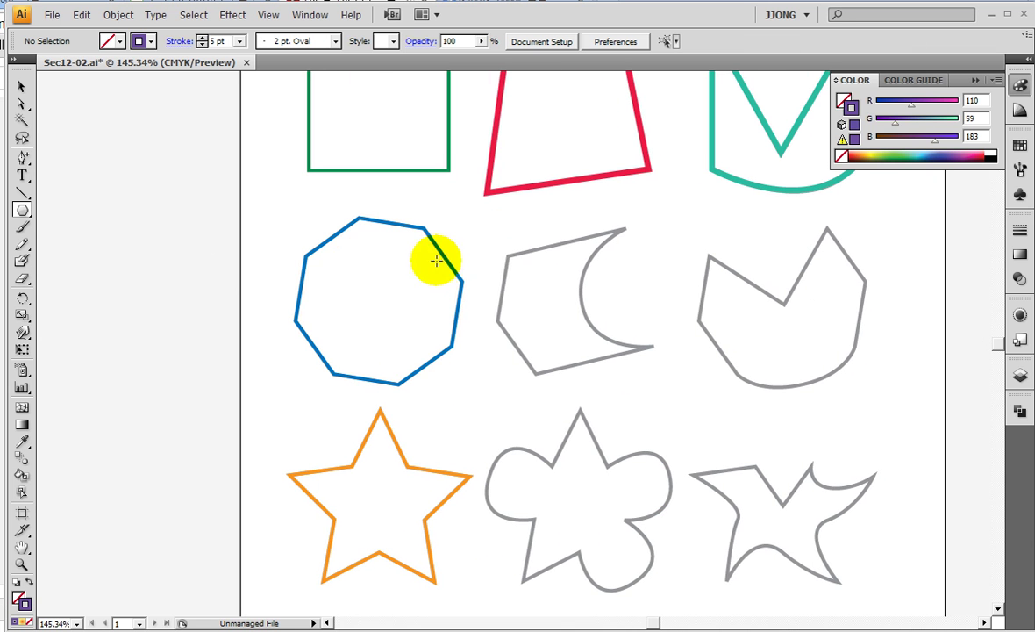
{"action": "left_click_drag", "start_coordinate": [506, 251], "coordinate": [551, 299]}
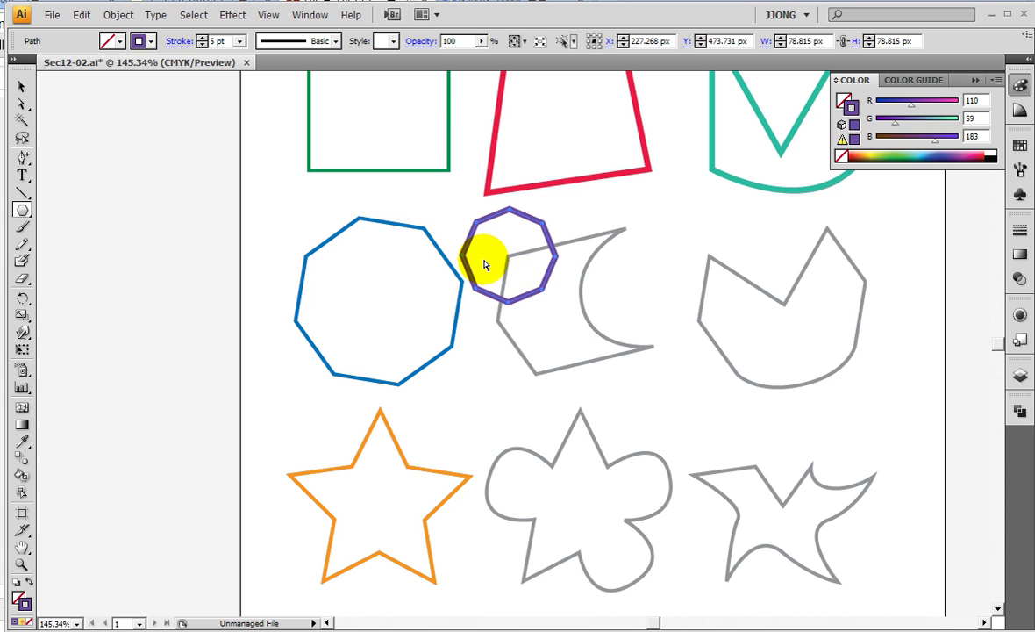
{"action": "key", "text": "ctrl+2"}
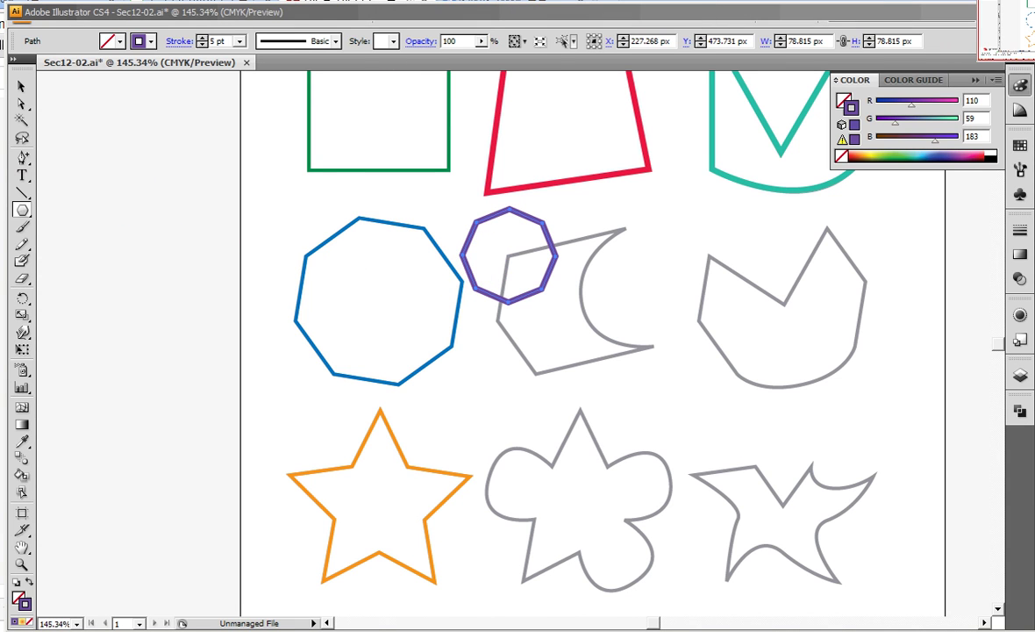
{"action": "left_click_drag", "start_coordinate": [507, 254], "coordinate": [537, 285]}
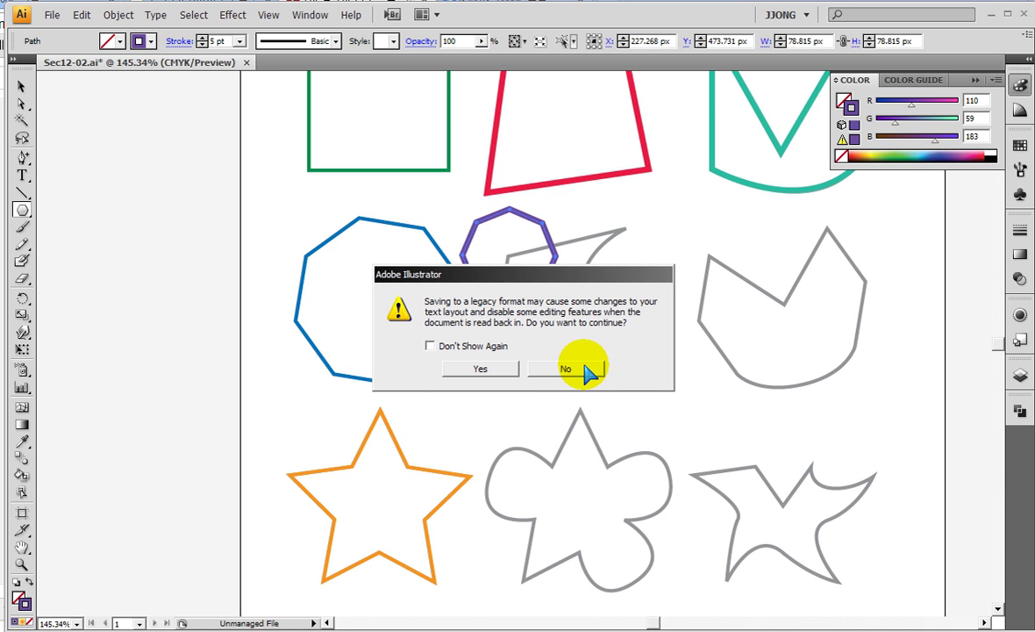
{"action": "left_click", "coordinate": [589, 370]}
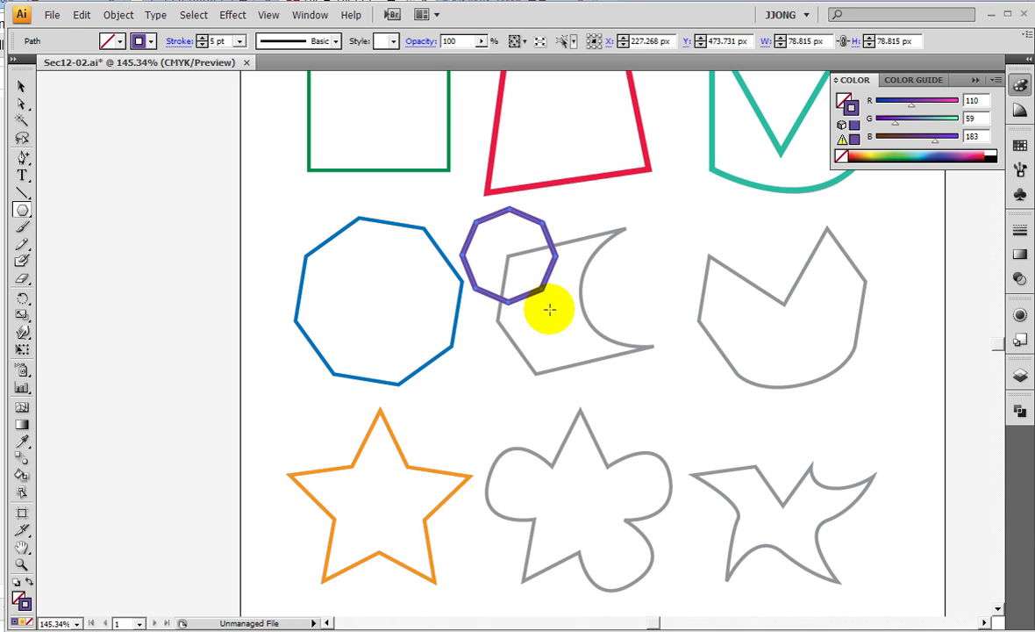
{"action": "key", "text": "Delete"}
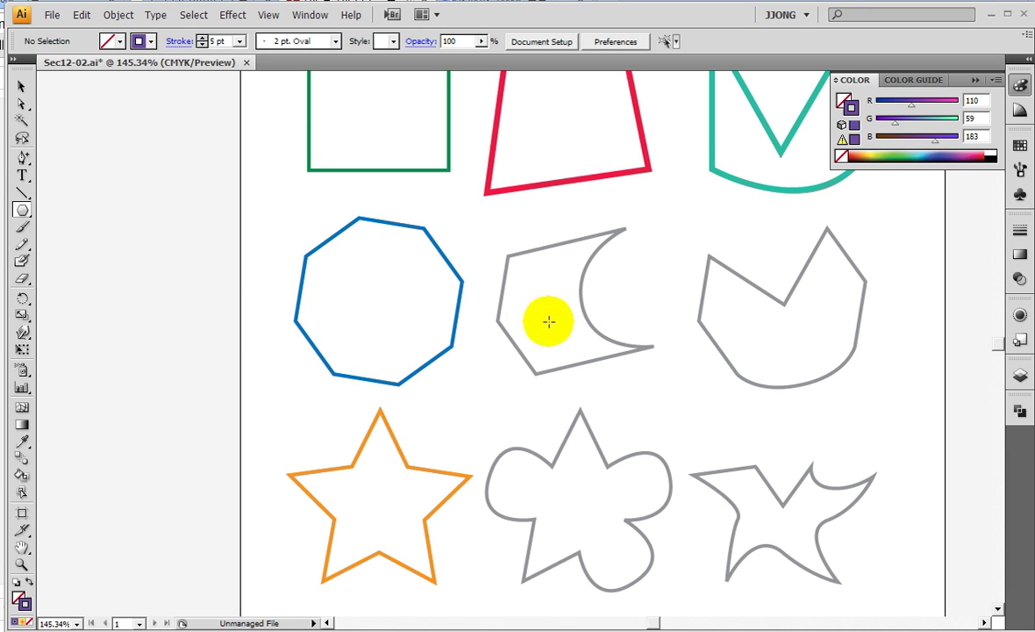
- Draw and delete a trial octagon over the middle grey shape, then select the blue octagon
{"action": "left_click_drag", "start_coordinate": [570, 303], "coordinate": [613, 363]}
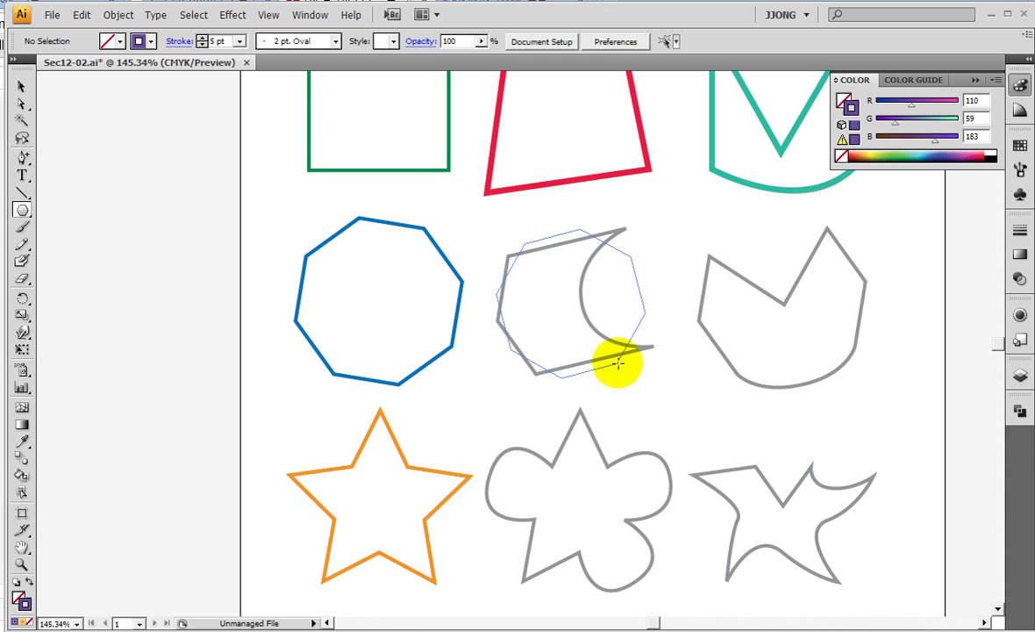
{"action": "left_click_drag", "start_coordinate": [611, 364], "coordinate": [612, 362]}
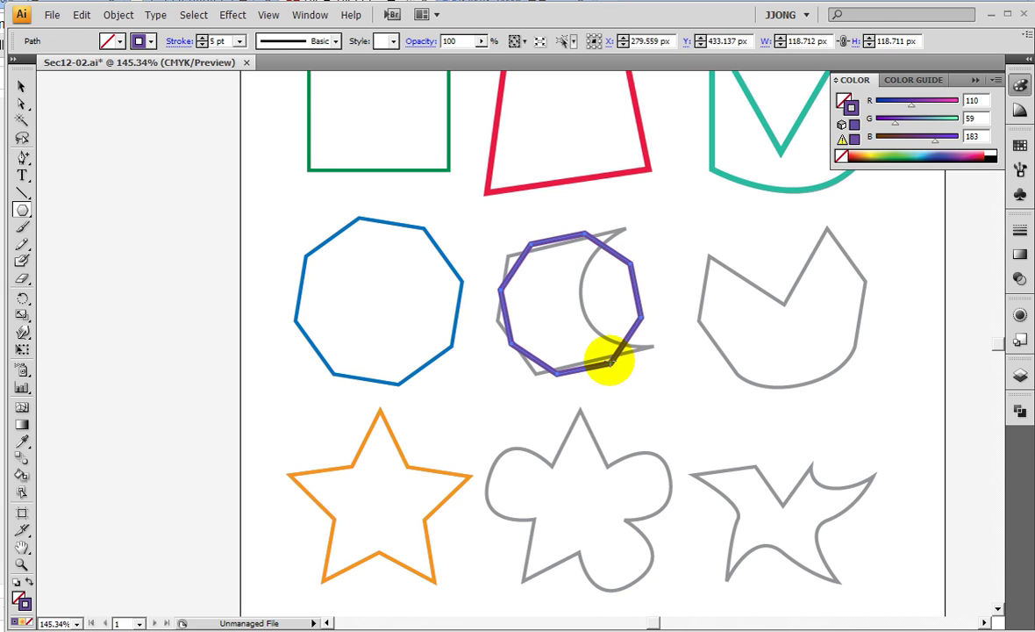
{"action": "key", "text": "Delete"}
{"action": "left_click", "coordinate": [20, 86]}
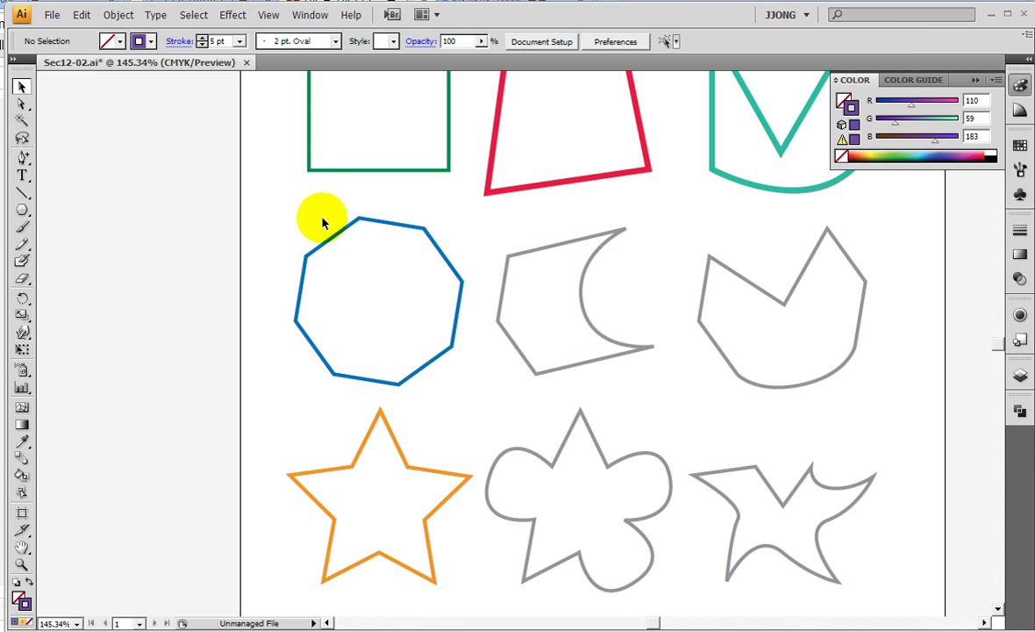
{"action": "left_click_drag", "start_coordinate": [316, 216], "coordinate": [375, 303]}
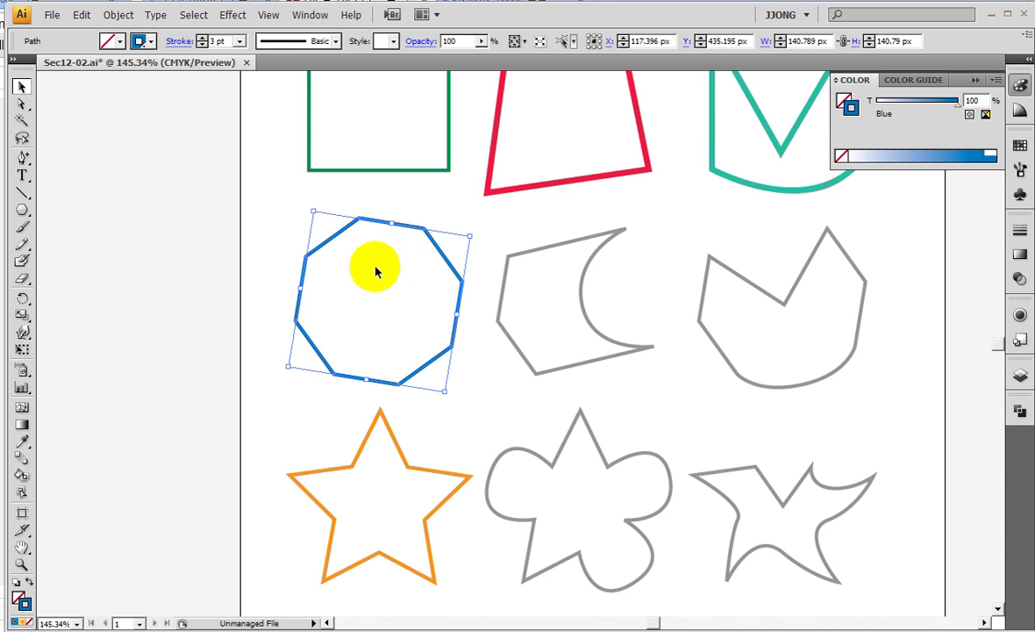
- Drag a copy of the blue octagon onto the middle grey template
{"action": "left_click", "coordinate": [418, 226]}
{"action": "left_click", "coordinate": [261, 219]}
{"action": "left_click_drag", "start_coordinate": [331, 239], "coordinate": [541, 248]}
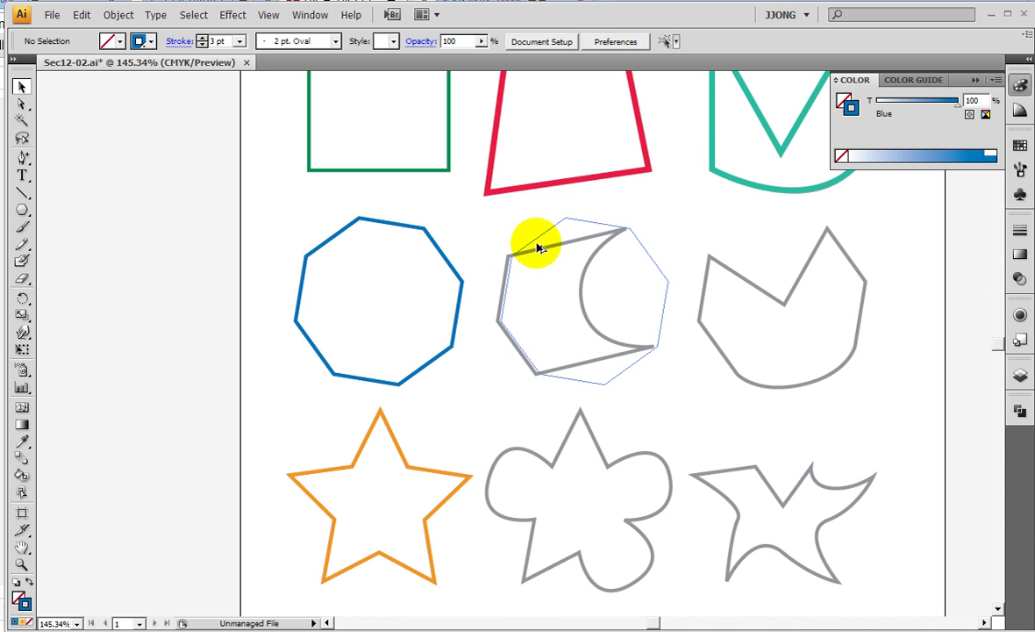
{"action": "left_click_drag", "start_coordinate": [541, 248], "coordinate": [494, 260]}
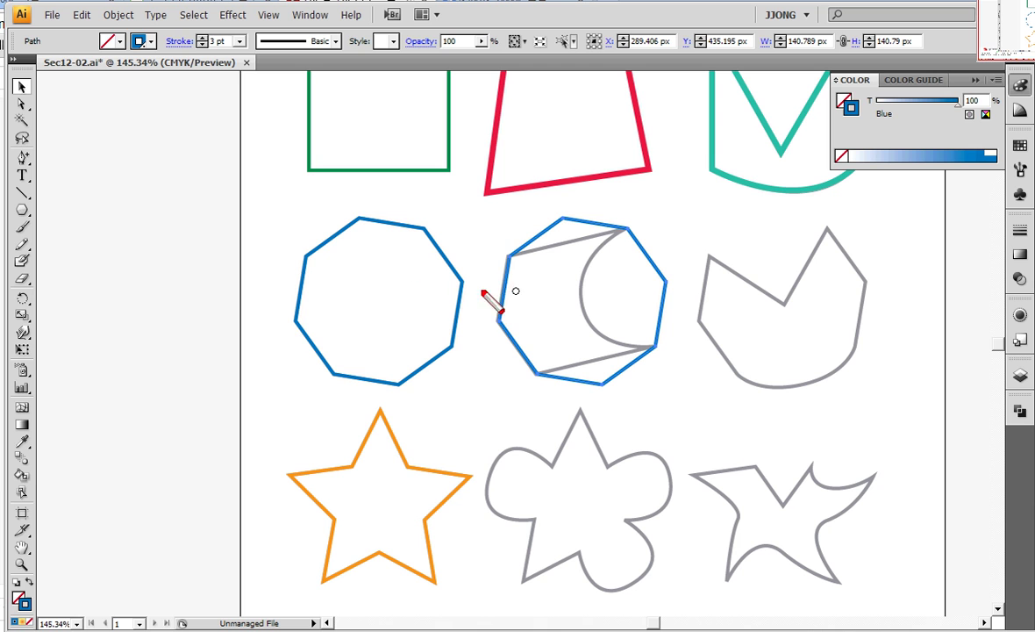
- Adjust the octagon copy's position over the grey octagonal template
{"action": "mouse_move", "coordinate": [507, 257]}
{"action": "left_mouse_down"}
{"action": "mouse_move", "coordinate": [496, 318]}
{"action": "mouse_move", "coordinate": [536, 367]}
{"action": "left_mouse_up"}
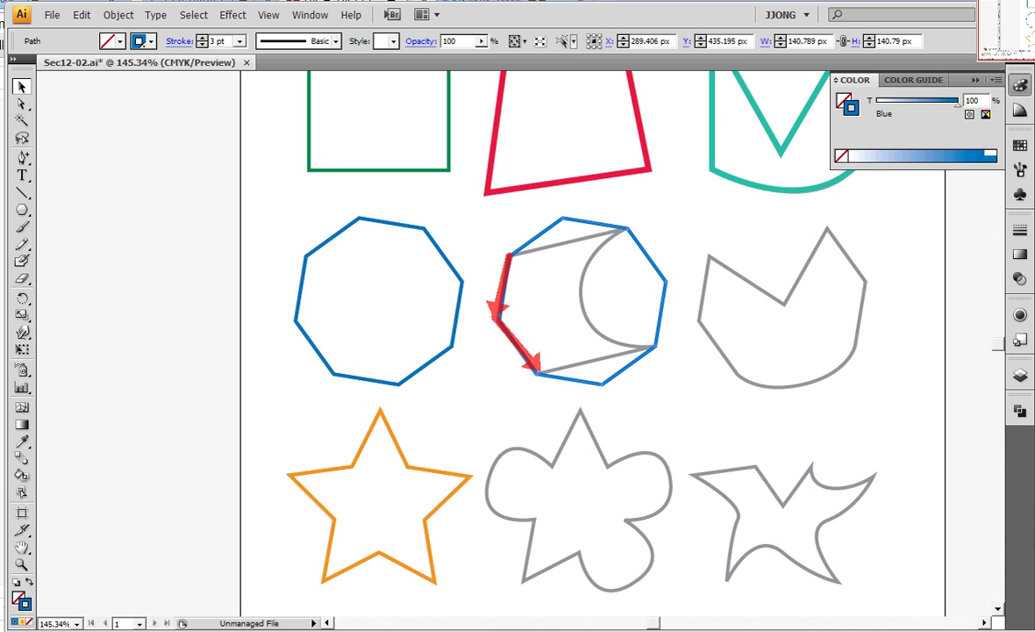
{"action": "key", "text": "Escape"}
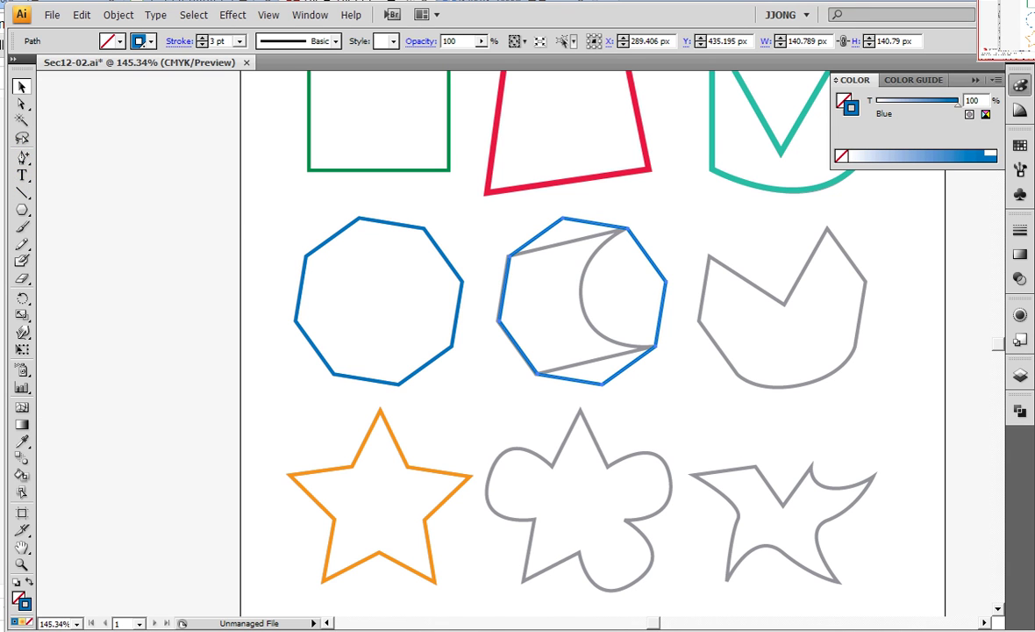
{"action": "left_click_drag", "start_coordinate": [527, 247], "coordinate": [509, 258]}
{"action": "left_click_drag", "start_coordinate": [500, 298], "coordinate": [542, 369]}
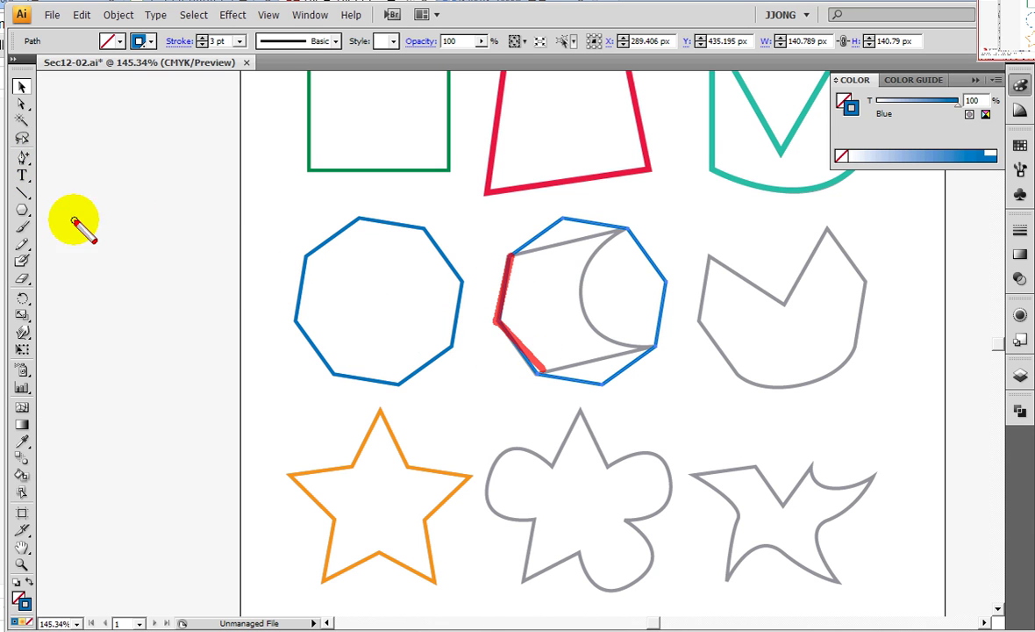
{"action": "left_click_drag", "start_coordinate": [293, 317], "coordinate": [471, 317]}
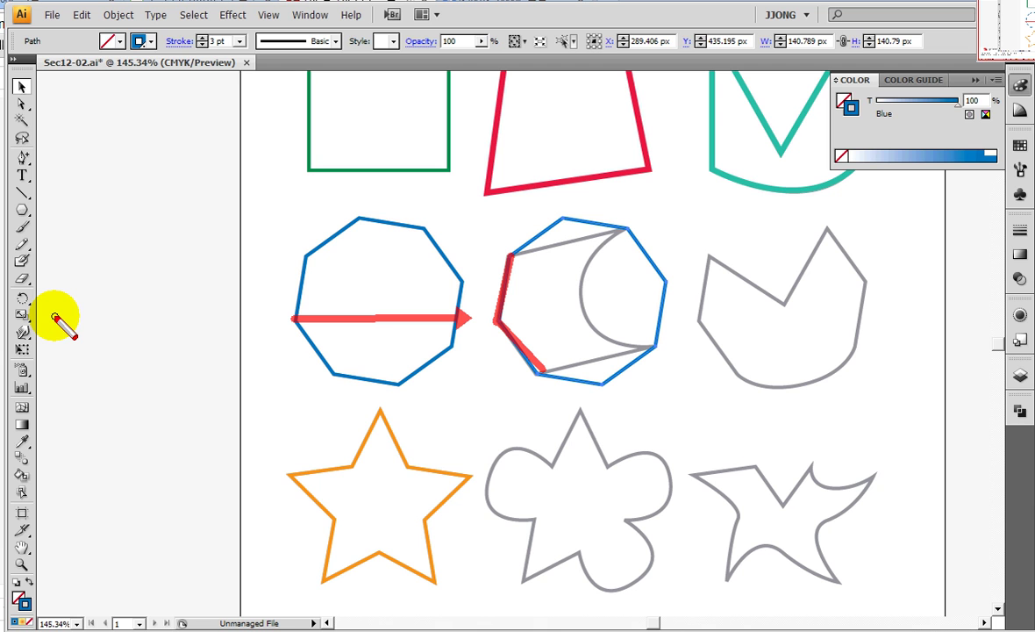
{"action": "key", "text": "Escape"}
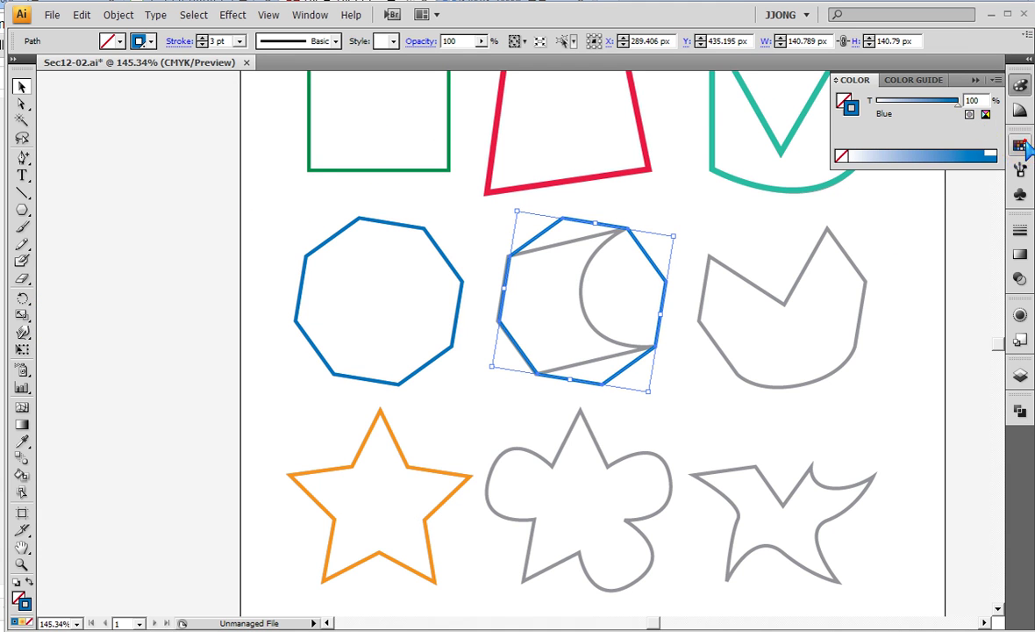
- Change the octagon copy's outline from blue to magenta and its stroke weight from 3 pt to 5 pt
{"action": "left_click", "coordinate": [1020, 145]}
{"action": "left_click", "coordinate": [938, 154]}
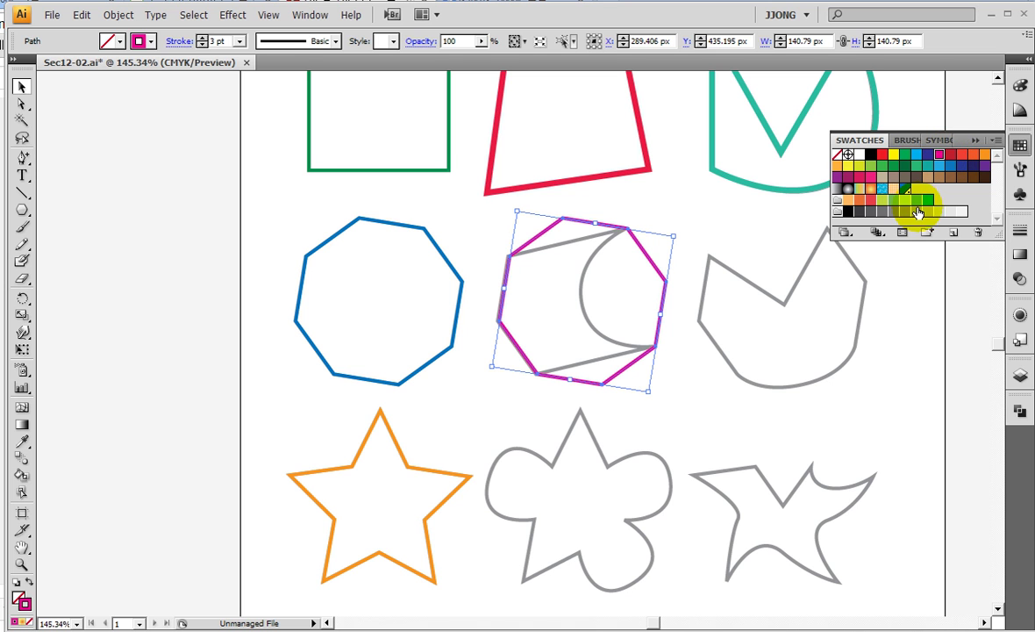
{"action": "left_click", "coordinate": [1020, 229]}
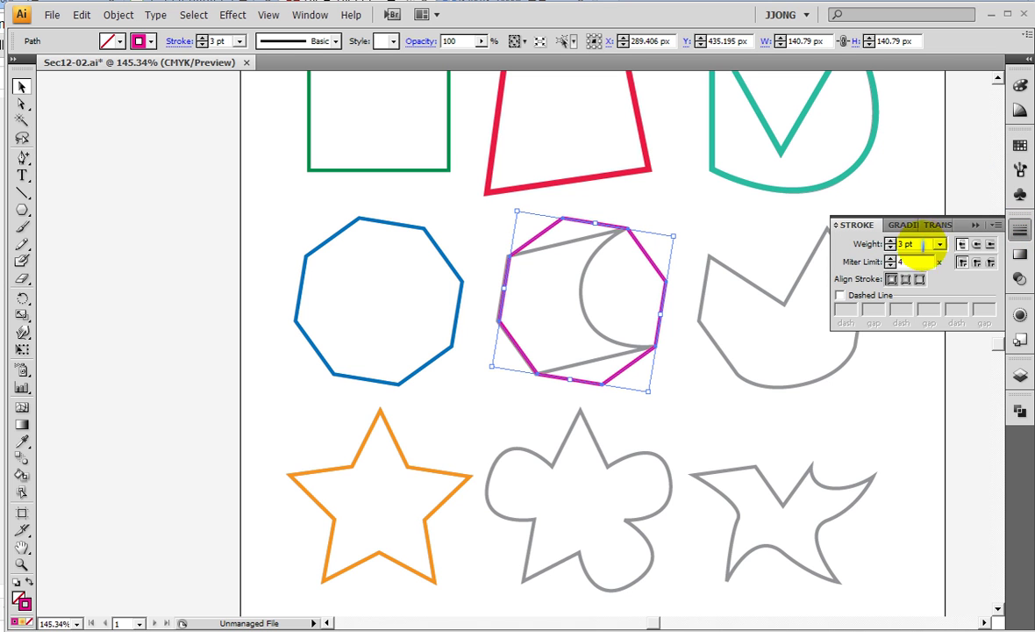
{"action": "left_click", "coordinate": [942, 245]}
{"action": "left_click", "coordinate": [907, 338]}
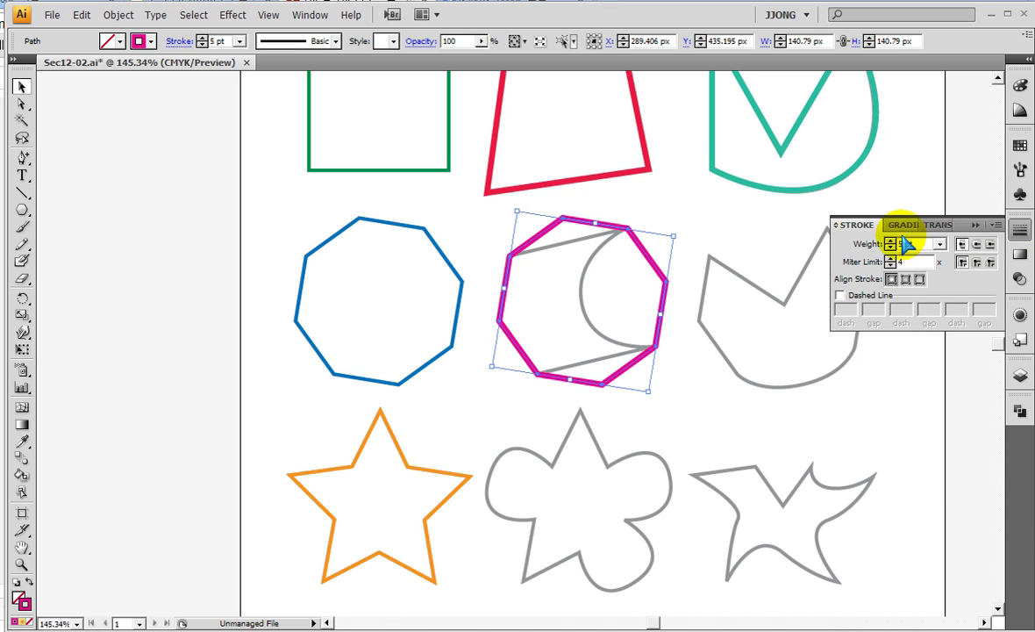
{"action": "left_click", "coordinate": [977, 226]}
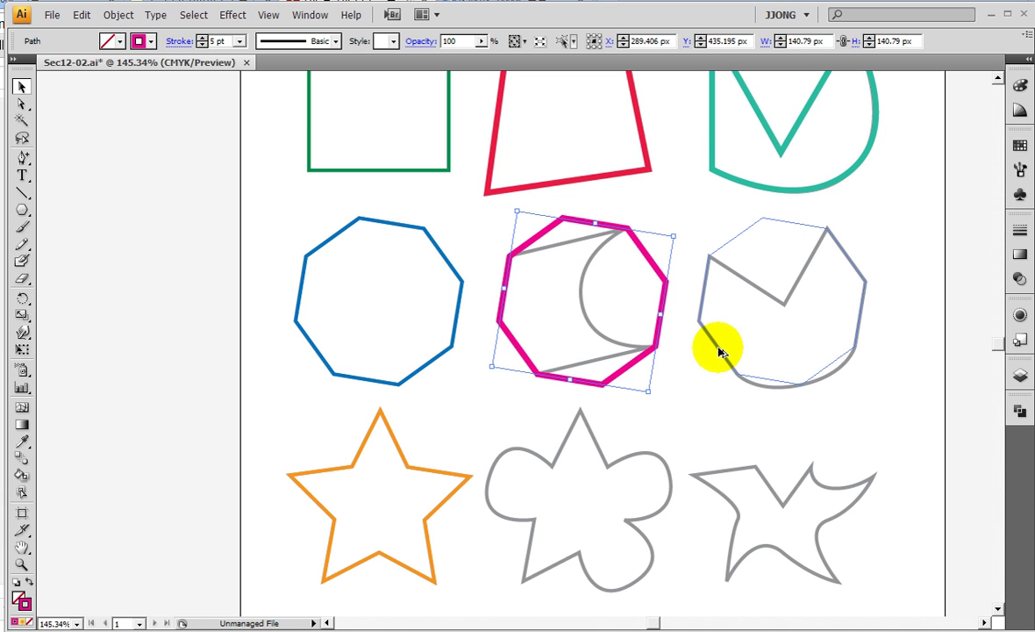
- Place an octagon copy on the V-notched grey template and try green, orange and light-blue outlines
{"action": "left_click_drag", "start_coordinate": [719, 351], "coordinate": [721, 347]}
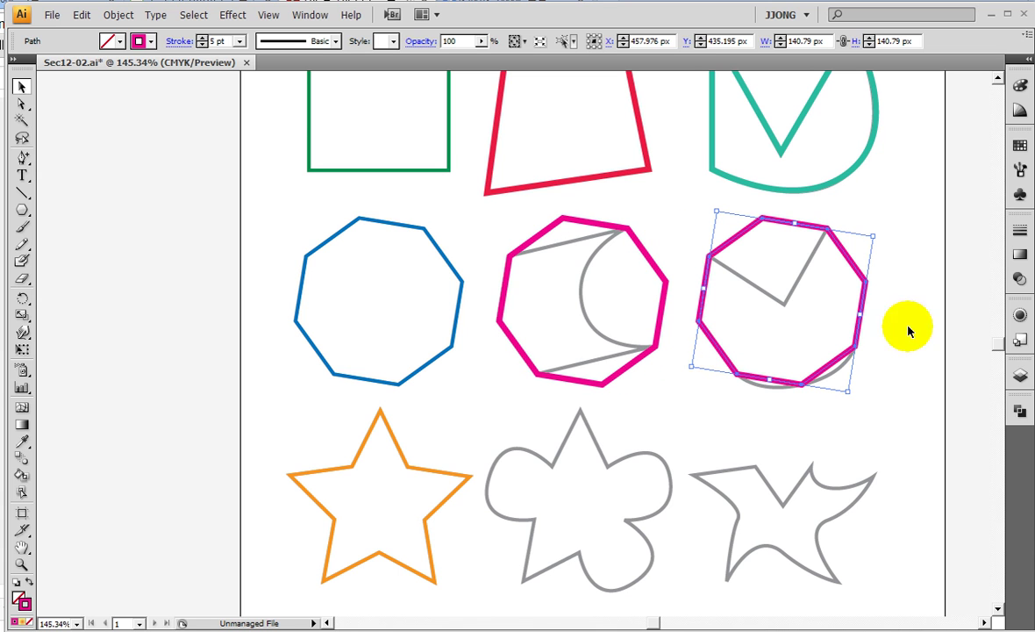
{"action": "left_click", "coordinate": [1020, 145]}
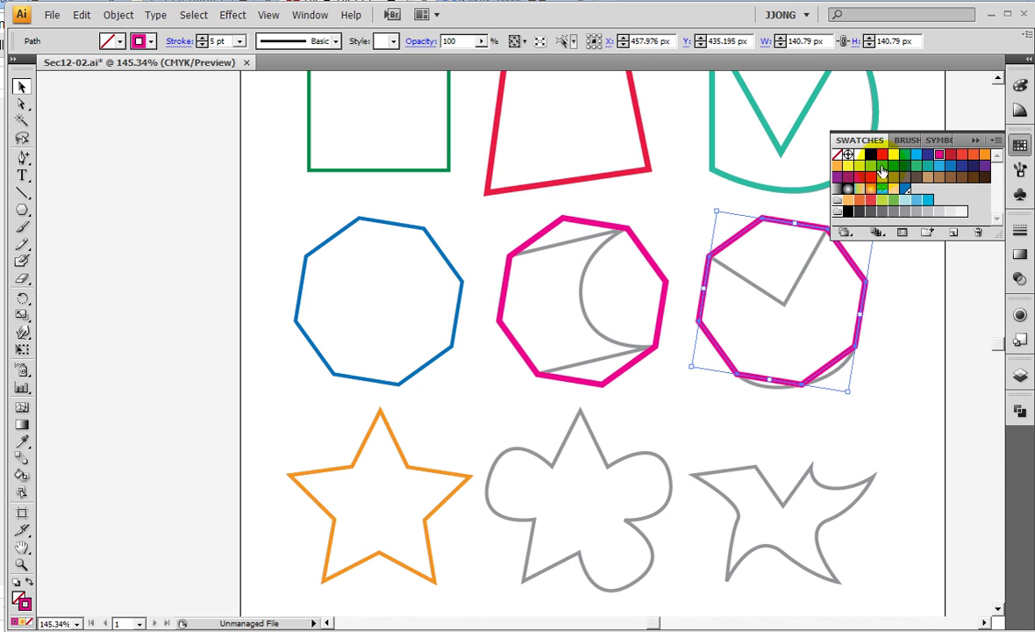
{"action": "left_click", "coordinate": [882, 165]}
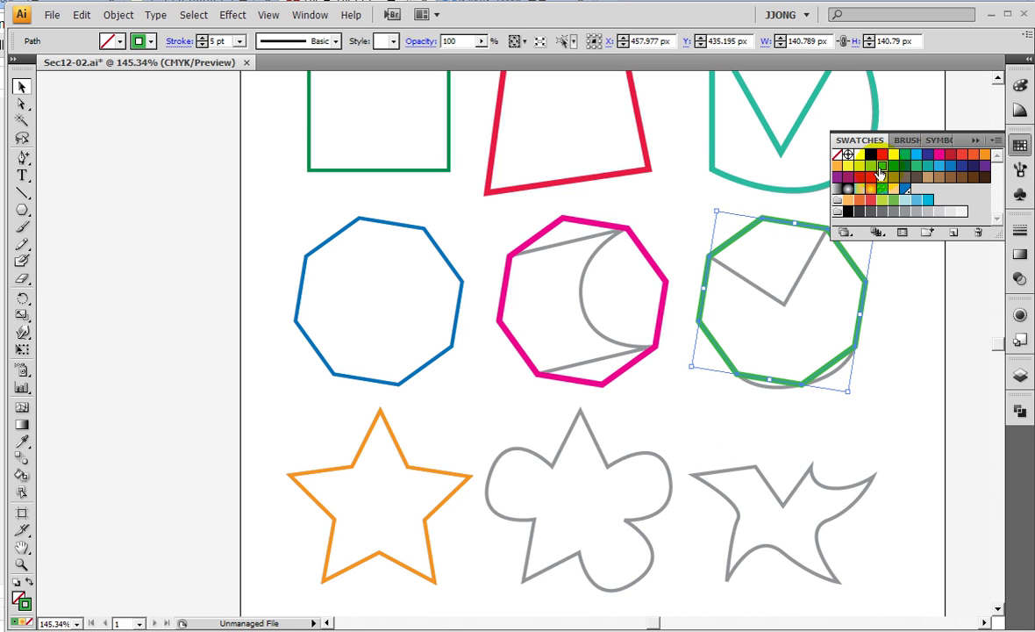
{"action": "left_click", "coordinate": [860, 203]}
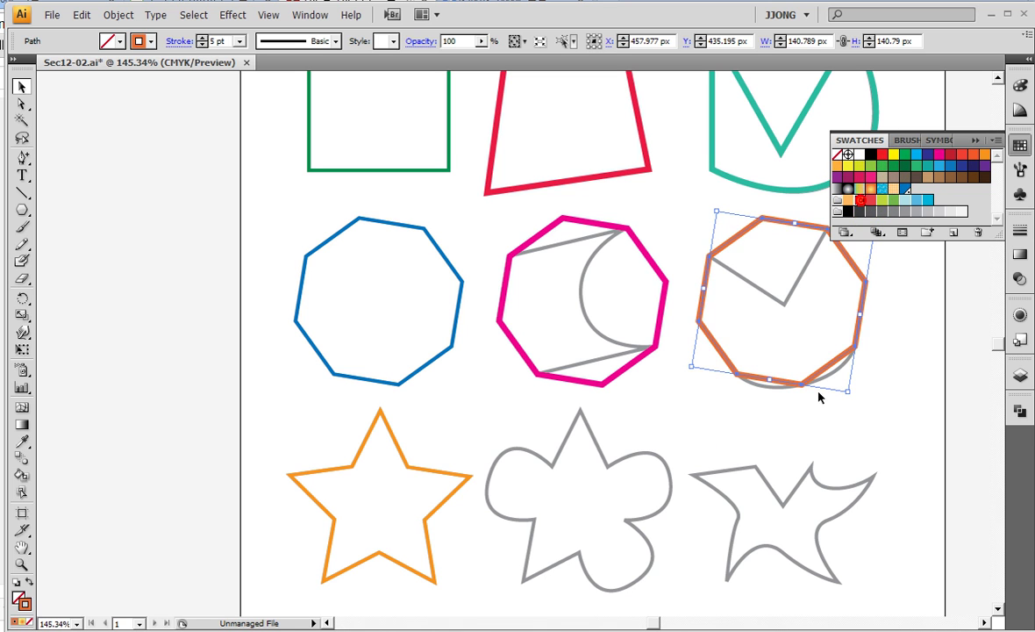
{"action": "left_click_drag", "start_coordinate": [820, 395], "coordinate": [684, 426]}
{"action": "left_click", "coordinate": [930, 204]}
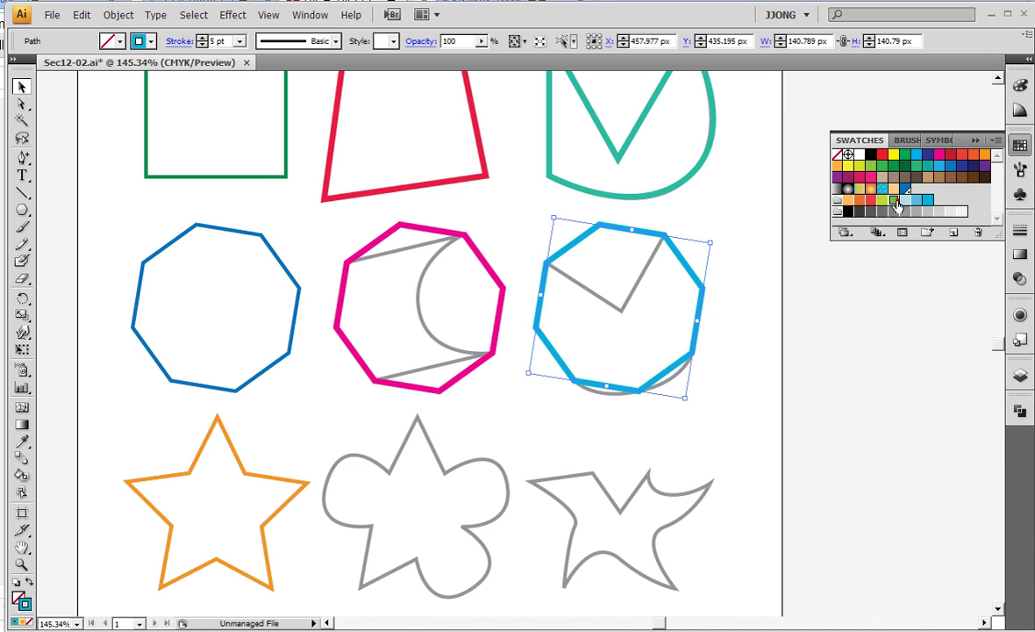
- Settle on a yellow-green outline for the copy, then zoom onto the magenta octagon's upper edge
{"action": "left_click", "coordinate": [881, 202]}
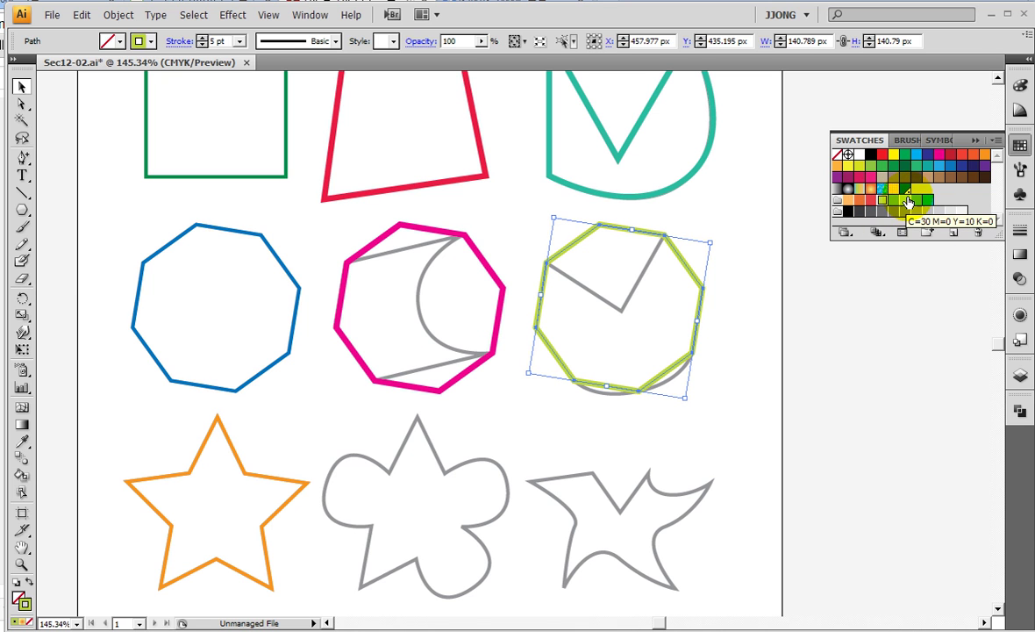
{"action": "left_click_drag", "start_coordinate": [901, 201], "coordinate": [929, 203]}
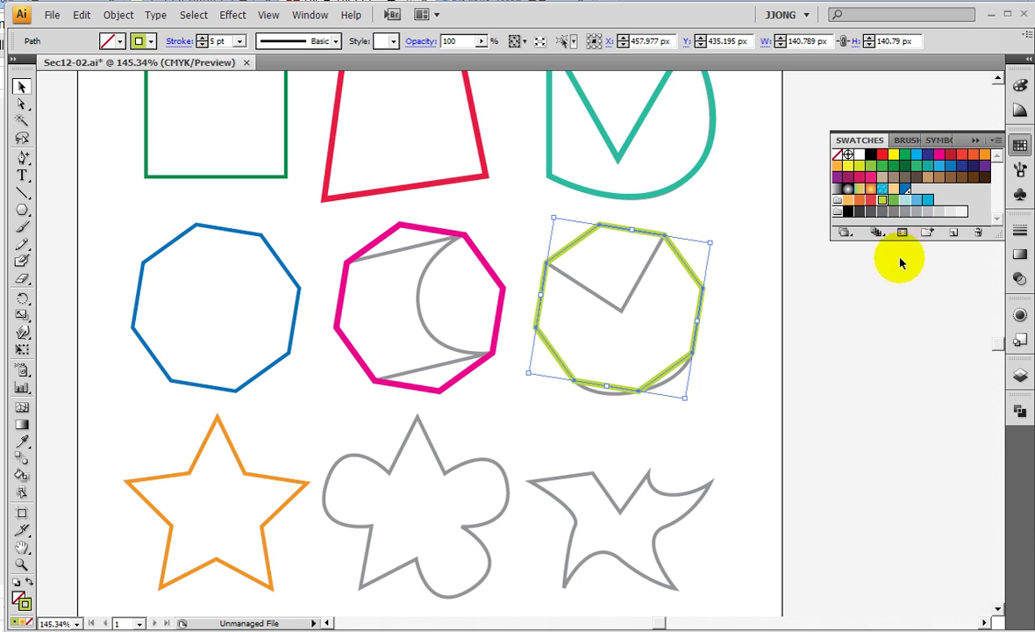
{"action": "left_click", "coordinate": [929, 204]}
{"action": "left_click", "coordinate": [896, 204]}
{"action": "left_click", "coordinate": [881, 200]}
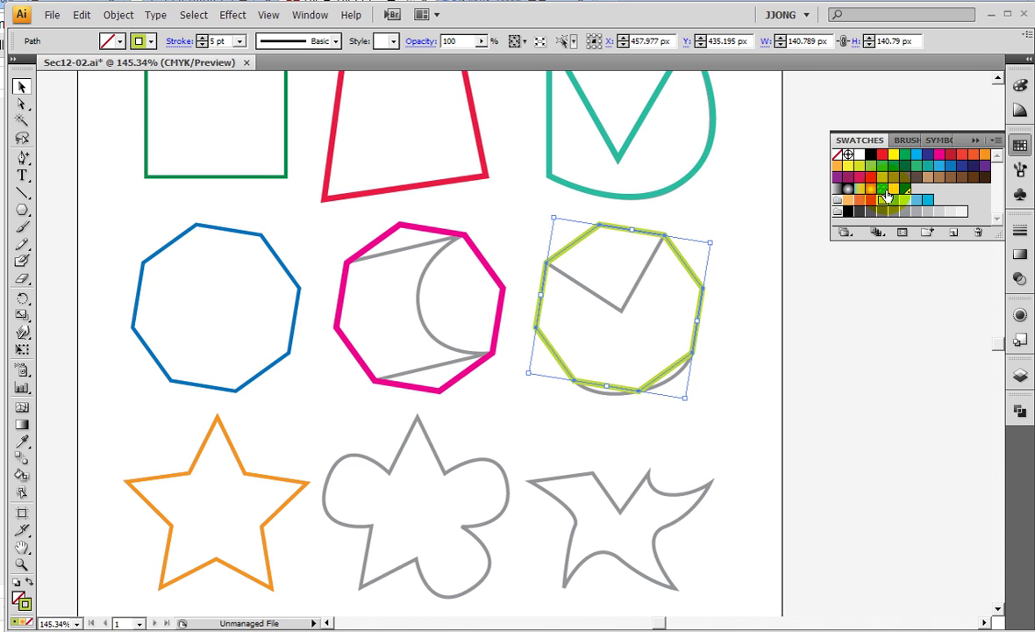
{"action": "left_click", "coordinate": [976, 140]}
{"action": "left_click", "coordinate": [22, 564]}
{"action": "mouse_move", "coordinate": [303, 204]}
{"action": "left_mouse_down"}
{"action": "mouse_move", "coordinate": [440, 261]}
{"action": "mouse_move", "coordinate": [544, 332]}
{"action": "left_mouse_up"}
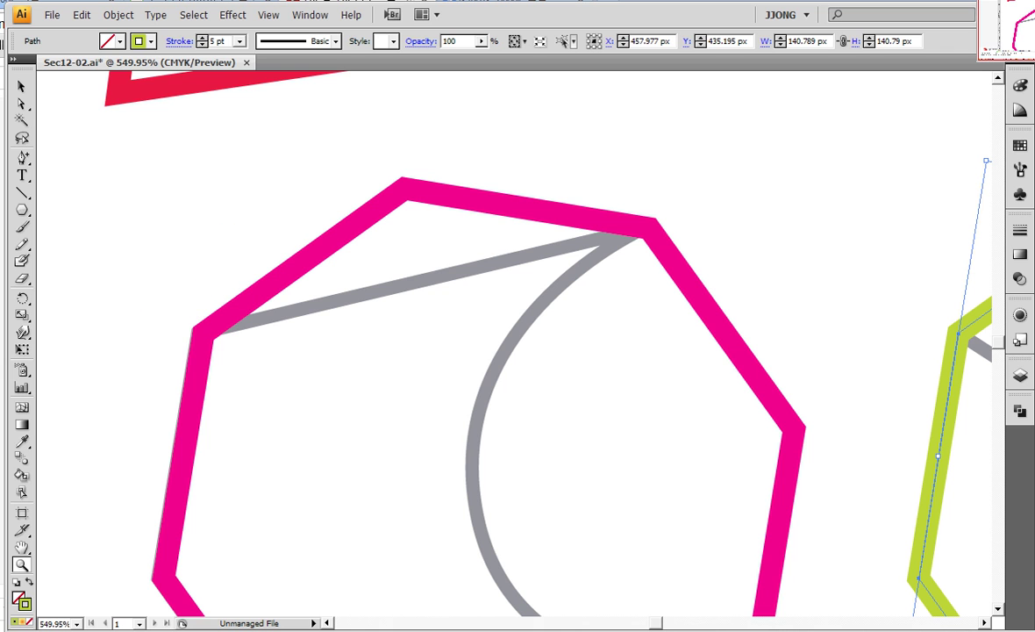
- Delete the magenta octagon's top anchor so its edge follows the slanted template line
{"action": "mouse_move", "coordinate": [200, 331]}
{"action": "left_mouse_down"}
{"action": "mouse_move", "coordinate": [566, 253]}
{"action": "mouse_move", "coordinate": [635, 226]}
{"action": "left_mouse_up"}
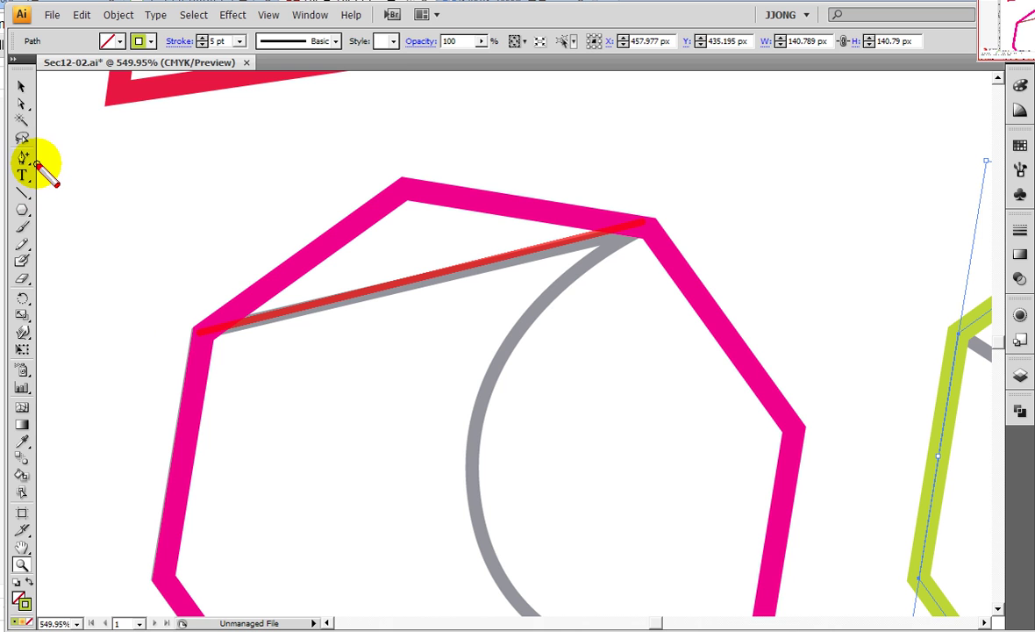
{"action": "key", "text": "Escape"}
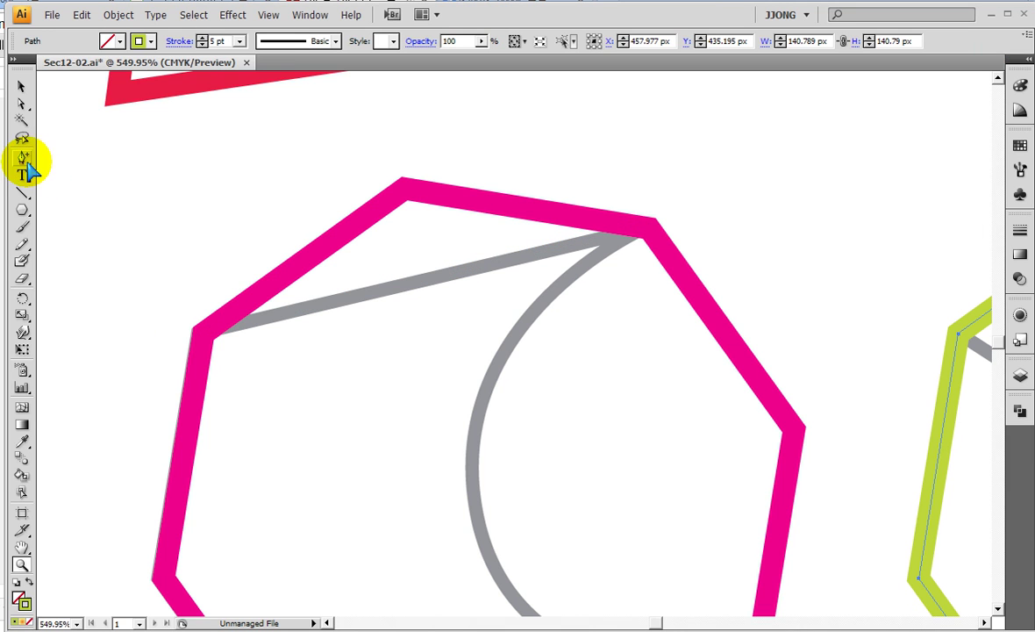
{"action": "left_click", "coordinate": [24, 161]}
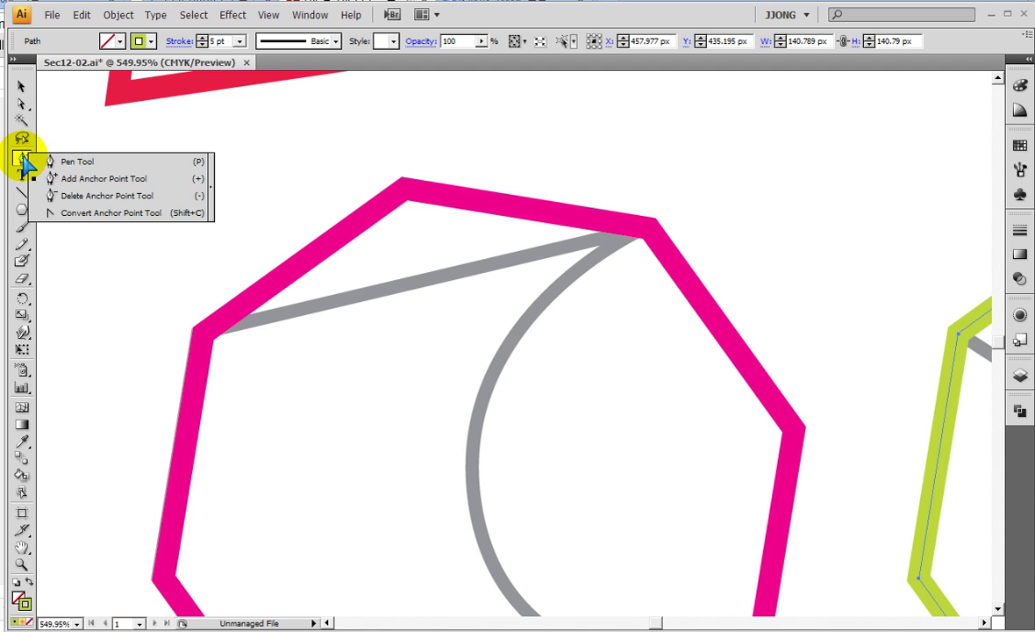
{"action": "left_click", "coordinate": [48, 195]}
{"action": "left_click", "coordinate": [406, 194]}
{"action": "left_click", "coordinate": [407, 193]}
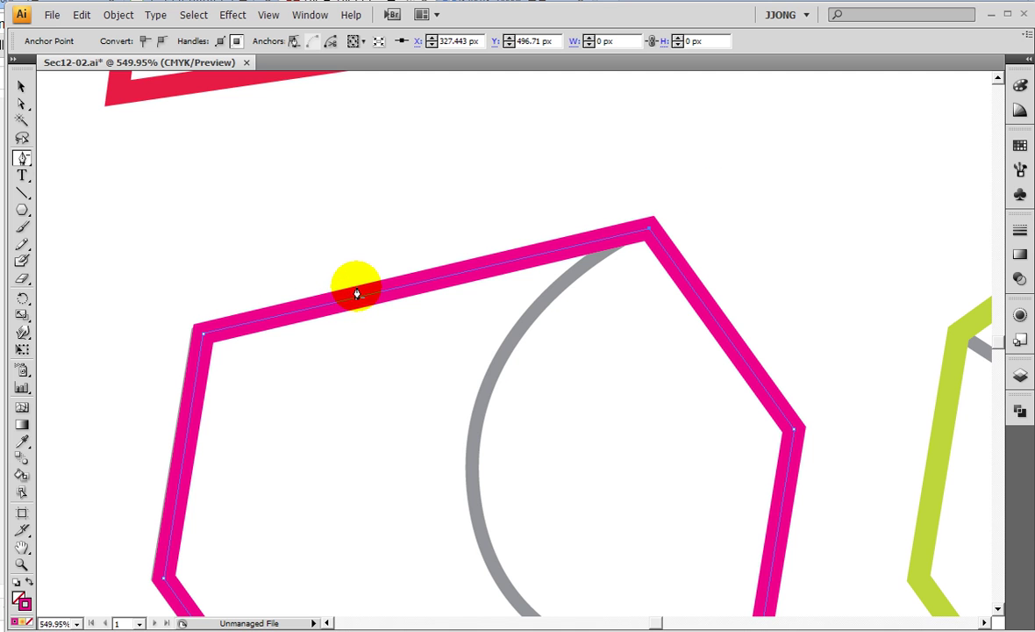
- Delete the magenta shape's bottom anchor so its lower edge runs along the grey diagonal
{"action": "scroll", "coordinate": [358, 322], "scroll_direction": "down", "scroll_amount": 2}
{"action": "scroll", "coordinate": [358, 324], "scroll_direction": "down", "scroll_amount": 3}
{"action": "scroll", "coordinate": [358, 324], "scroll_direction": "down", "scroll_amount": 2}
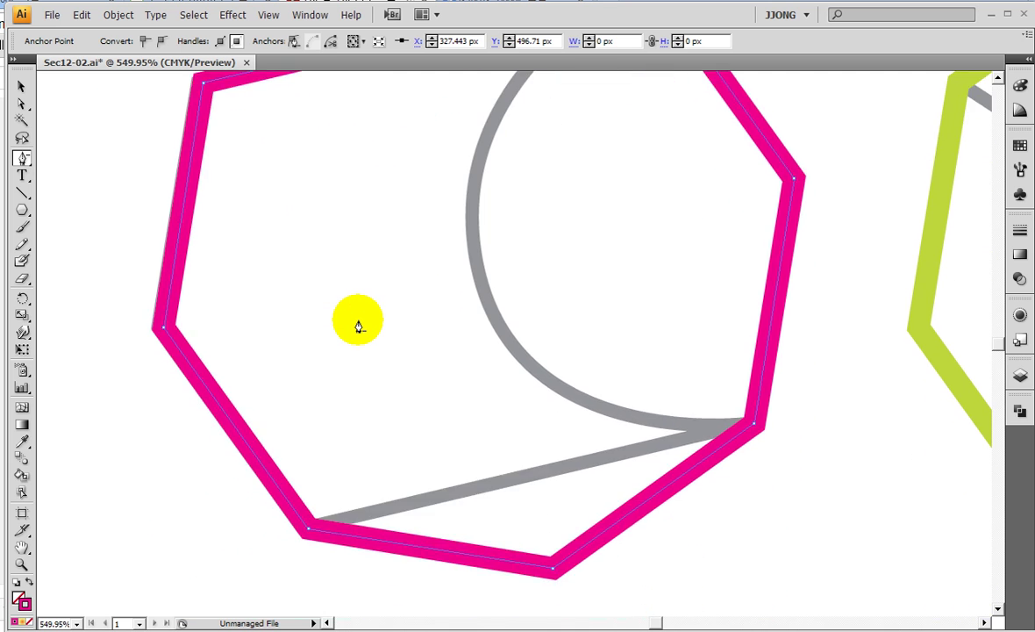
{"action": "scroll", "coordinate": [358, 325], "scroll_direction": "down", "scroll_amount": 2}
{"action": "scroll", "coordinate": [358, 325], "scroll_direction": "down", "scroll_amount": 1}
{"action": "left_click", "coordinate": [554, 459]}
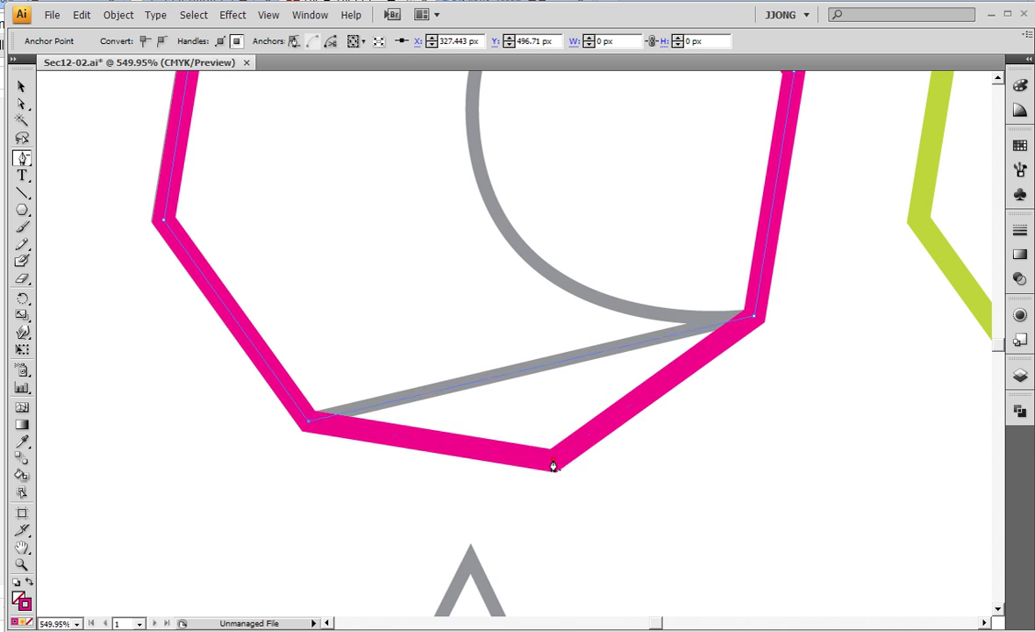
{"action": "left_click", "coordinate": [554, 465]}
- Scroll the view back up and bring up the selection tool options
{"action": "left_click", "coordinate": [306, 408]}
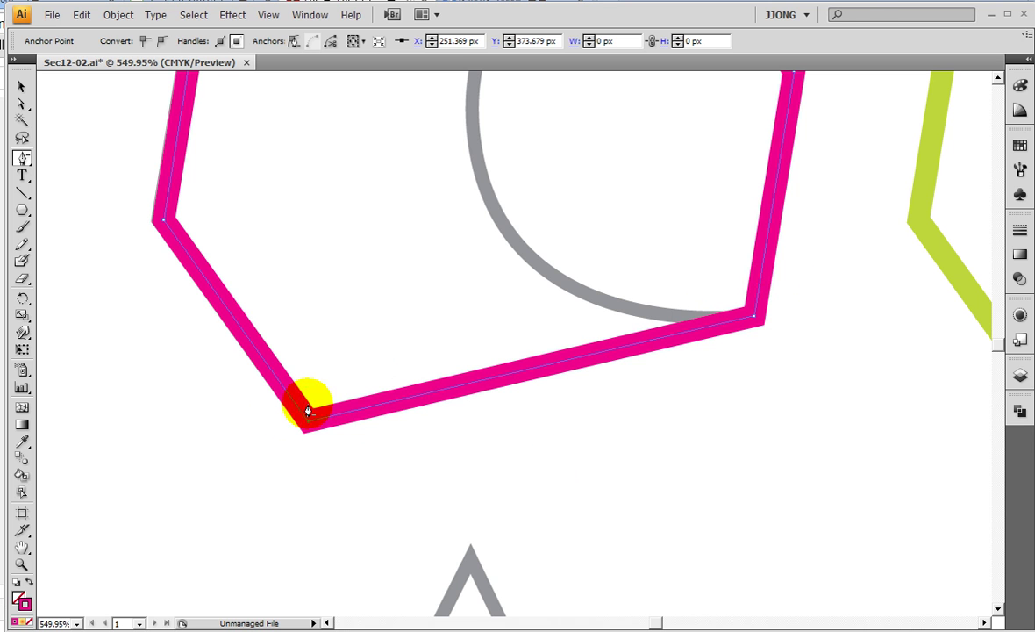
{"action": "left_click", "coordinate": [301, 405]}
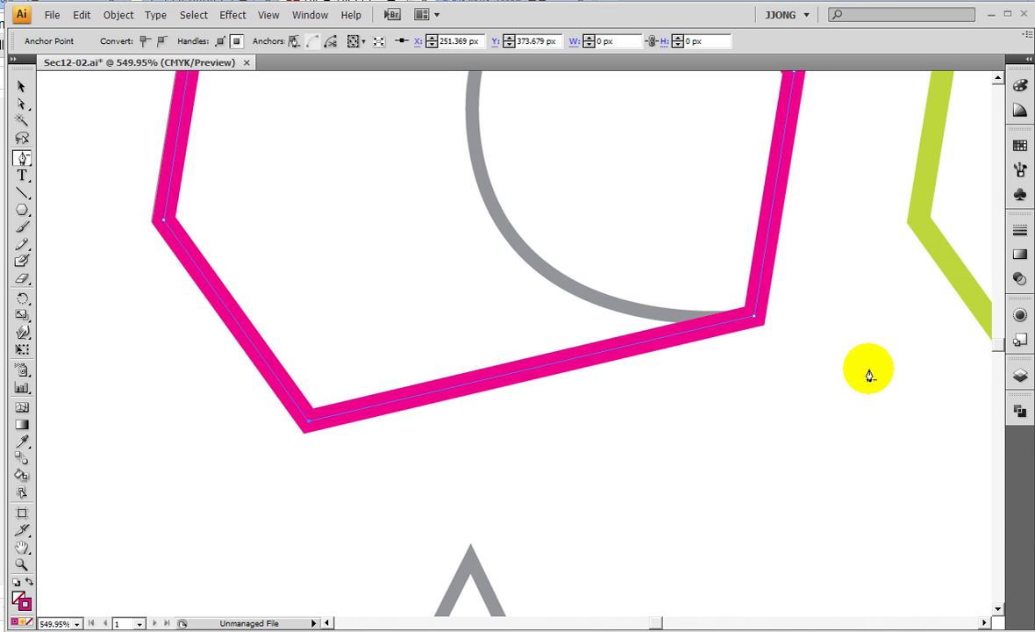
{"action": "scroll", "coordinate": [866, 373], "scroll_direction": "up", "scroll_amount": 3}
{"action": "left_click", "coordinate": [794, 233]}
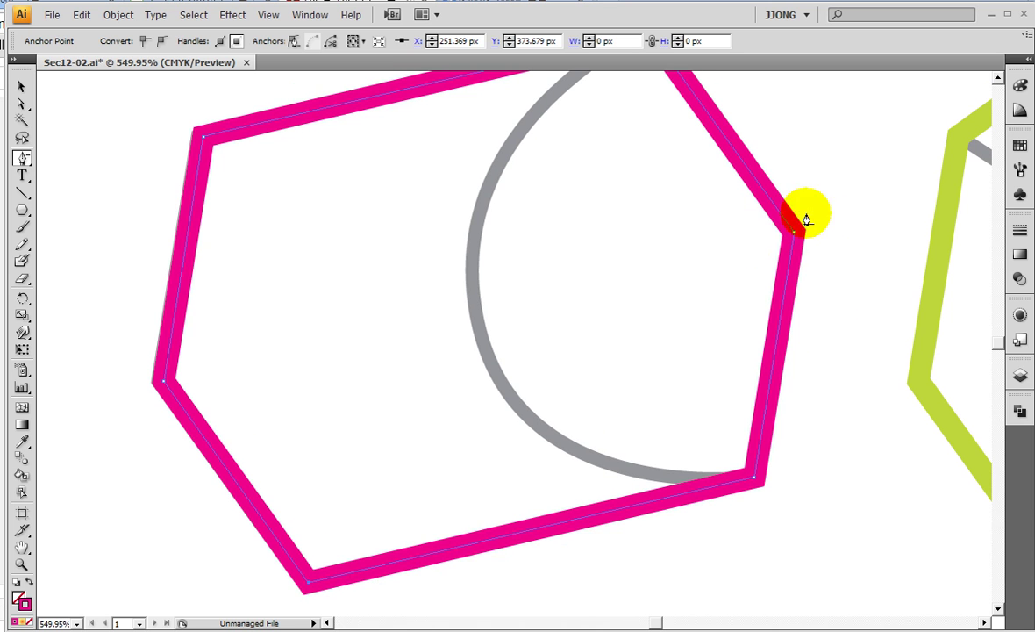
{"action": "scroll", "coordinate": [833, 277], "scroll_direction": "up", "scroll_amount": 1}
{"action": "scroll", "coordinate": [833, 277], "scroll_direction": "up", "scroll_amount": 1}
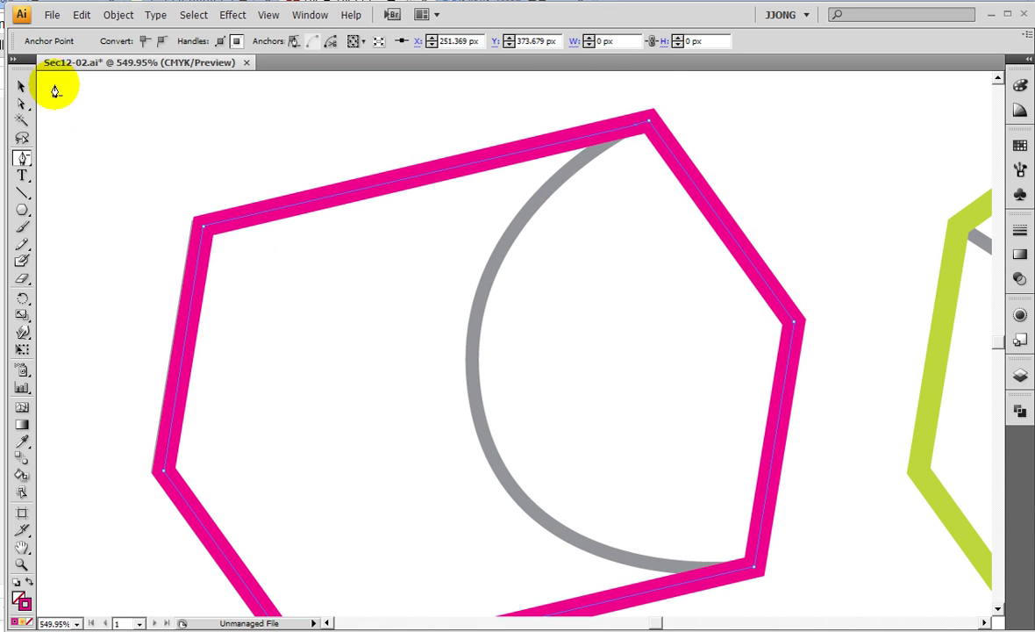
{"action": "left_click_drag", "start_coordinate": [19, 105], "coordinate": [85, 108]}
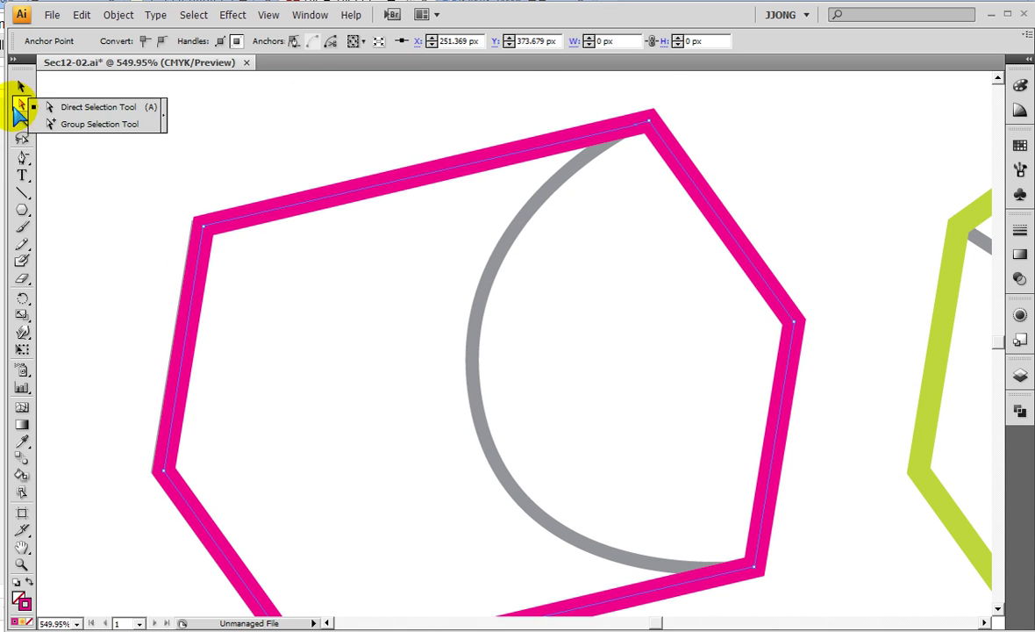
- Drag the magenta shape's right anchor inward onto the grey arc's midpoint, then switch to Outline view
{"action": "left_click", "coordinate": [85, 108]}
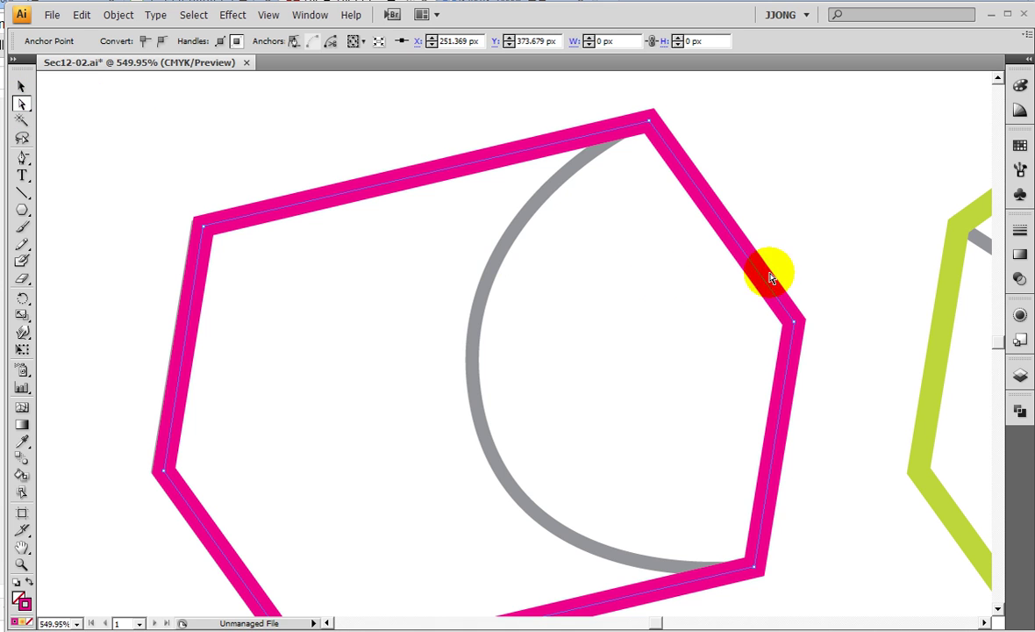
{"action": "left_click_drag", "start_coordinate": [794, 326], "coordinate": [478, 419]}
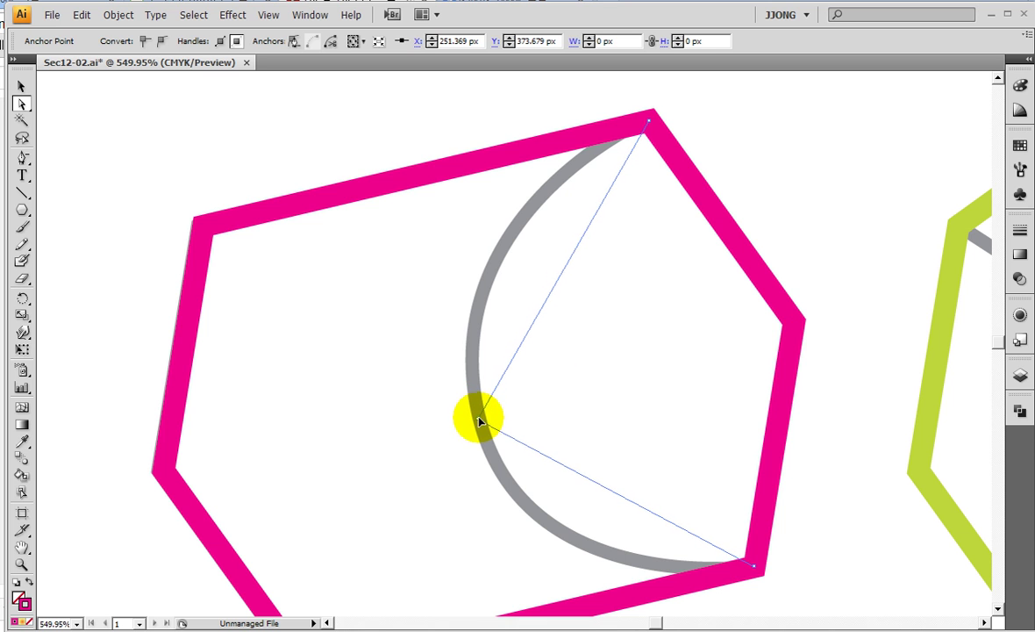
{"action": "left_click_drag", "start_coordinate": [478, 420], "coordinate": [478, 416]}
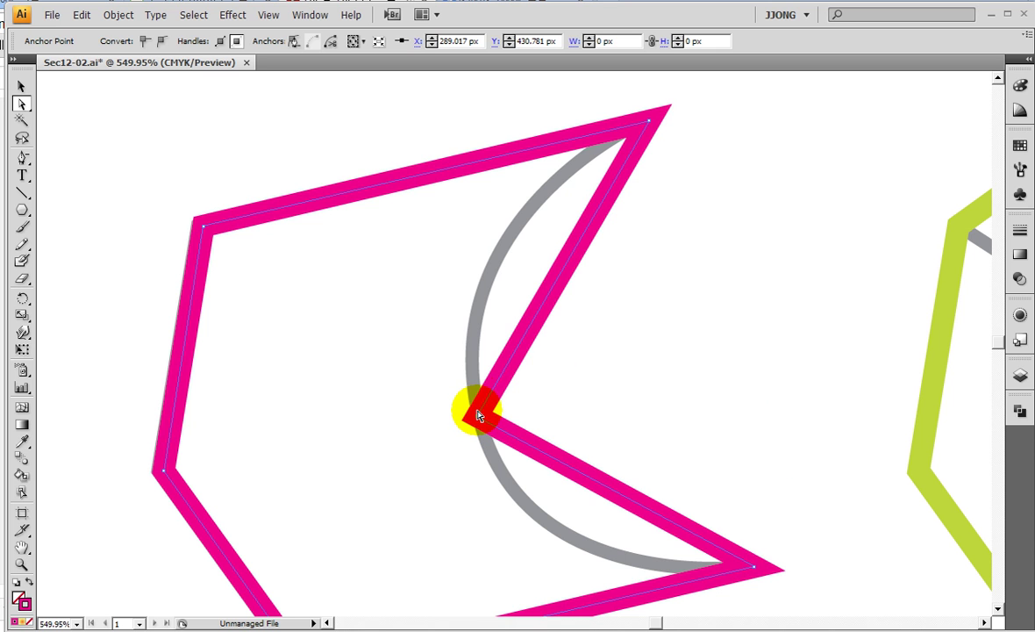
{"action": "scroll", "coordinate": [478, 414], "scroll_direction": "down", "scroll_amount": 2}
{"action": "scroll", "coordinate": [480, 410], "scroll_direction": "down", "scroll_amount": 1}
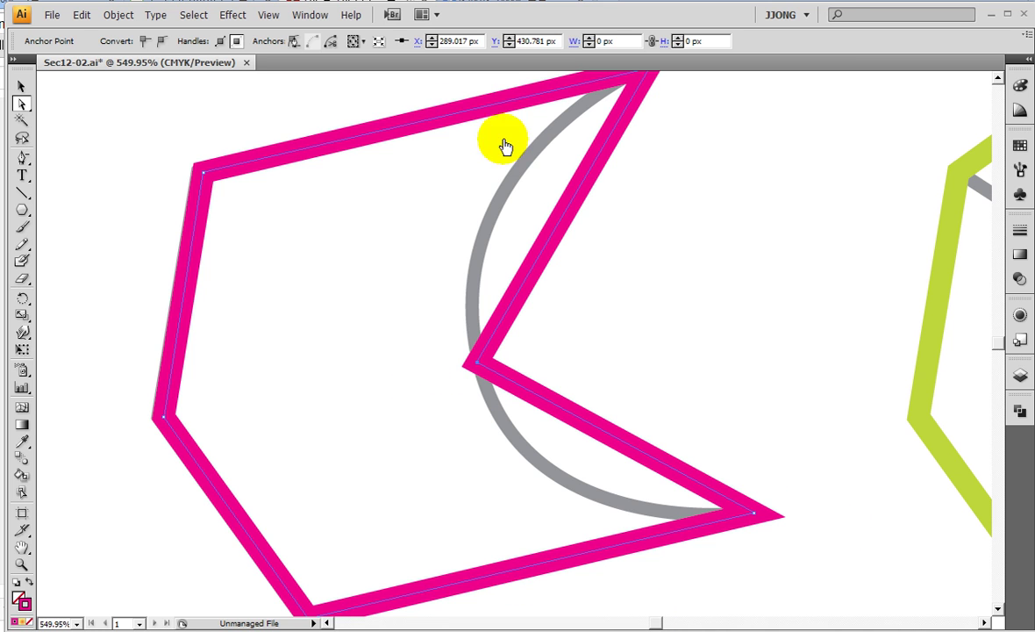
{"action": "left_click", "coordinate": [551, 167]}
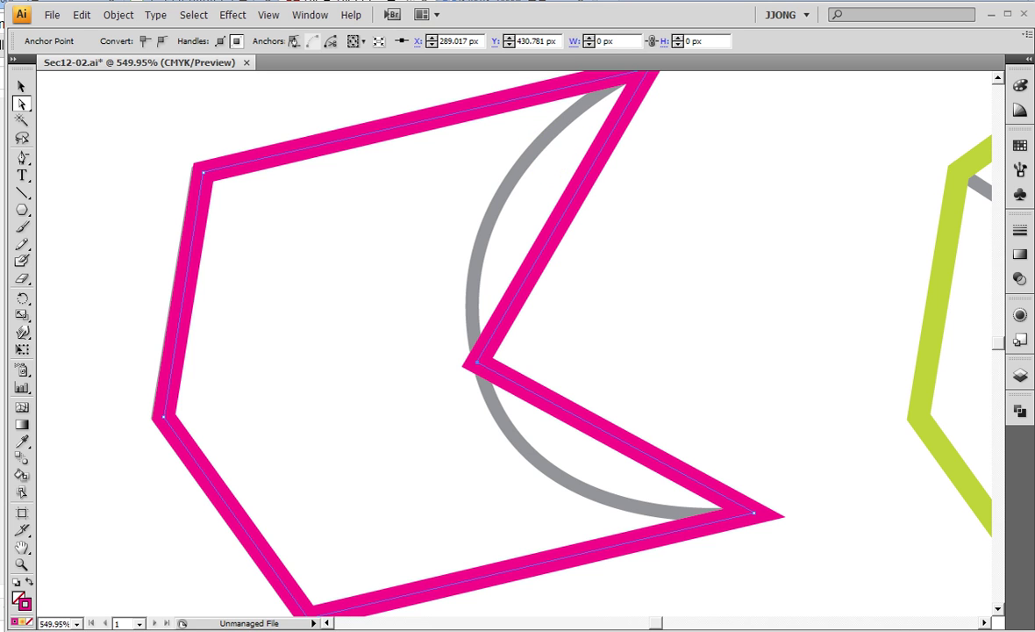
{"action": "key", "text": "ctrl+y"}
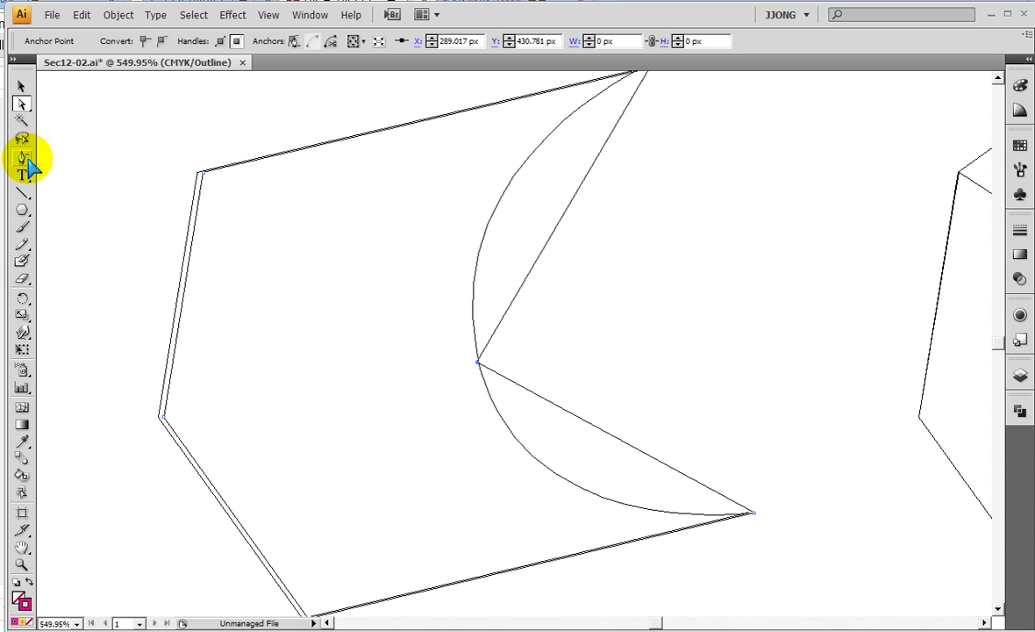
- Convert the magenta notch point to a smooth curve bowing along the grey arc, back in Preview
{"action": "left_click_drag", "start_coordinate": [26, 159], "coordinate": [71, 219]}
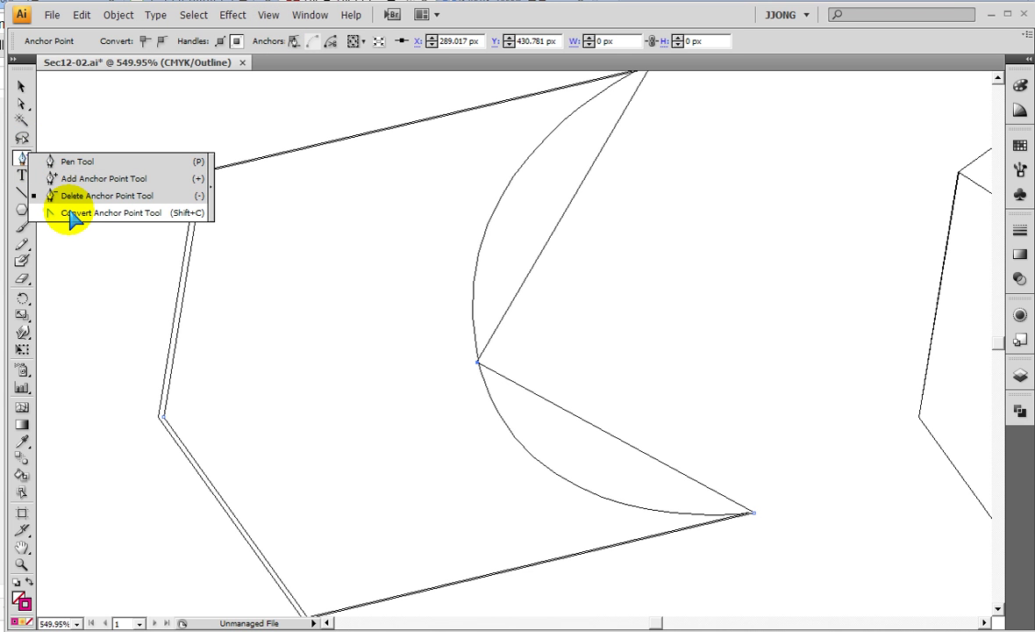
{"action": "left_click_drag", "start_coordinate": [71, 220], "coordinate": [76, 220]}
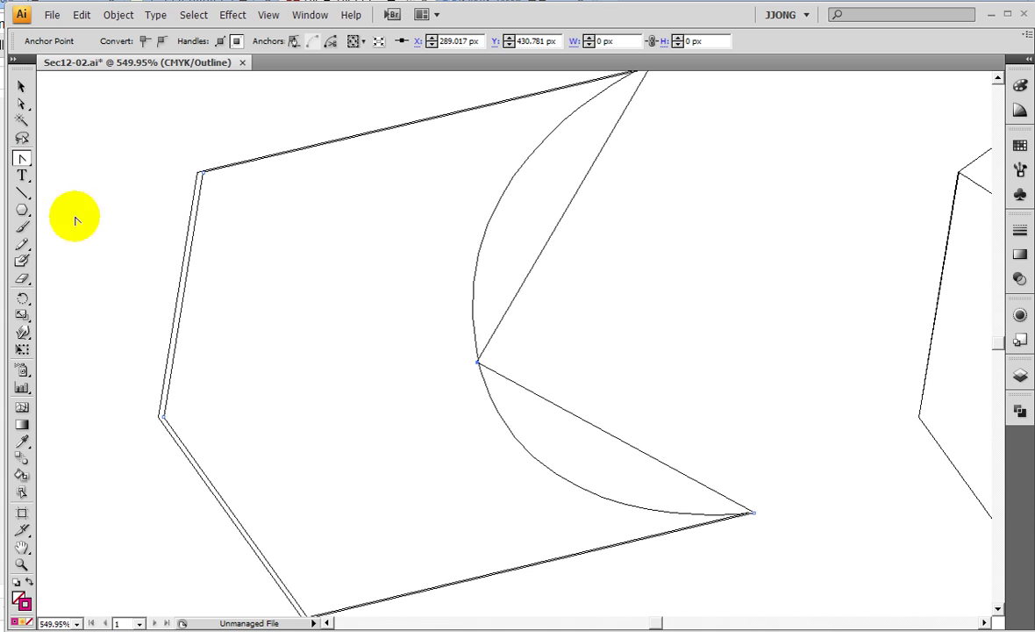
{"action": "left_click", "coordinate": [476, 362]}
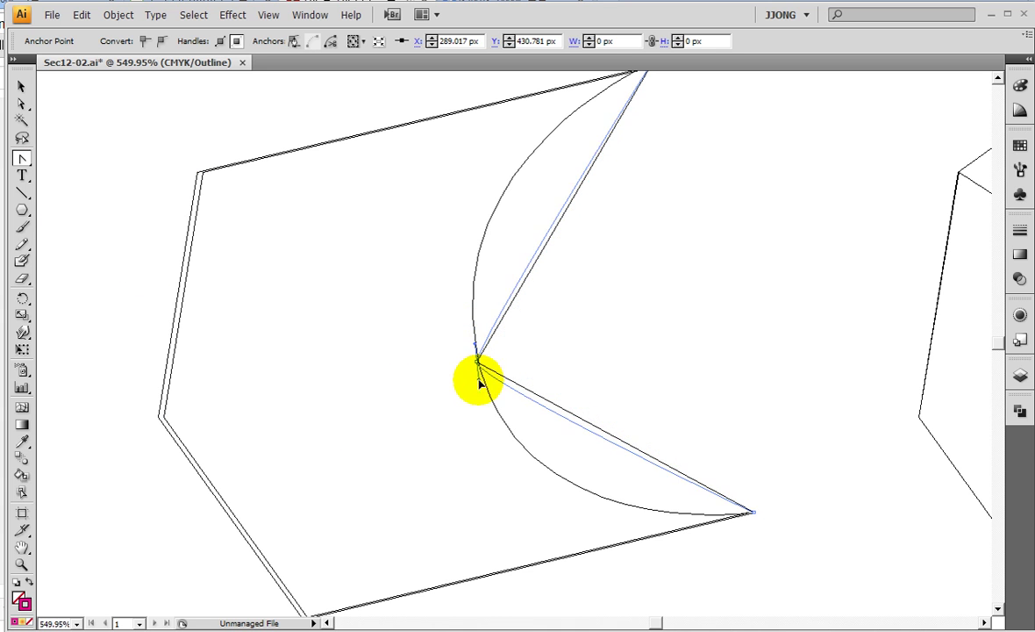
{"action": "left_click_drag", "start_coordinate": [477, 362], "coordinate": [519, 488]}
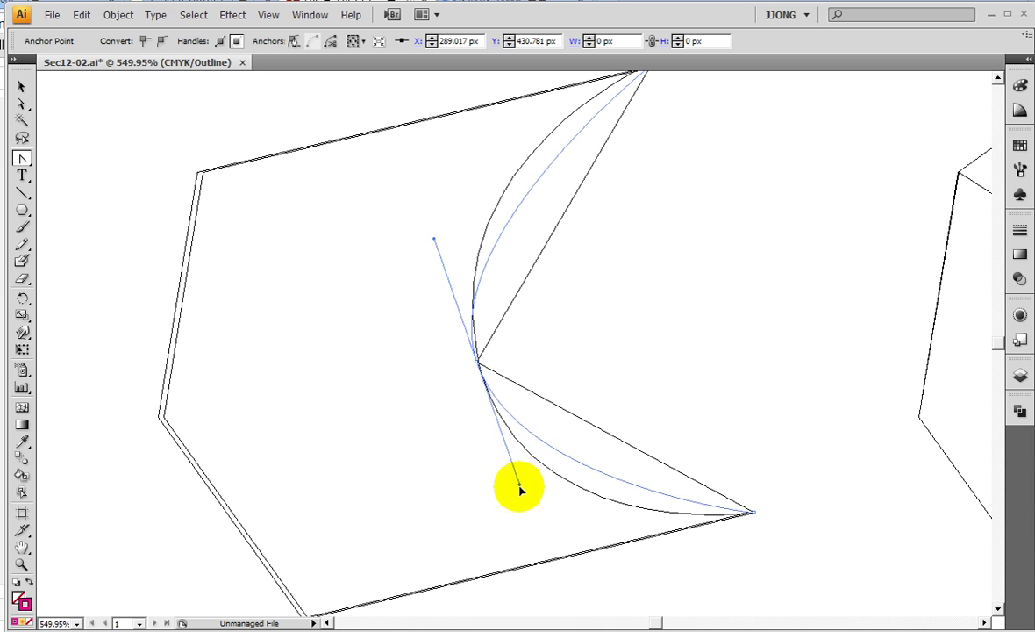
{"action": "left_click_drag", "start_coordinate": [519, 488], "coordinate": [529, 543]}
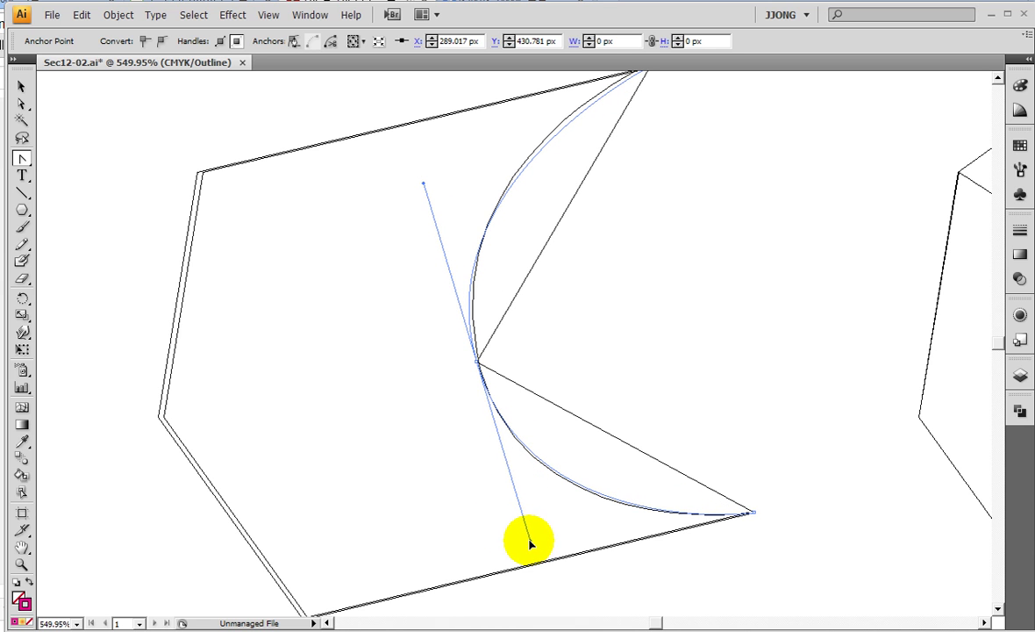
{"action": "left_click_drag", "start_coordinate": [529, 543], "coordinate": [536, 552]}
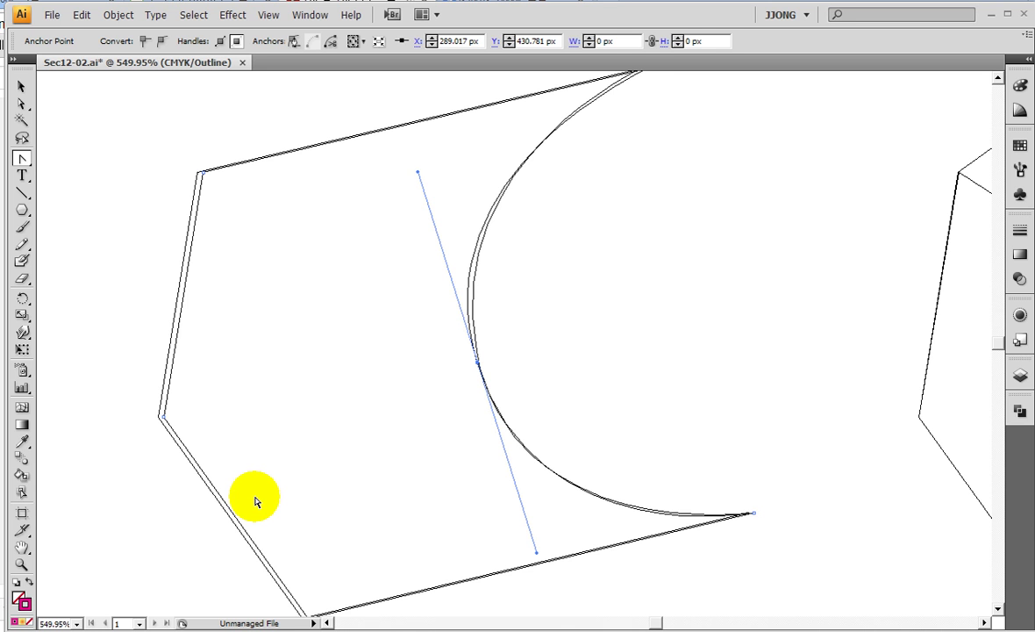
{"action": "key", "text": "ctrl+y"}
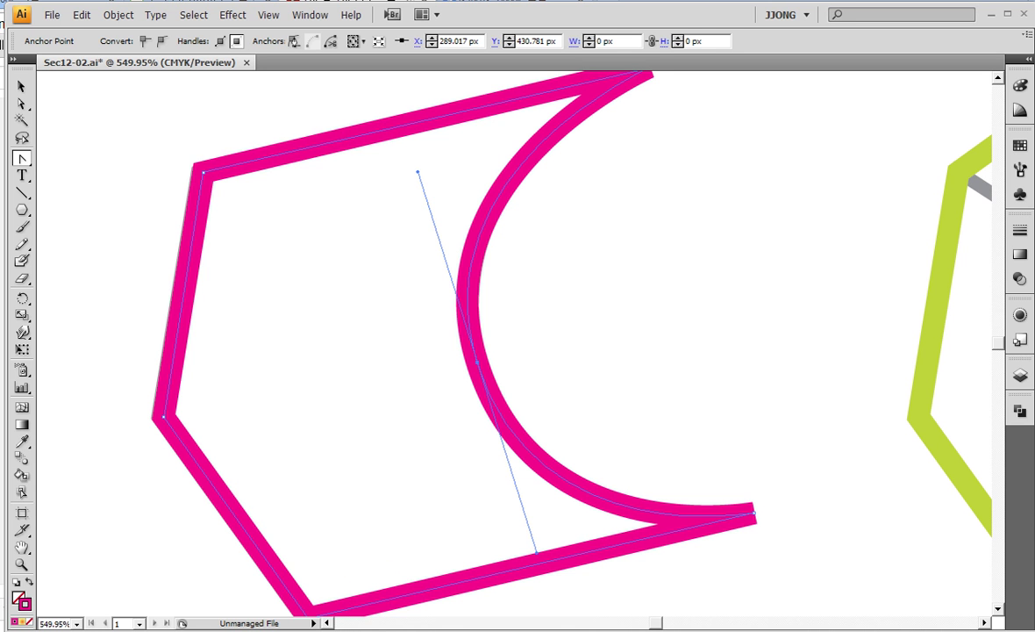
{"action": "left_click_drag", "start_coordinate": [656, 623], "coordinate": [684, 623]}
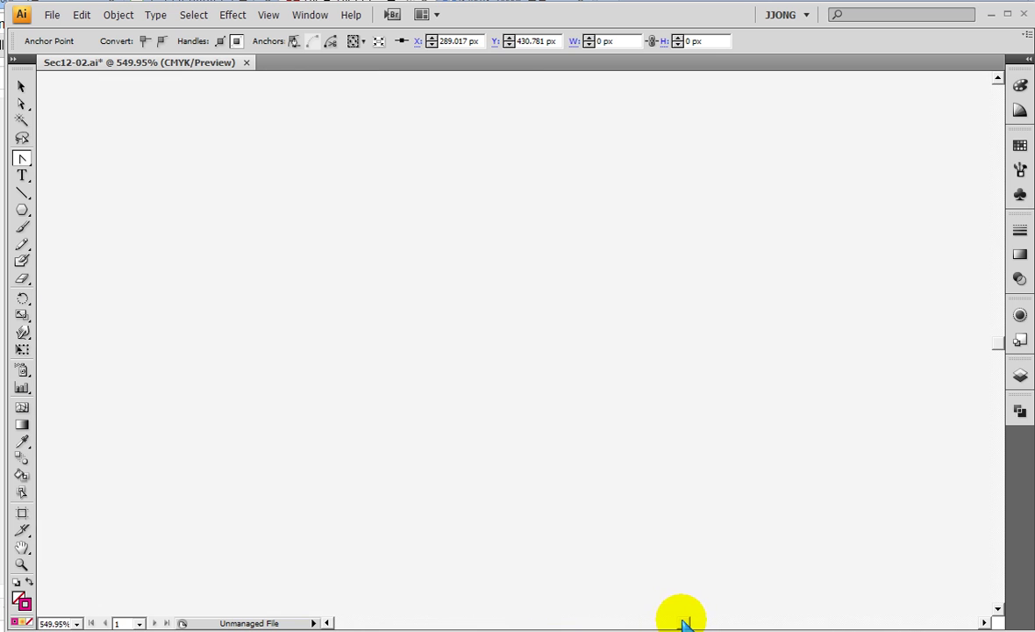
{"action": "double_click", "coordinate": [21, 564]}
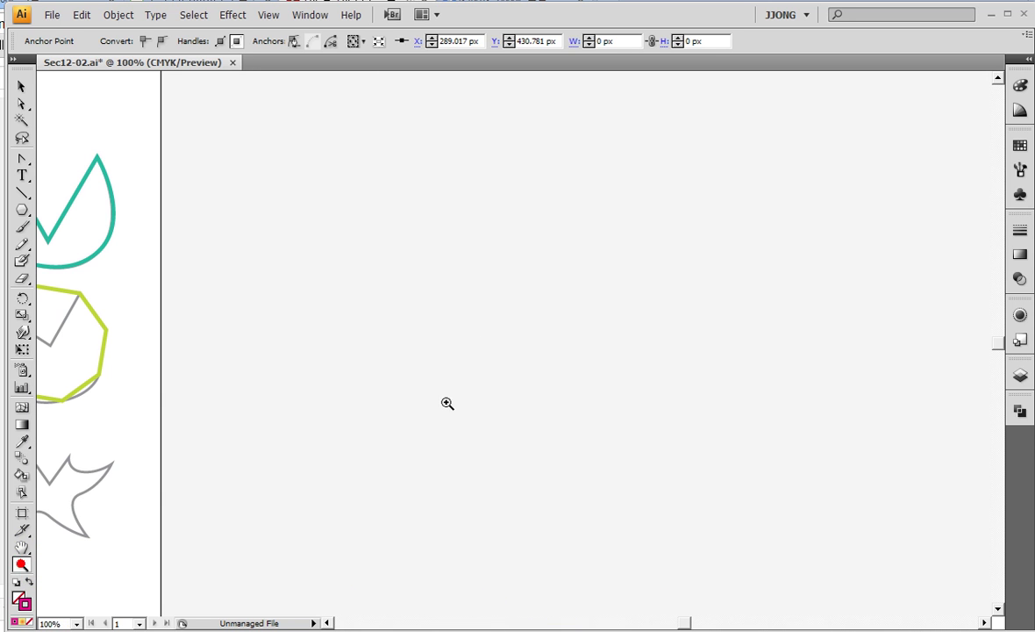
{"action": "double_click", "coordinate": [22, 564]}
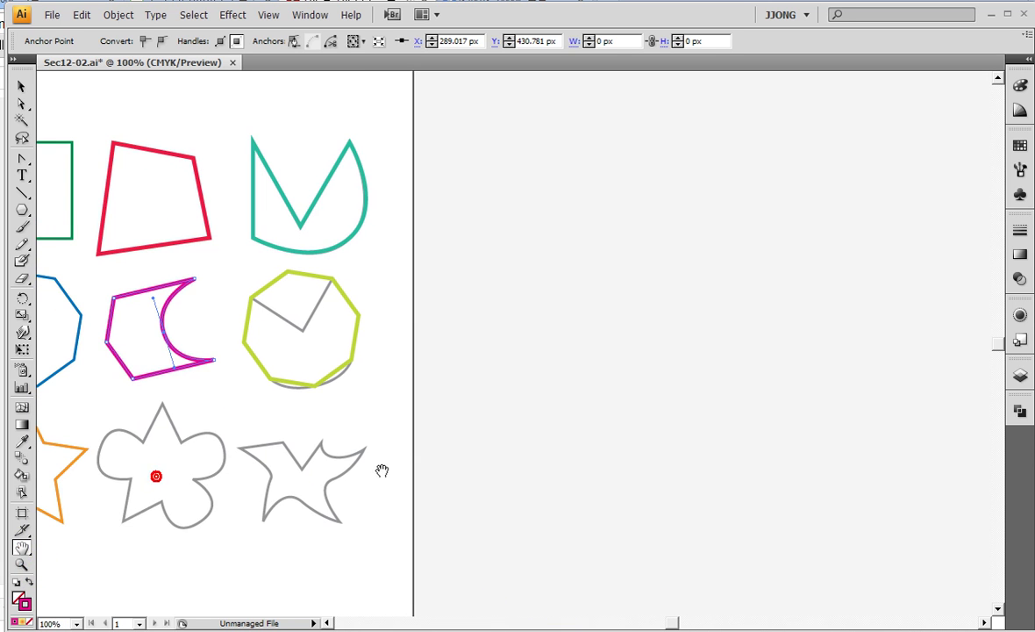
{"action": "left_click_drag", "start_coordinate": [214, 257], "coordinate": [386, 393]}
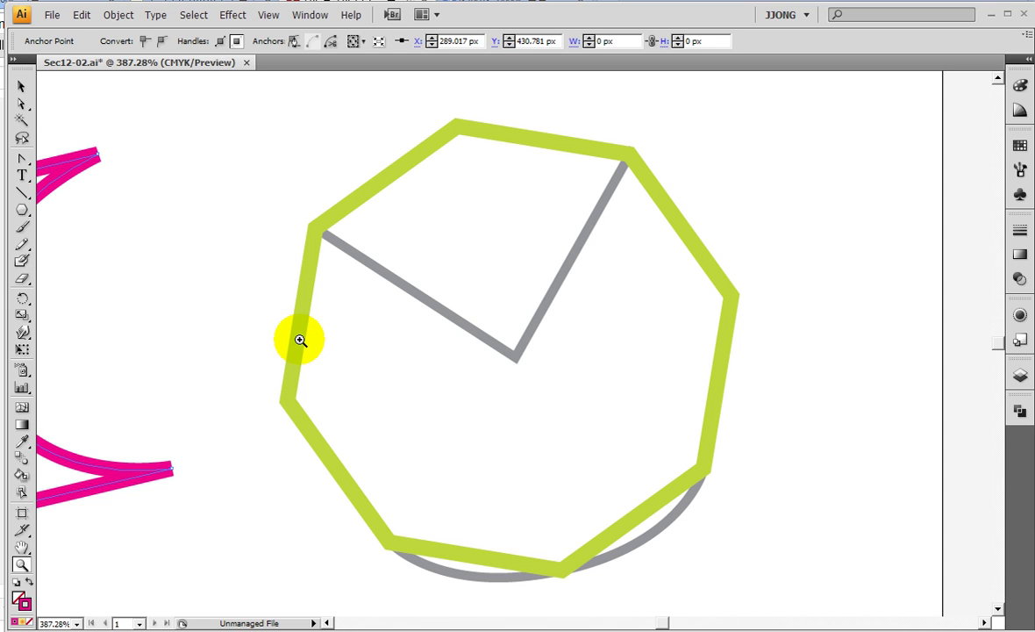
- In Outline view, drag the lime octagon's top anchor down into the template's V notch
{"action": "left_click", "coordinate": [65, 462]}
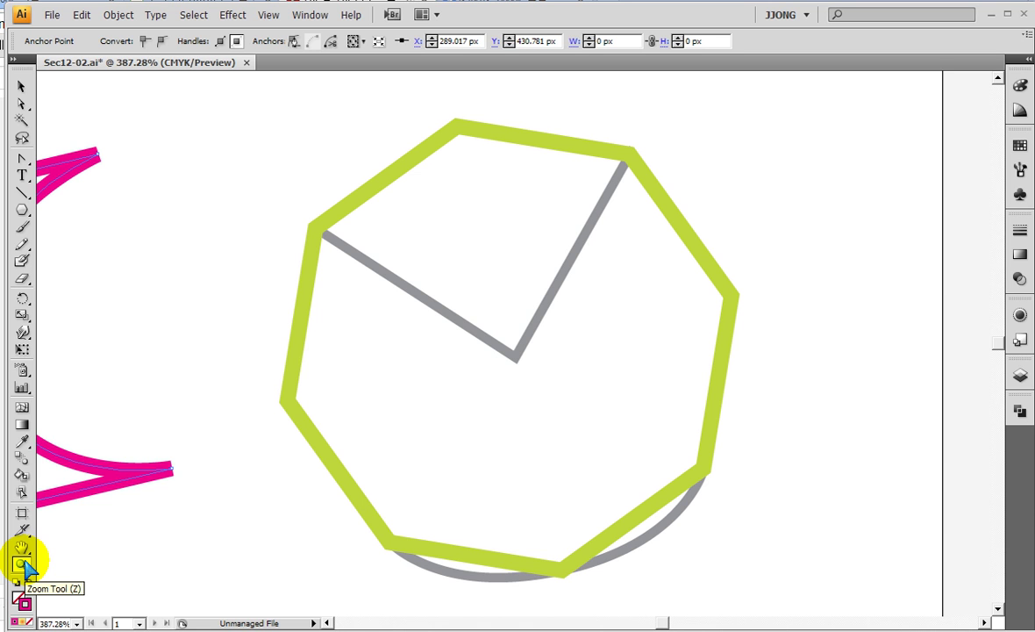
{"action": "left_click", "coordinate": [21, 564]}
{"action": "key", "text": "ctrl+y"}
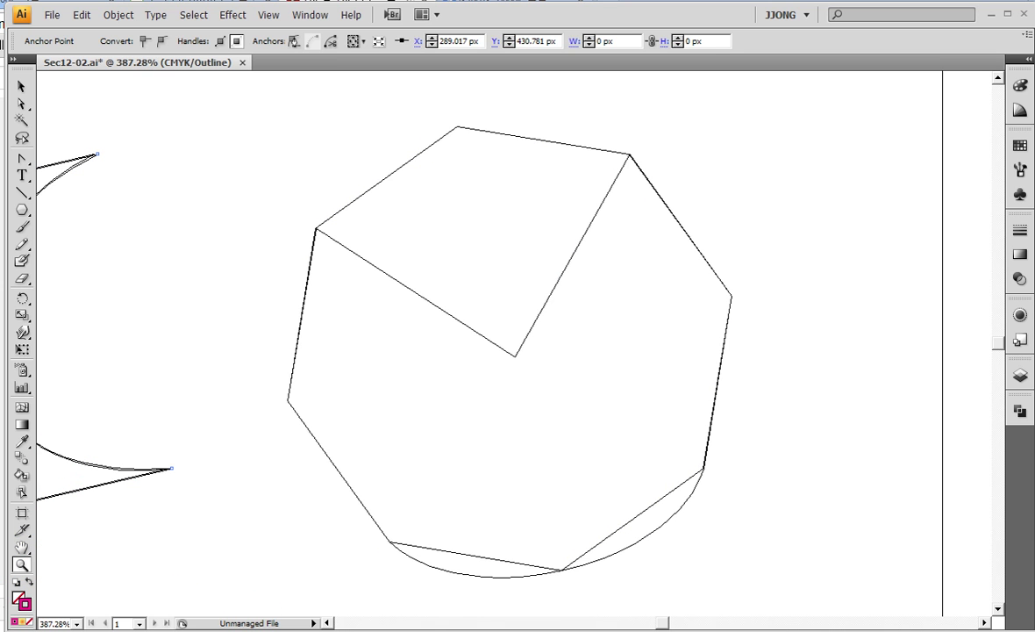
{"action": "left_click", "coordinate": [22, 105]}
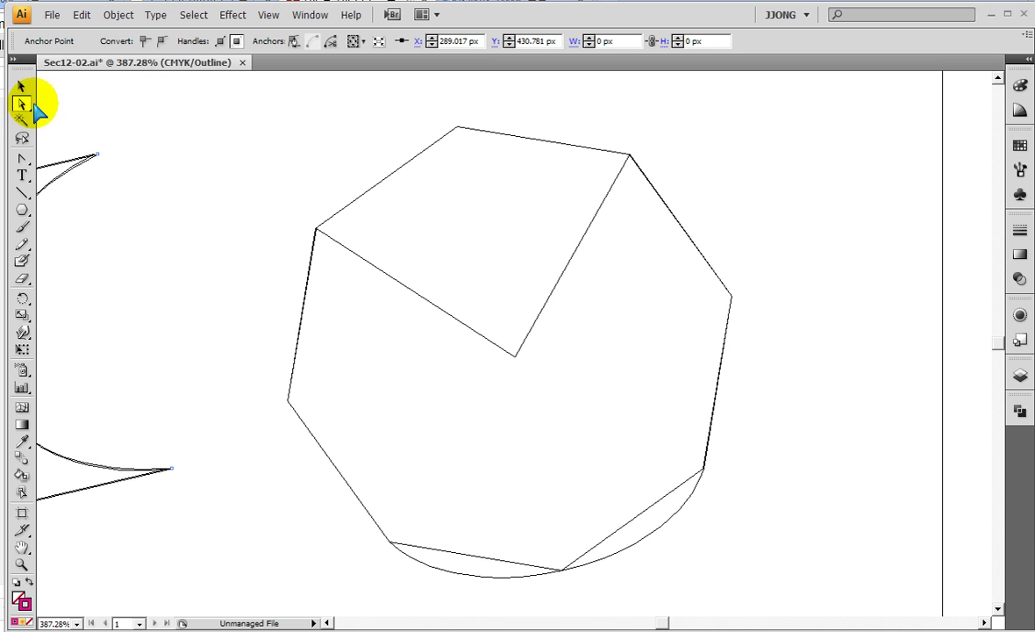
{"action": "mouse_move", "coordinate": [457, 130]}
{"action": "left_mouse_down"}
{"action": "mouse_move", "coordinate": [497, 216]}
{"action": "mouse_move", "coordinate": [504, 274]}
{"action": "mouse_move", "coordinate": [476, 201]}
{"action": "mouse_move", "coordinate": [499, 234]}
{"action": "mouse_move", "coordinate": [517, 351]}
{"action": "mouse_move", "coordinate": [481, 208]}
{"action": "mouse_move", "coordinate": [515, 356]}
{"action": "left_mouse_up"}
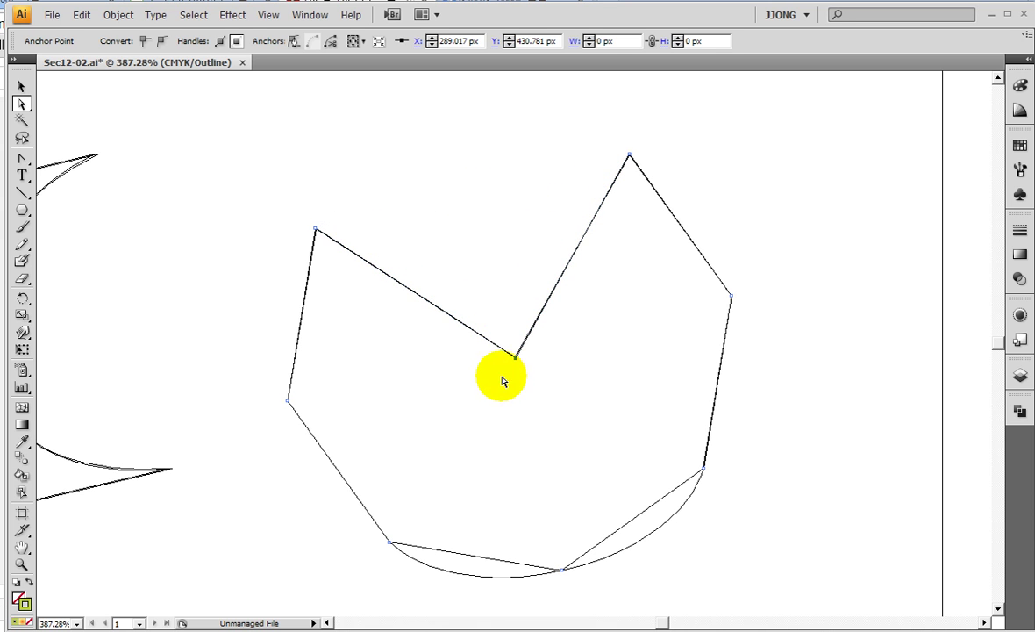
- Curve the lime octagon's bottom anchor along the template's rounded base, then zoom to fit the artboard
{"action": "scroll", "coordinate": [474, 425], "scroll_direction": "down", "scroll_amount": 3}
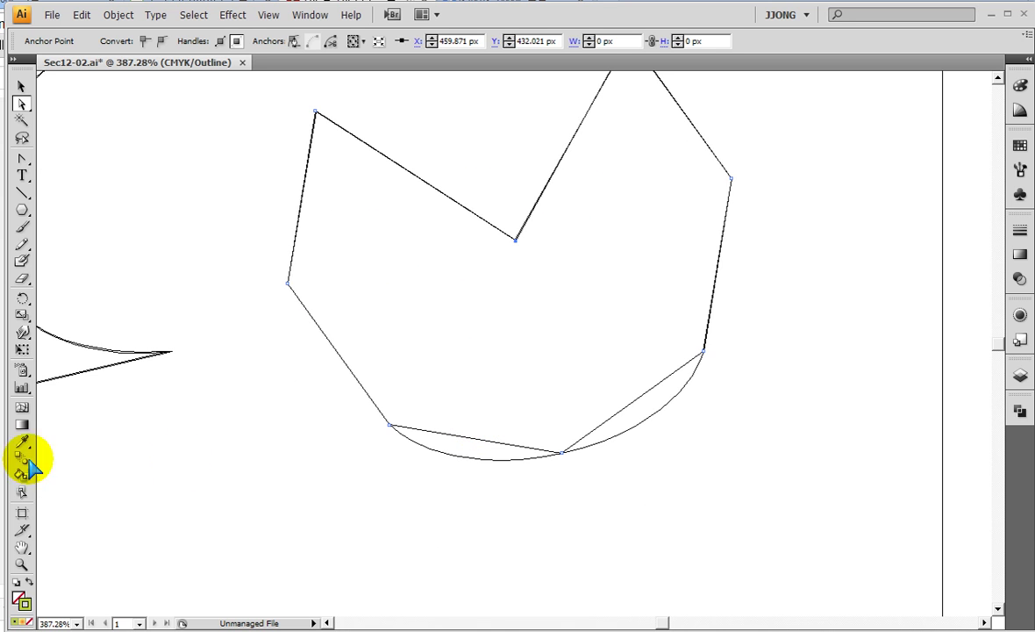
{"action": "left_click", "coordinate": [22, 565]}
{"action": "left_click_drag", "start_coordinate": [335, 318], "coordinate": [711, 455]}
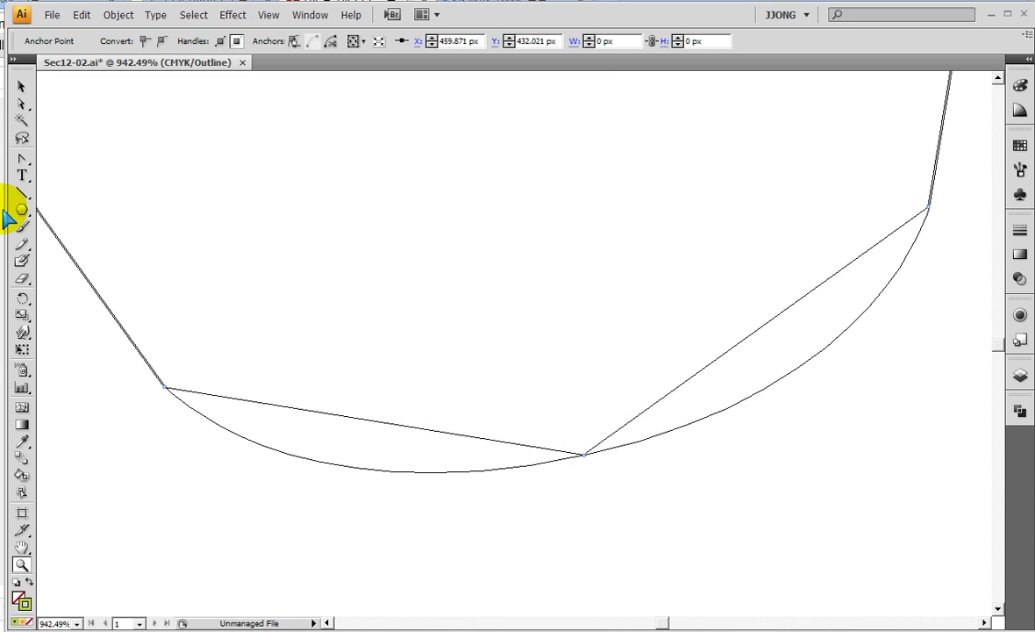
{"action": "left_click", "coordinate": [22, 162]}
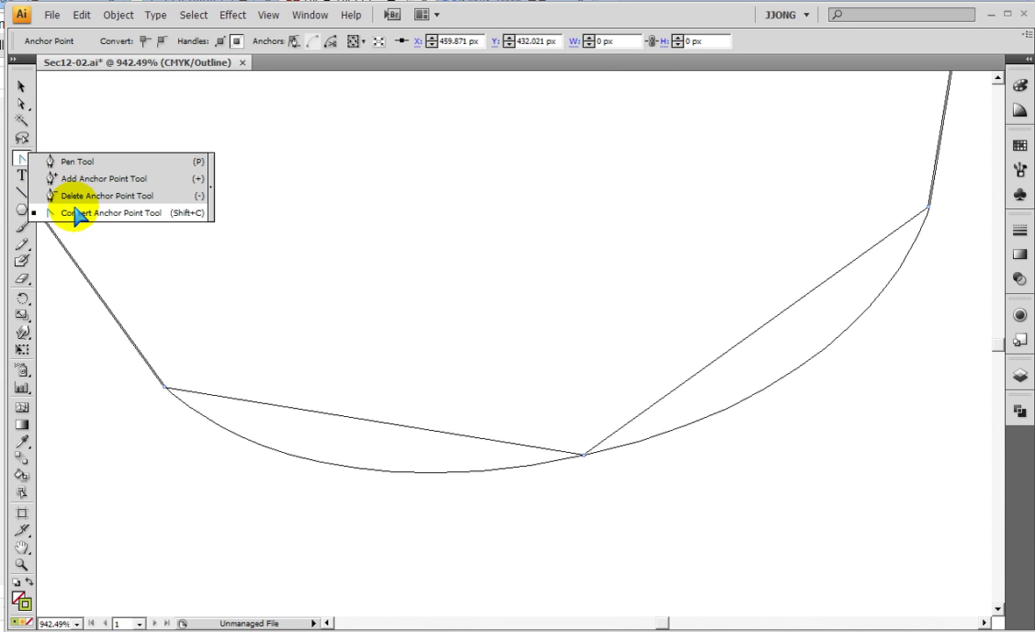
{"action": "left_click_drag", "start_coordinate": [22, 162], "coordinate": [79, 210]}
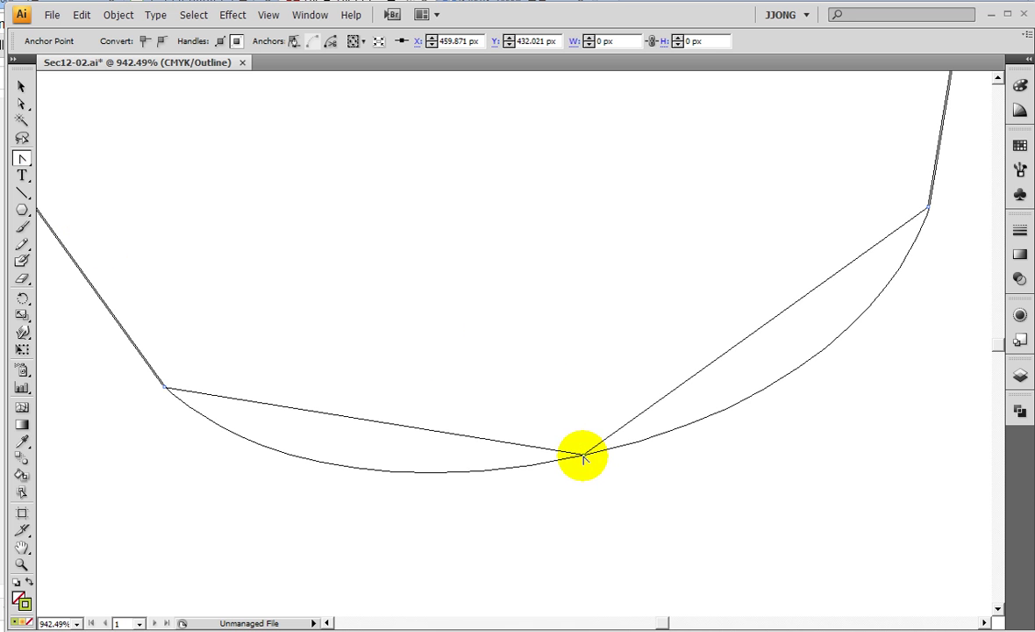
{"action": "mouse_move", "coordinate": [583, 456]}
{"action": "left_mouse_down"}
{"action": "mouse_move", "coordinate": [331, 497]}
{"action": "mouse_move", "coordinate": [325, 518]}
{"action": "mouse_move", "coordinate": [288, 515]}
{"action": "left_mouse_up"}
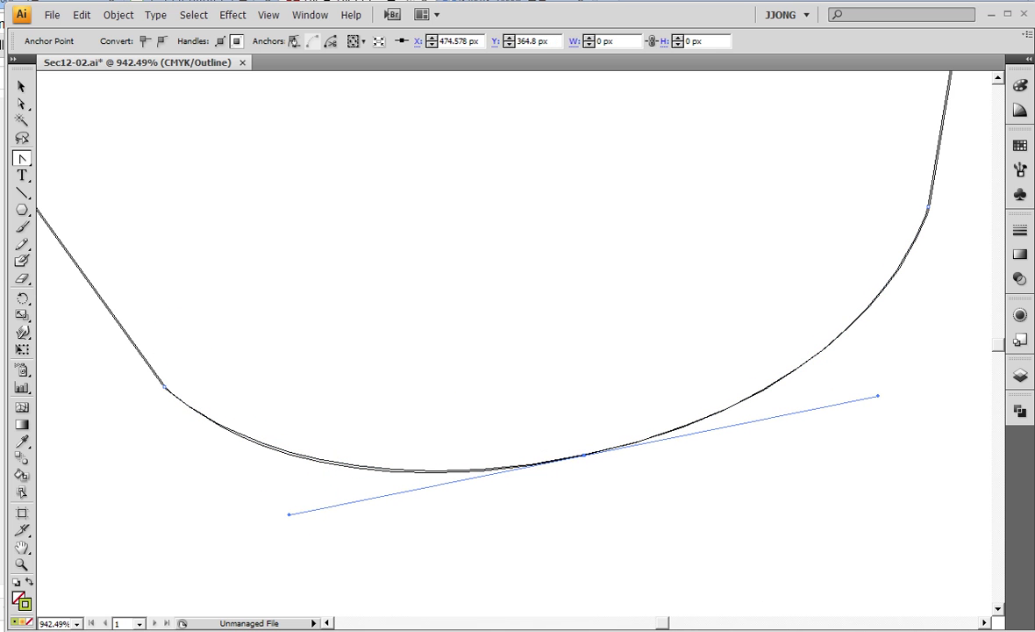
{"action": "left_click_drag", "start_coordinate": [583, 455], "coordinate": [295, 516]}
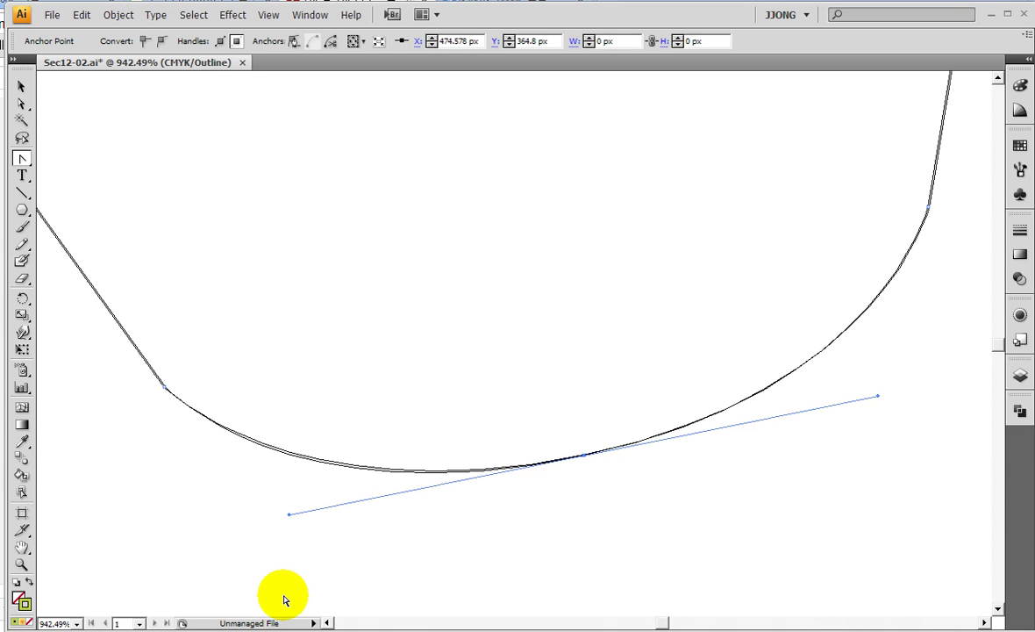
{"action": "key", "text": "ctrl+1"}
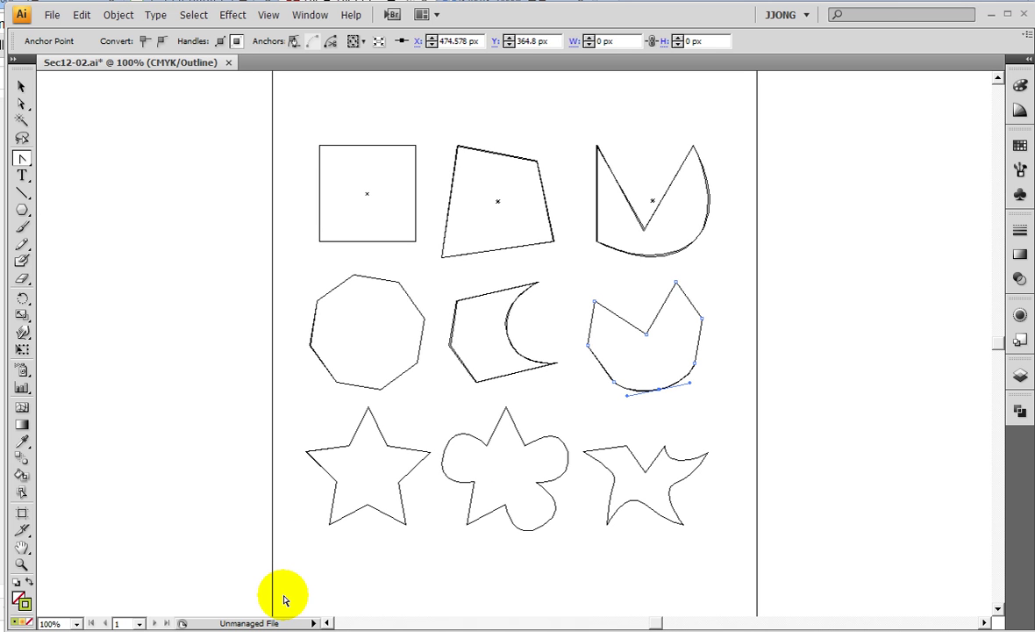
- Back in Preview, copy the orange star onto the flower template and make its outline magenta
{"action": "key", "text": "ctrl+y"}
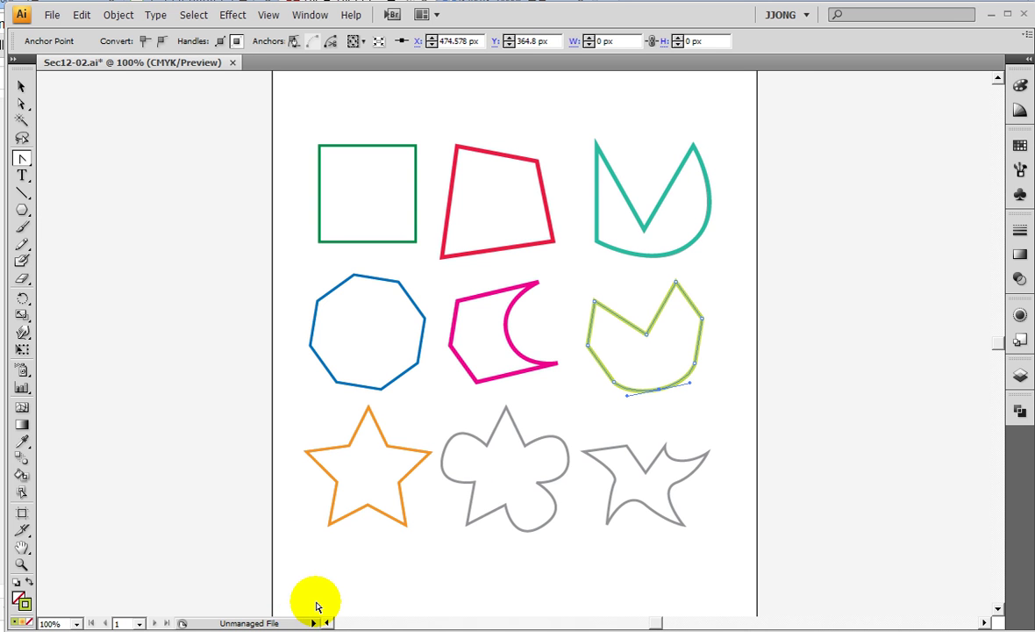
{"action": "key", "text": "ctrl+plus"}
{"action": "key", "text": "ctrl+plus"}
{"action": "key", "text": "ctrl+plus"}
{"action": "key", "text": "ctrl+plus"}
{"action": "mouse_move", "coordinate": [734, 366]}
{"action": "left_mouse_down"}
{"action": "mouse_move", "coordinate": [300, 365]}
{"action": "mouse_move", "coordinate": [836, 282]}
{"action": "left_mouse_up"}
{"action": "left_click_drag", "start_coordinate": [565, 354], "coordinate": [790, 238]}
{"action": "mouse_move", "coordinate": [565, 541]}
{"action": "left_mouse_down"}
{"action": "mouse_move", "coordinate": [688, 374]}
{"action": "mouse_move", "coordinate": [610, 261]}
{"action": "mouse_move", "coordinate": [577, 302]}
{"action": "left_mouse_up"}
{"action": "key", "text": "ctrl+minus"}
{"action": "key", "text": "ctrl+minus"}
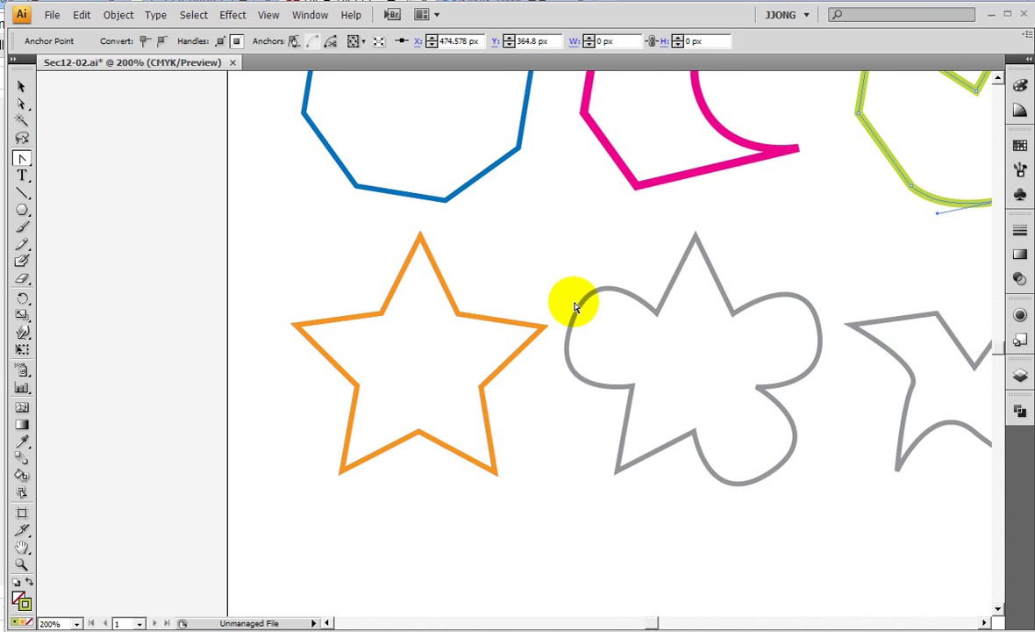
{"action": "left_click", "coordinate": [21, 86]}
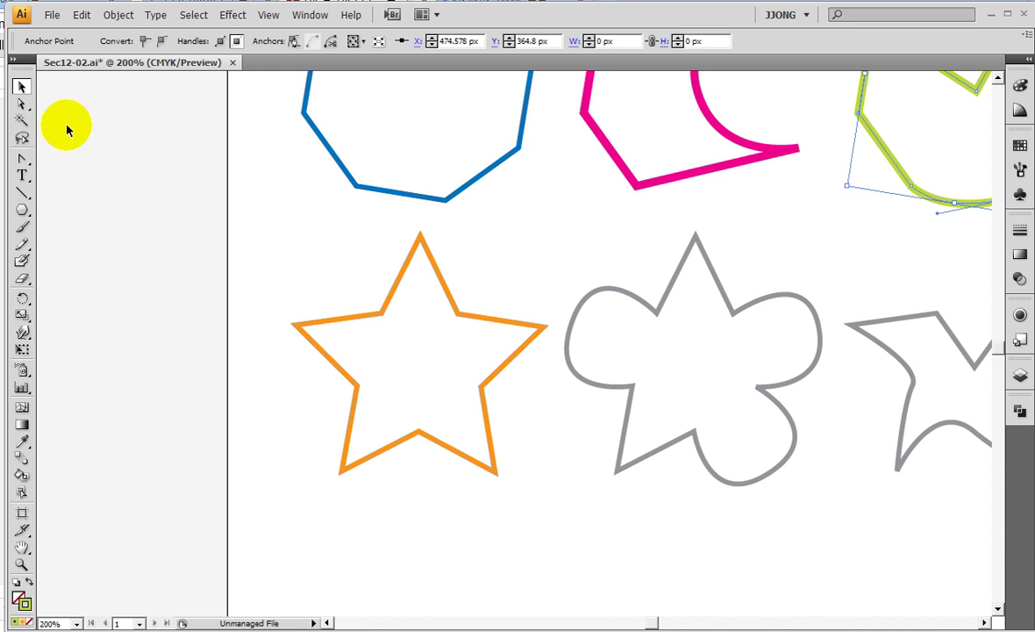
{"action": "mouse_move", "coordinate": [349, 291]}
{"action": "left_mouse_down"}
{"action": "mouse_move", "coordinate": [370, 320]}
{"action": "mouse_move", "coordinate": [659, 316]}
{"action": "left_mouse_up"}
{"action": "left_click_drag", "start_coordinate": [806, 376], "coordinate": [545, 381]}
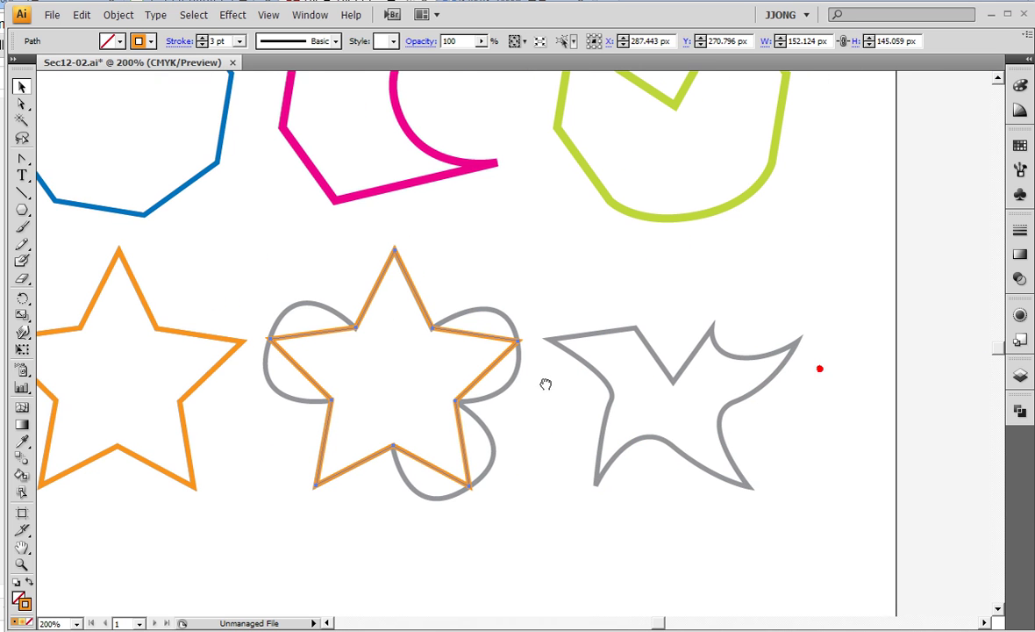
{"action": "left_click", "coordinate": [1020, 145]}
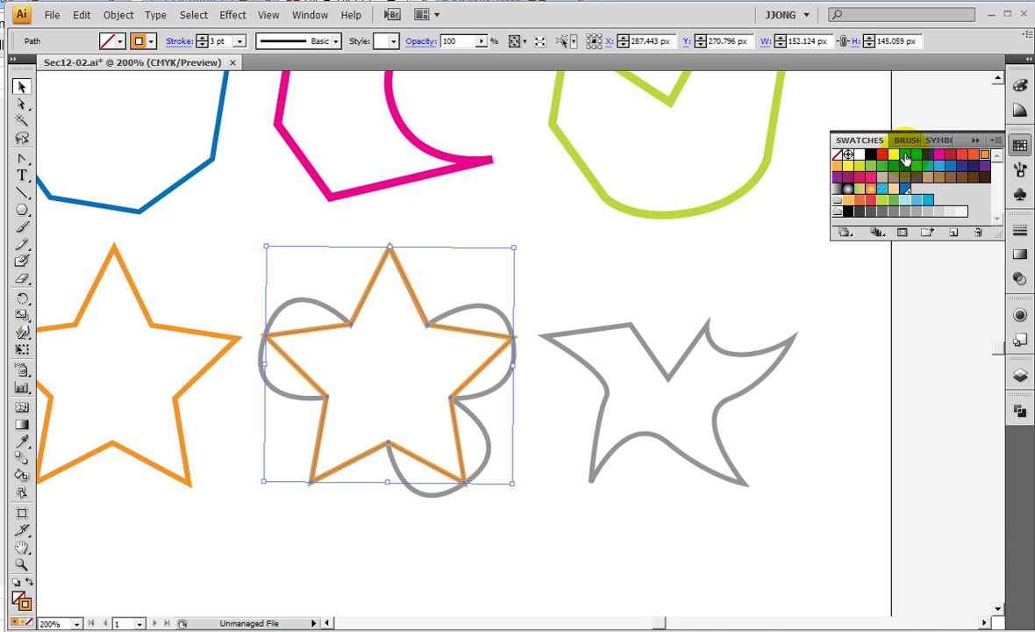
{"action": "left_click", "coordinate": [939, 155]}
- Copy the magenta star onto the bird template and give the new copy a cyan outline
{"action": "left_click_drag", "start_coordinate": [648, 264], "coordinate": [487, 264]}
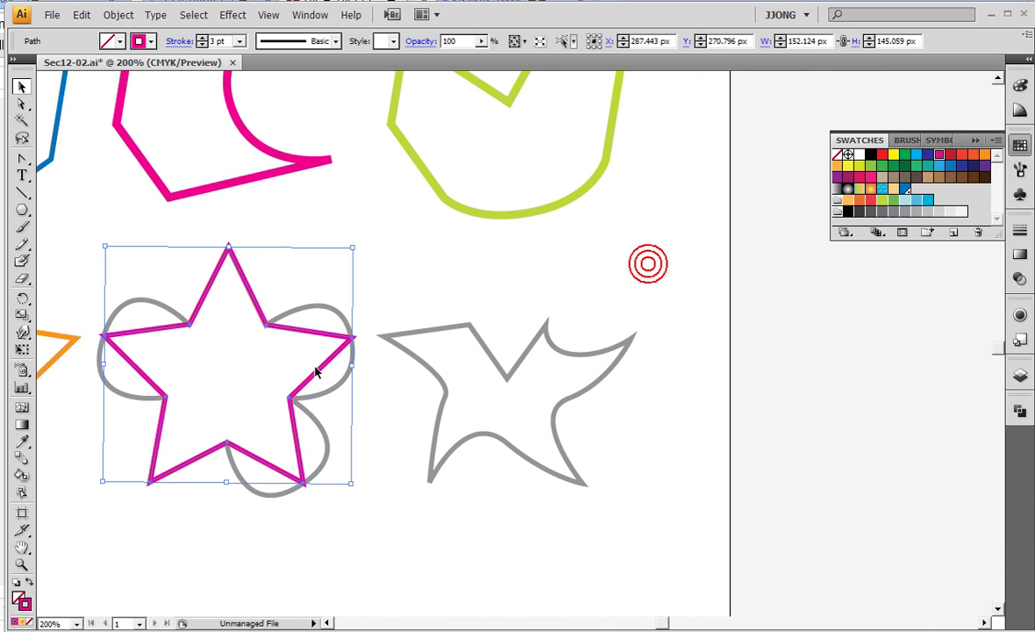
{"action": "left_click", "coordinate": [323, 369]}
{"action": "left_click_drag", "start_coordinate": [323, 369], "coordinate": [601, 369]}
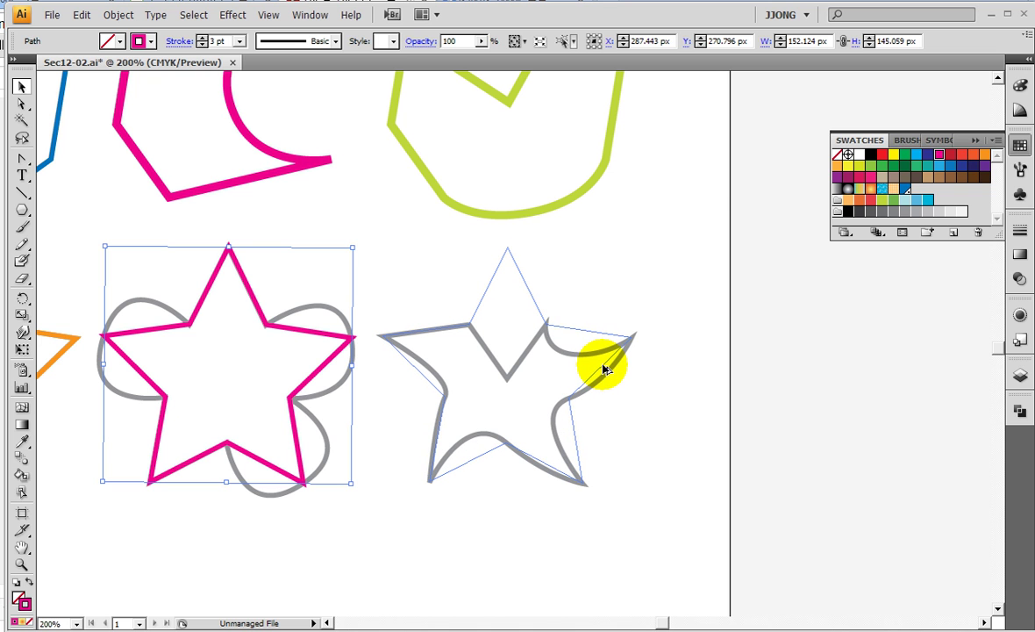
{"action": "left_click_drag", "start_coordinate": [601, 369], "coordinate": [603, 369]}
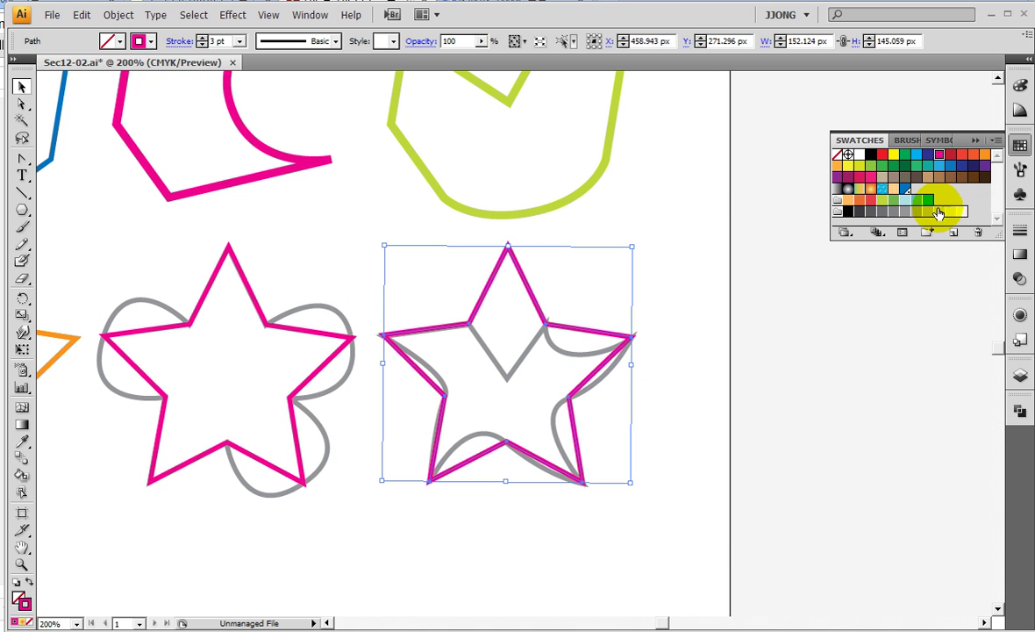
{"action": "left_click", "coordinate": [883, 166]}
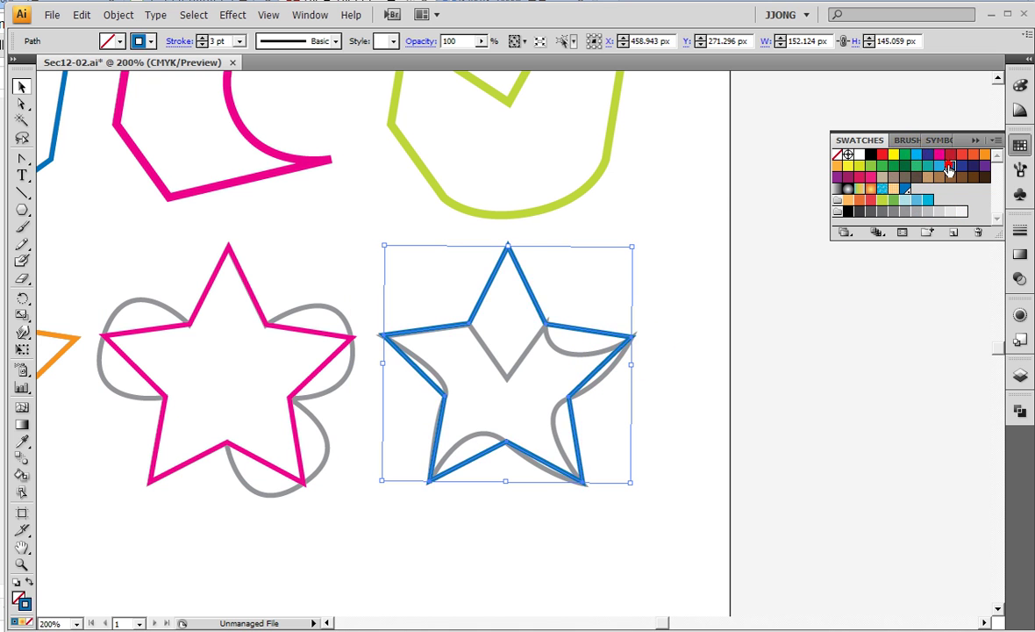
{"action": "left_click", "coordinate": [926, 201]}
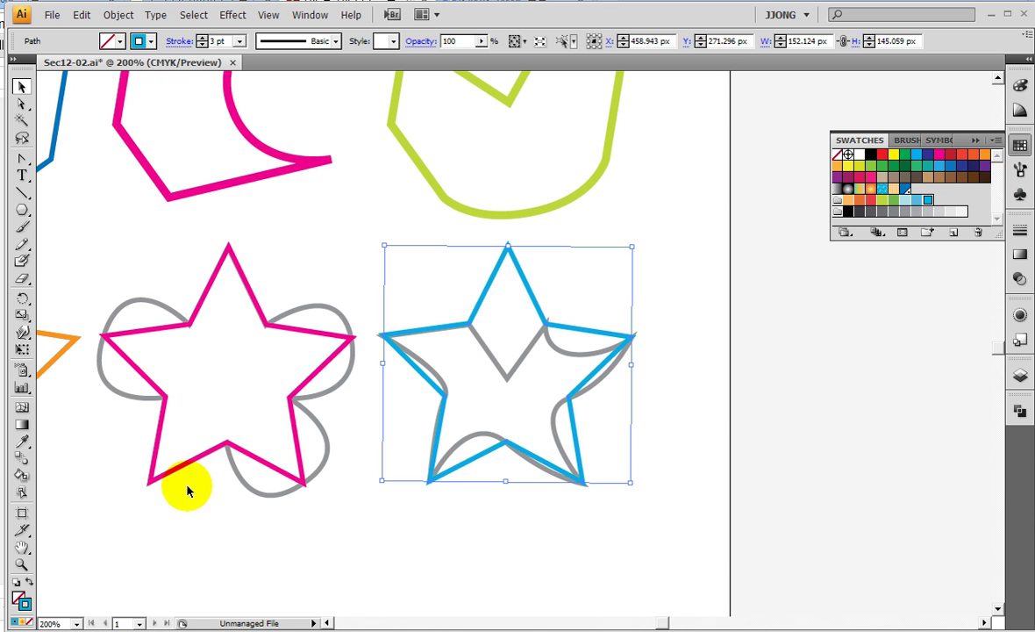
{"action": "left_click", "coordinate": [21, 565]}
{"action": "left_click_drag", "start_coordinate": [103, 242], "coordinate": [358, 478]}
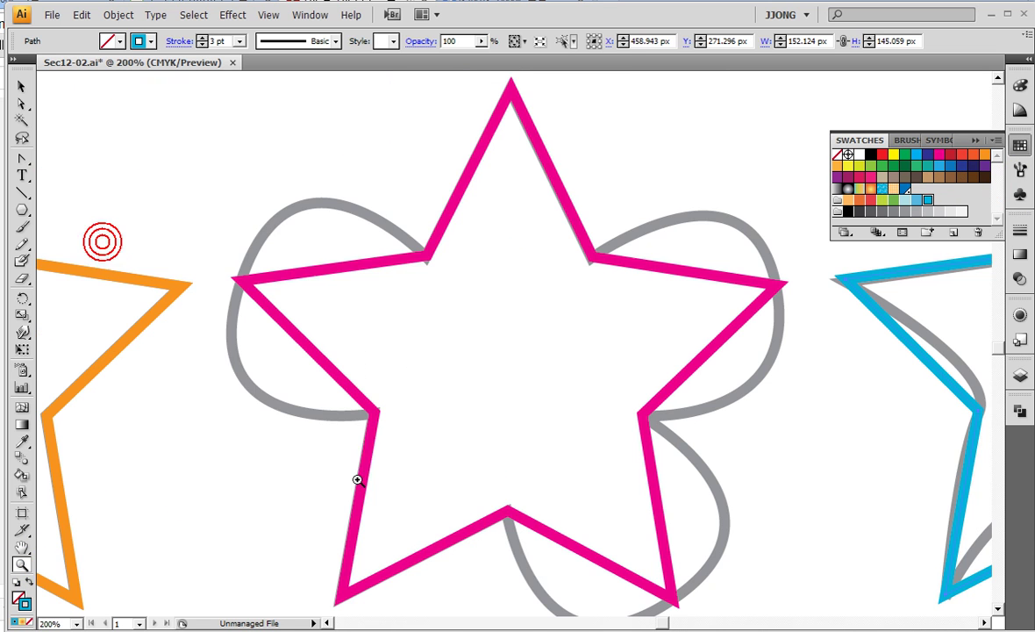
{"action": "left_click", "coordinate": [976, 140]}
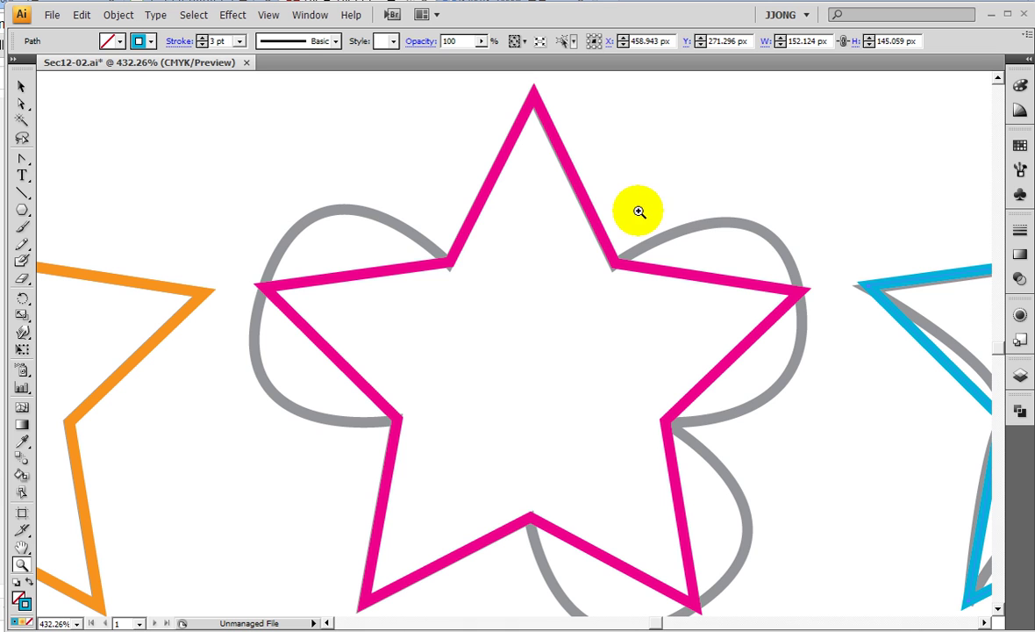
{"action": "scroll", "coordinate": [587, 235], "scroll_direction": "down", "scroll_amount": 1}
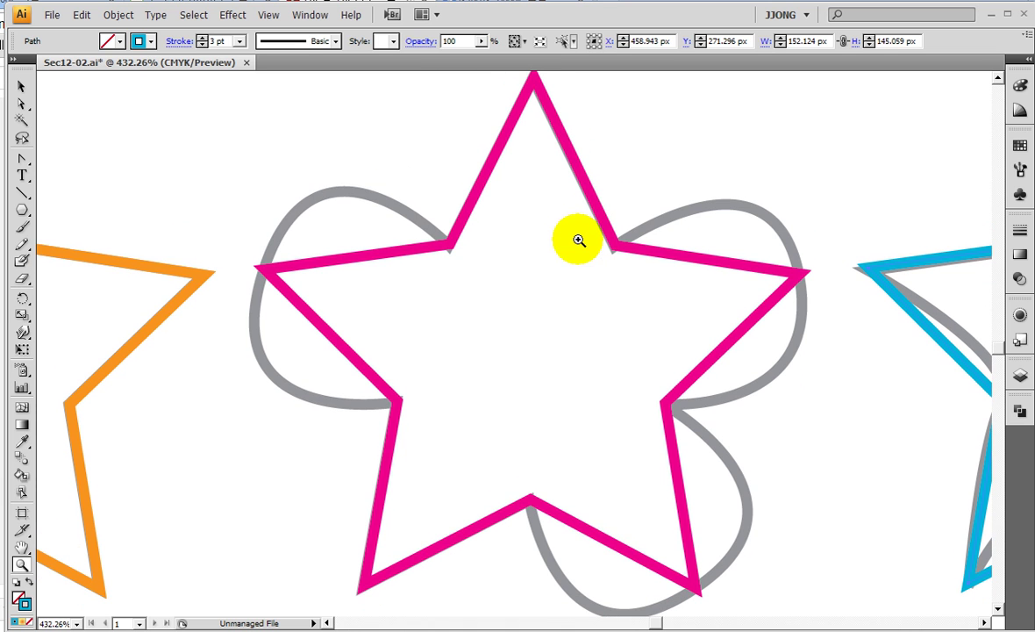
{"action": "left_click", "coordinate": [22, 279]}
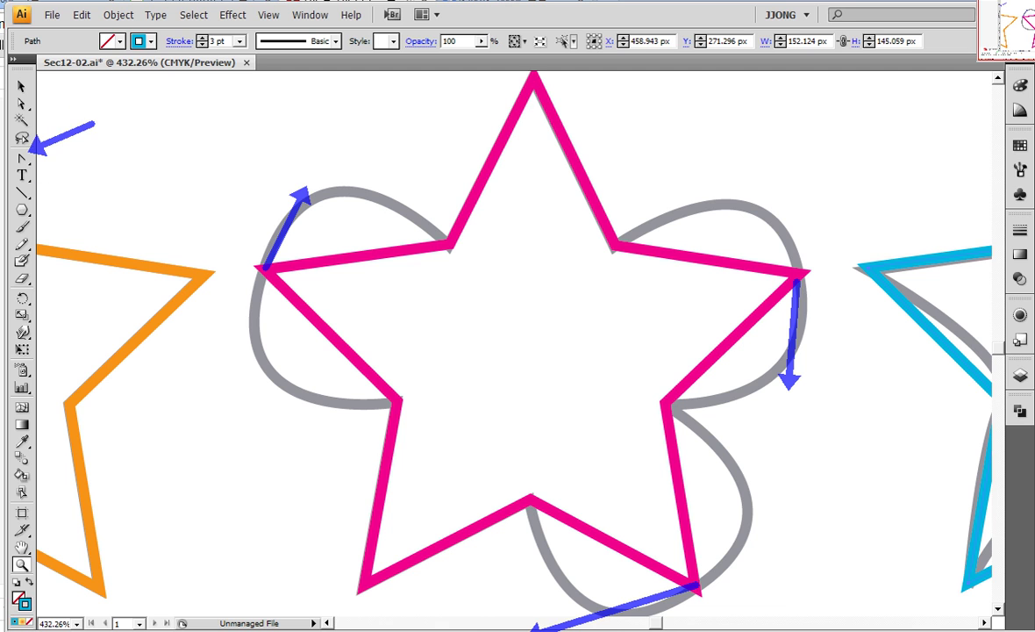
{"action": "left_click", "coordinate": [22, 158]}
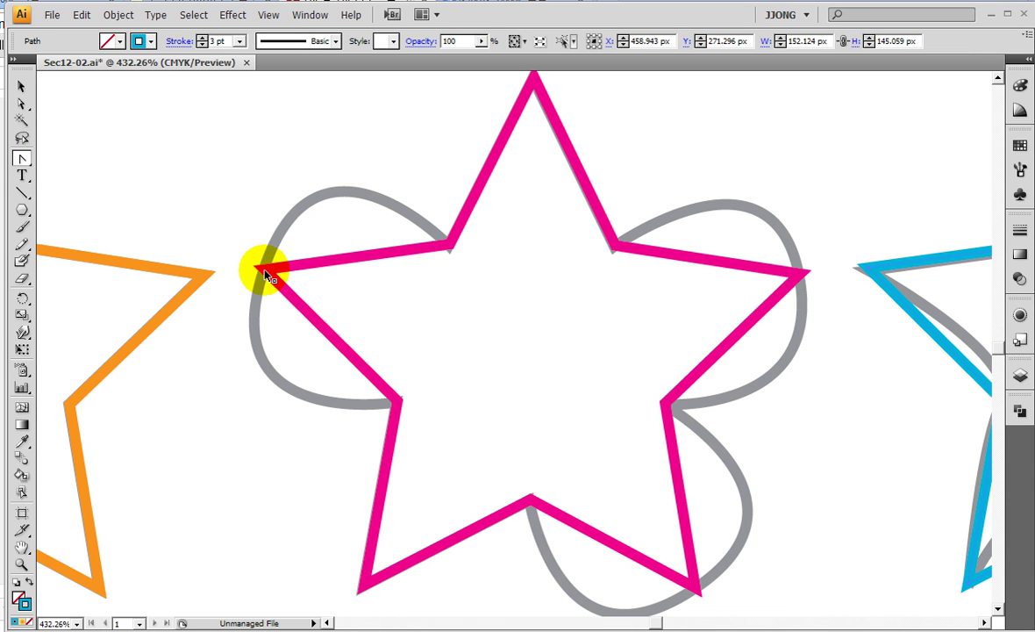
- In Outline view, curve the magenta star's left, right and lower points along the flower's petals
{"action": "key", "text": "ctrl+y"}
{"action": "left_click", "coordinate": [264, 272]}
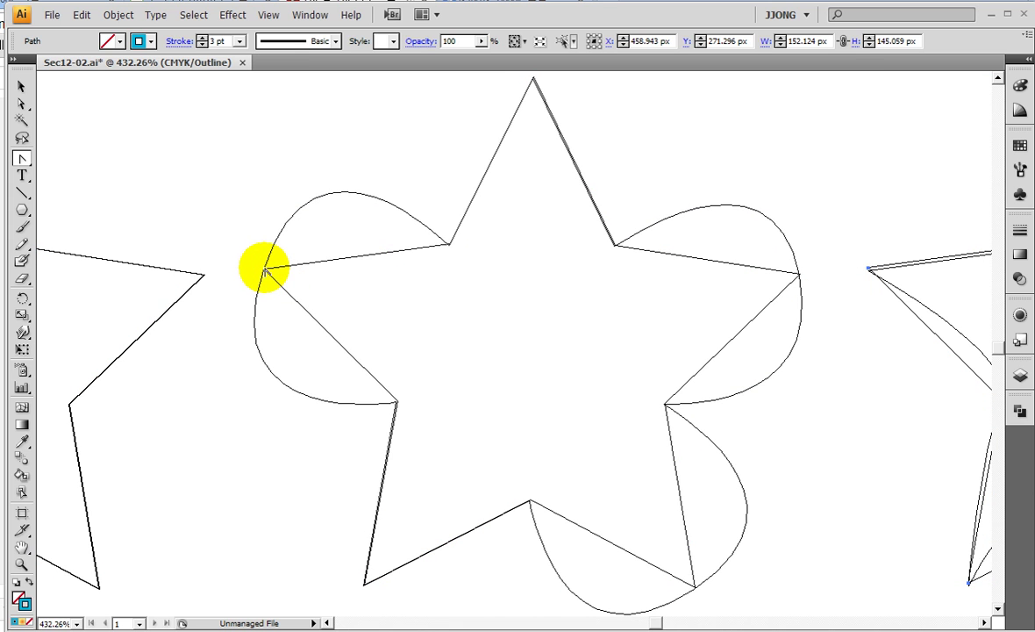
{"action": "left_click_drag", "start_coordinate": [264, 272], "coordinate": [304, 133]}
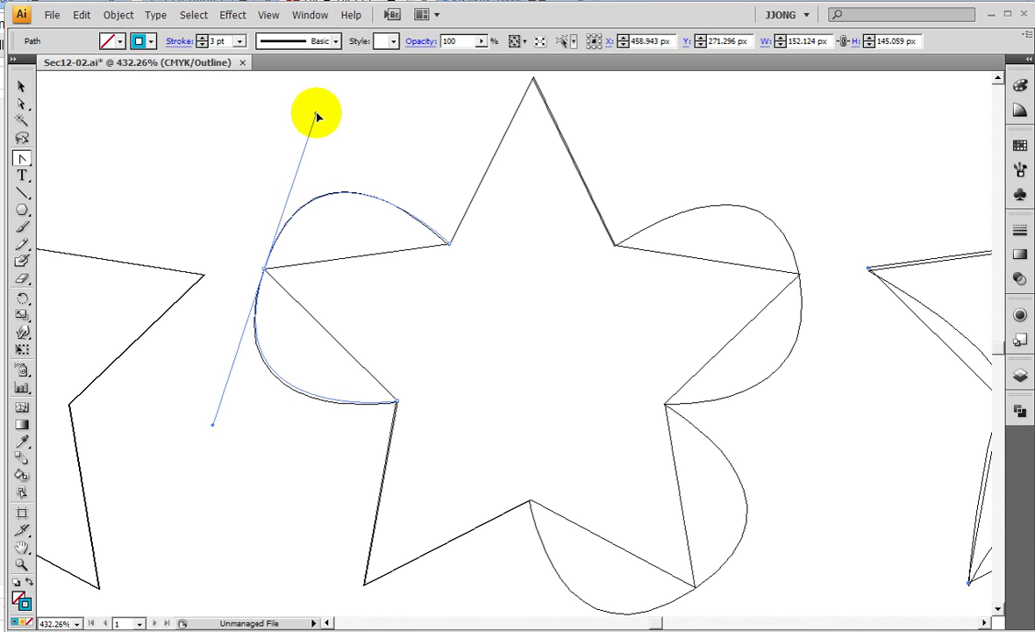
{"action": "left_click_drag", "start_coordinate": [304, 133], "coordinate": [318, 114]}
{"action": "mouse_move", "coordinate": [799, 274]}
{"action": "left_mouse_down"}
{"action": "mouse_move", "coordinate": [801, 338]}
{"action": "mouse_move", "coordinate": [823, 411]}
{"action": "left_mouse_up"}
{"action": "scroll", "coordinate": [723, 519], "scroll_direction": "down", "scroll_amount": 2}
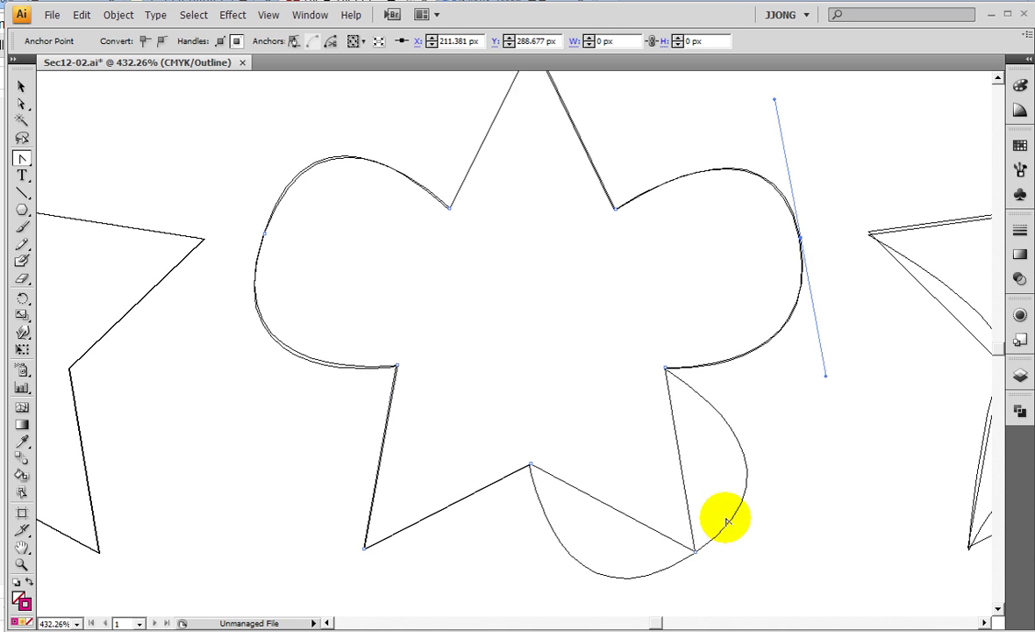
{"action": "left_click_drag", "start_coordinate": [653, 539], "coordinate": [564, 607]}
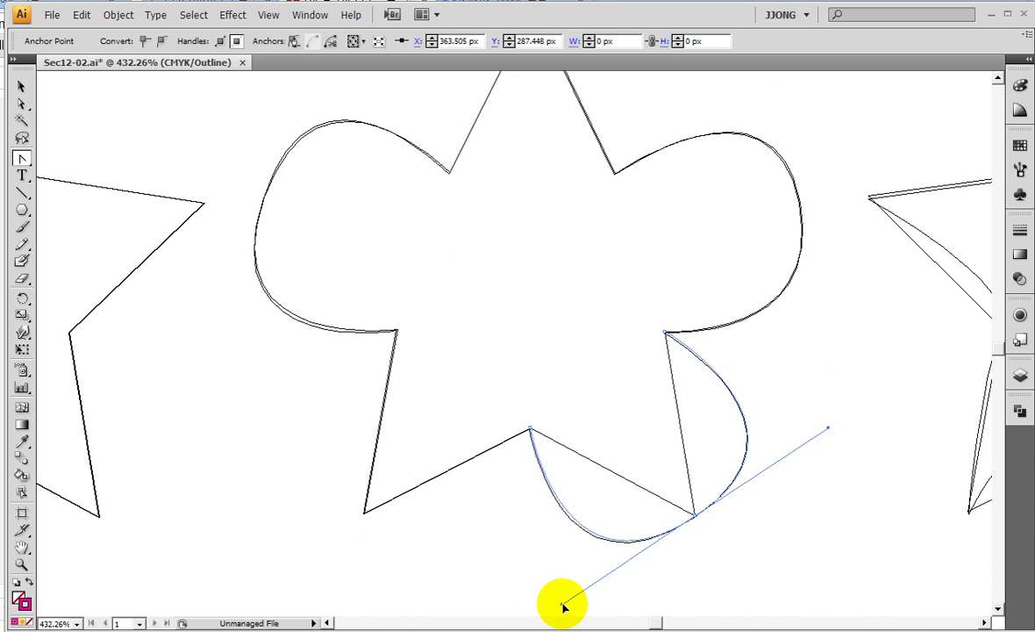
{"action": "left_click_drag", "start_coordinate": [564, 607], "coordinate": [565, 606]}
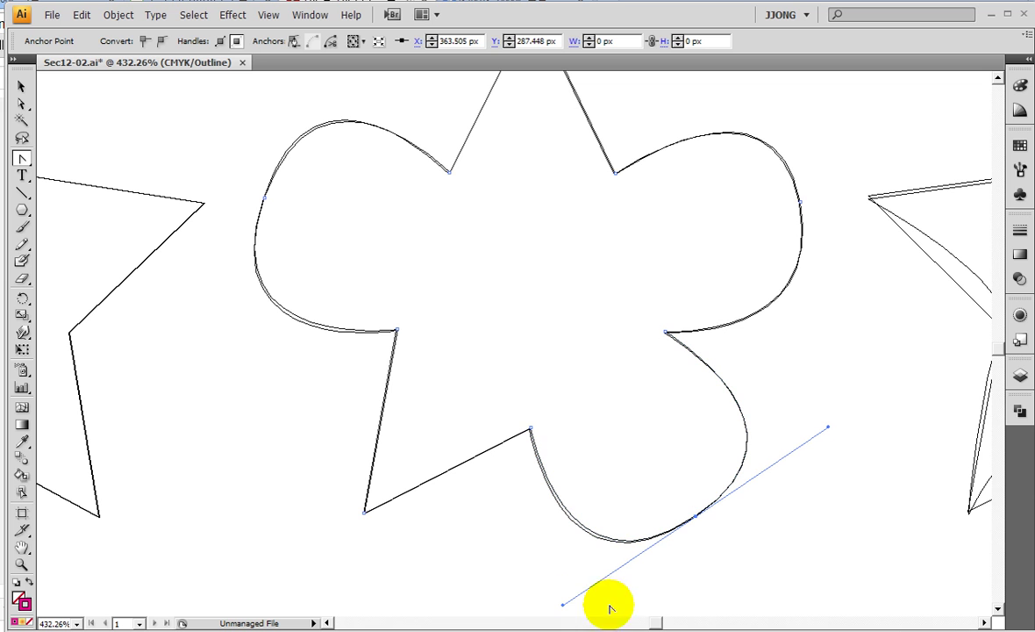
- Pan the view over to centre the star copy
{"action": "left_click", "coordinate": [22, 547]}
{"action": "left_click_drag", "start_coordinate": [573, 287], "coordinate": [194, 368]}
{"action": "mouse_move", "coordinate": [469, 407]}
{"action": "left_mouse_down"}
{"action": "mouse_move", "coordinate": [184, 351]}
{"action": "mouse_move", "coordinate": [193, 420]}
{"action": "left_mouse_up"}
{"action": "key", "text": "ctrl"}
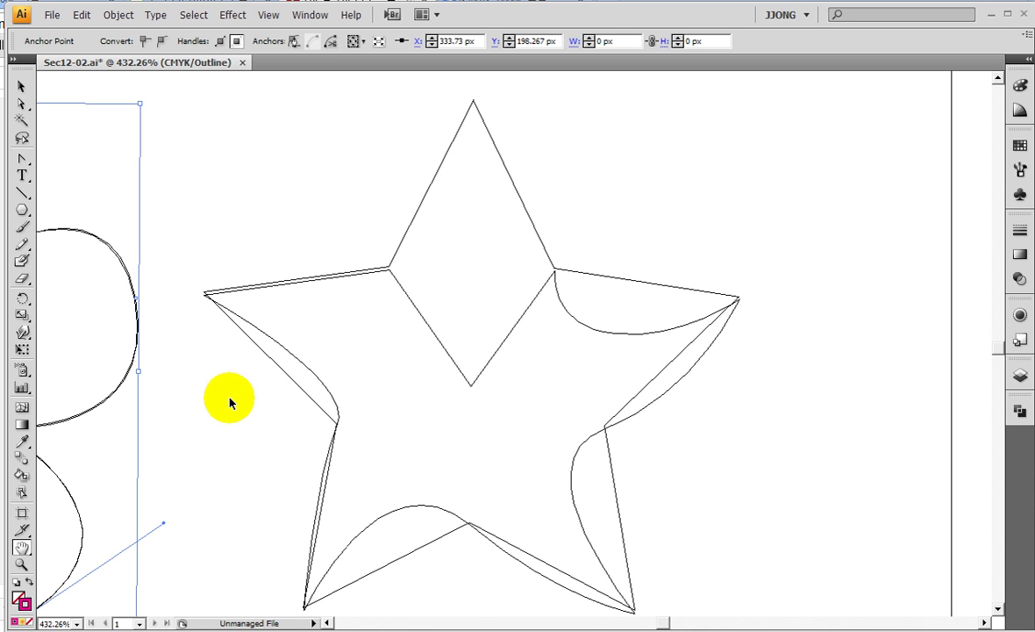
- Drag the star copy's top anchor down to the inner vertex, forming the bird template's V notch
{"action": "key", "text": "ctrl+y"}
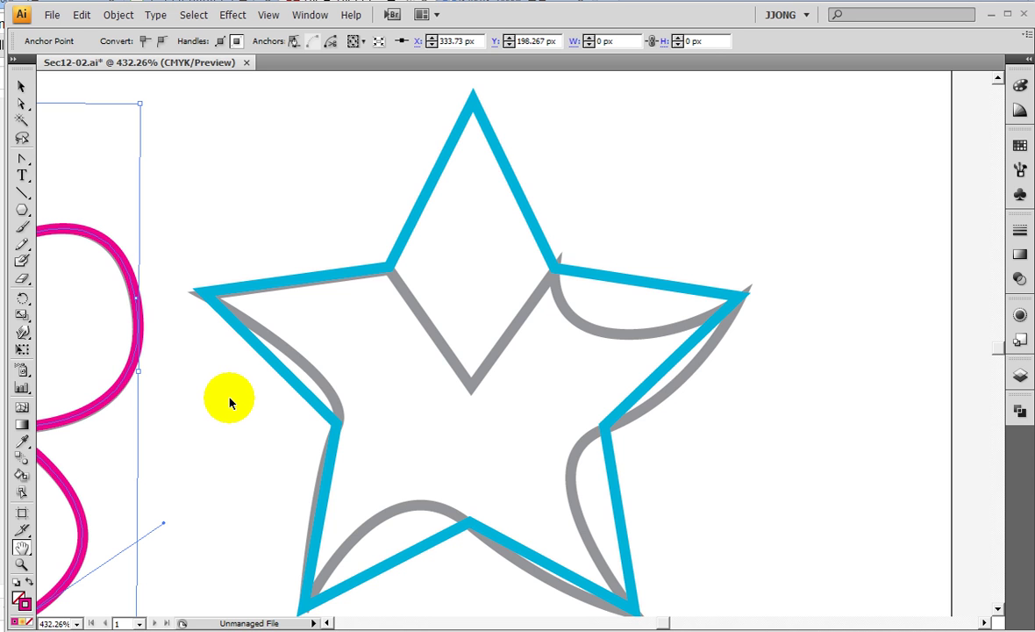
{"action": "key", "text": "ctrl+y"}
{"action": "key", "text": "ctrl+y"}
{"action": "key", "text": "ctrl+y"}
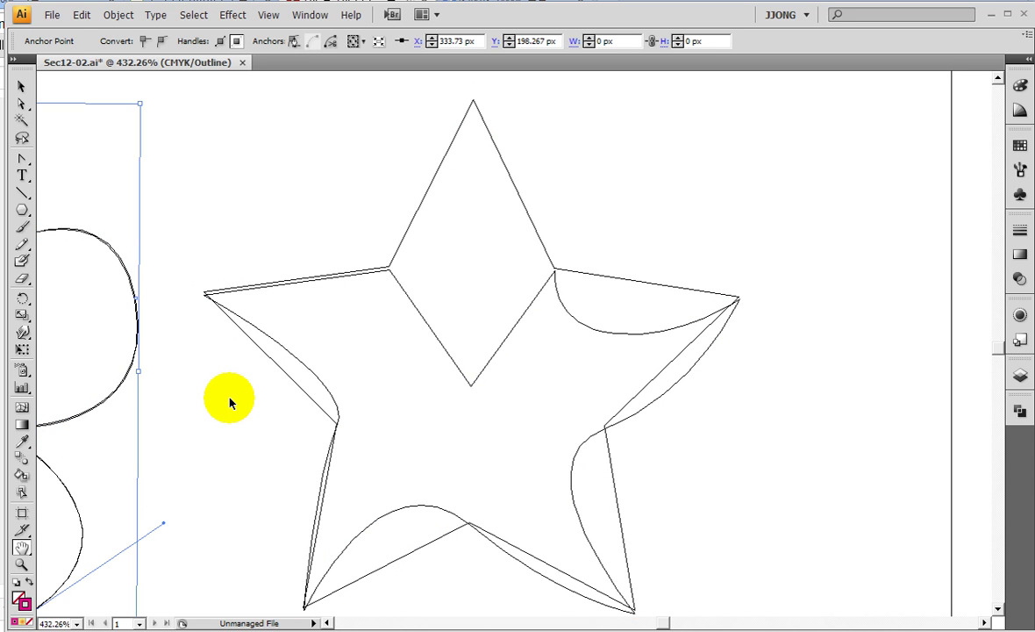
{"action": "key", "text": "ctrl+y"}
{"action": "key", "text": "ctrl+y"}
{"action": "left_click", "coordinate": [22, 104]}
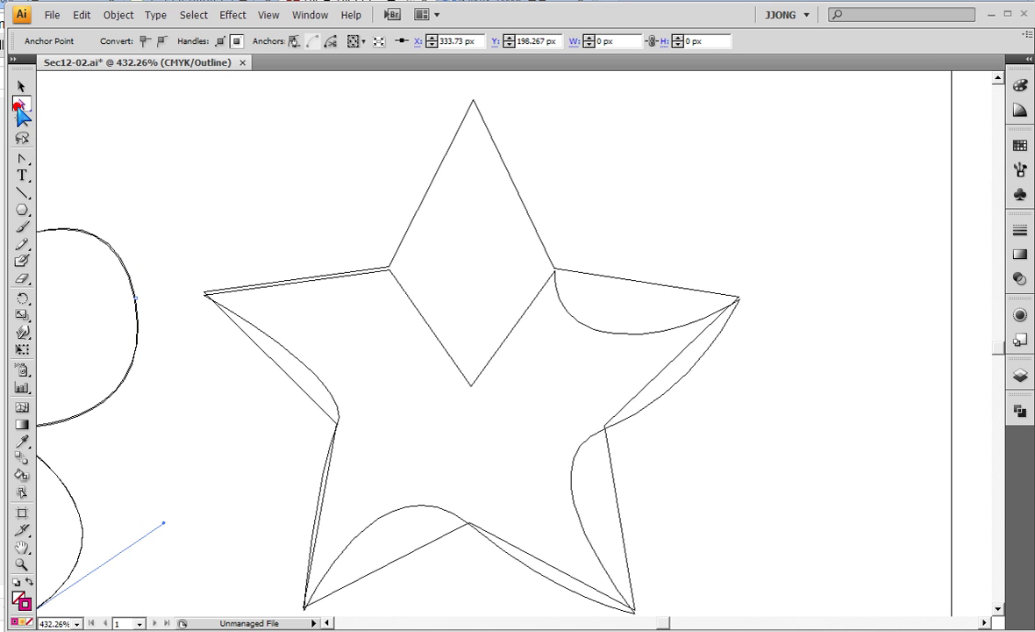
{"action": "left_click", "coordinate": [472, 103]}
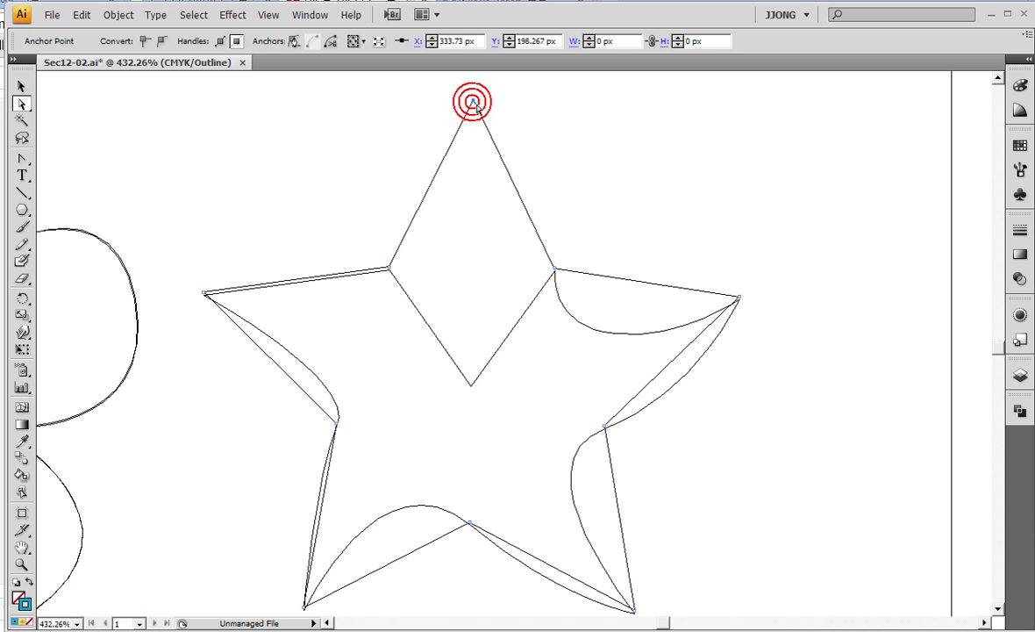
{"action": "left_click_drag", "start_coordinate": [471, 384], "coordinate": [471, 386]}
{"action": "left_click", "coordinate": [471, 383]}
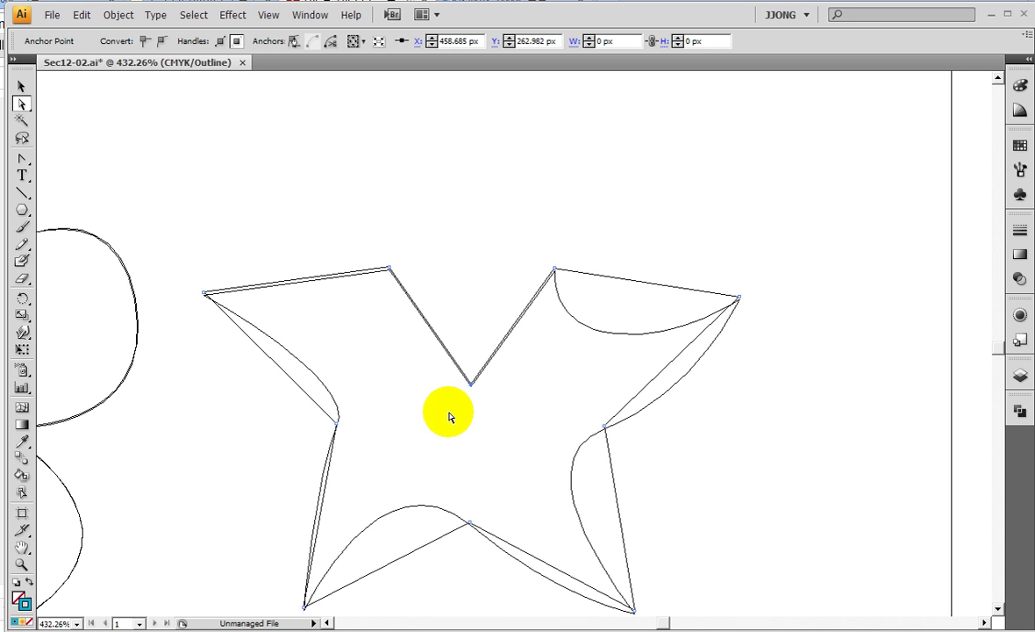
{"action": "left_click_drag", "start_coordinate": [468, 429], "coordinate": [582, 346]}
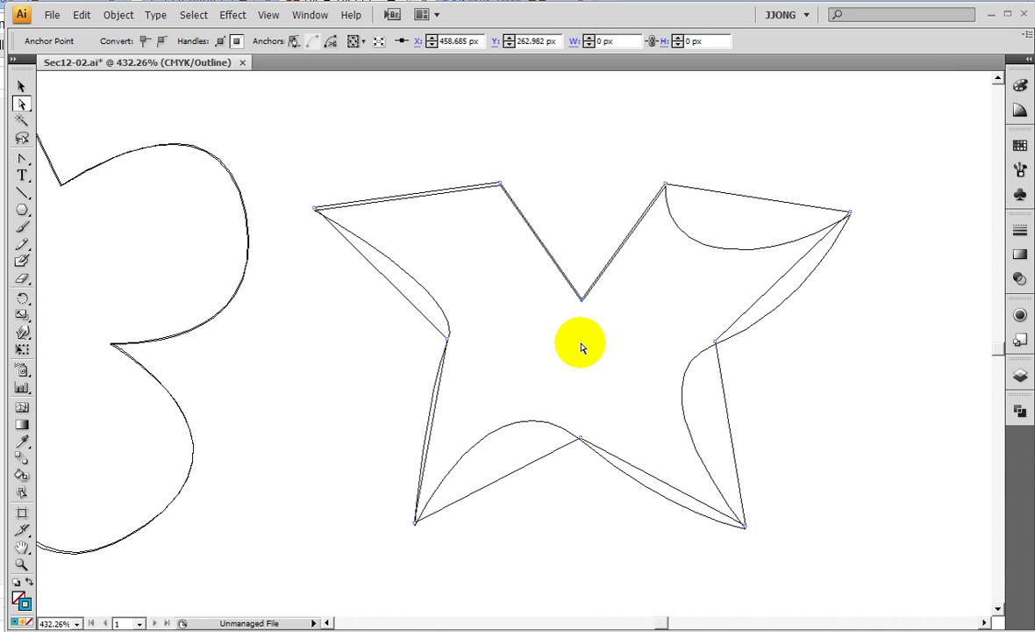
{"action": "key", "text": "ctrl+y"}
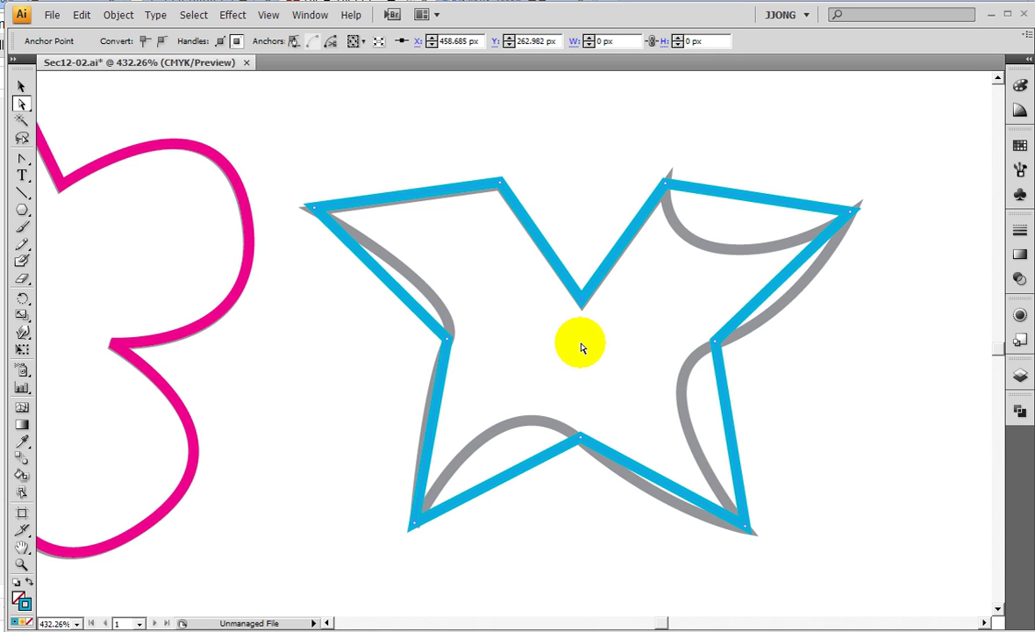
- Zoom in on the flower and star, then pan the star toward the centre of the view
{"action": "left_click", "coordinate": [22, 564]}
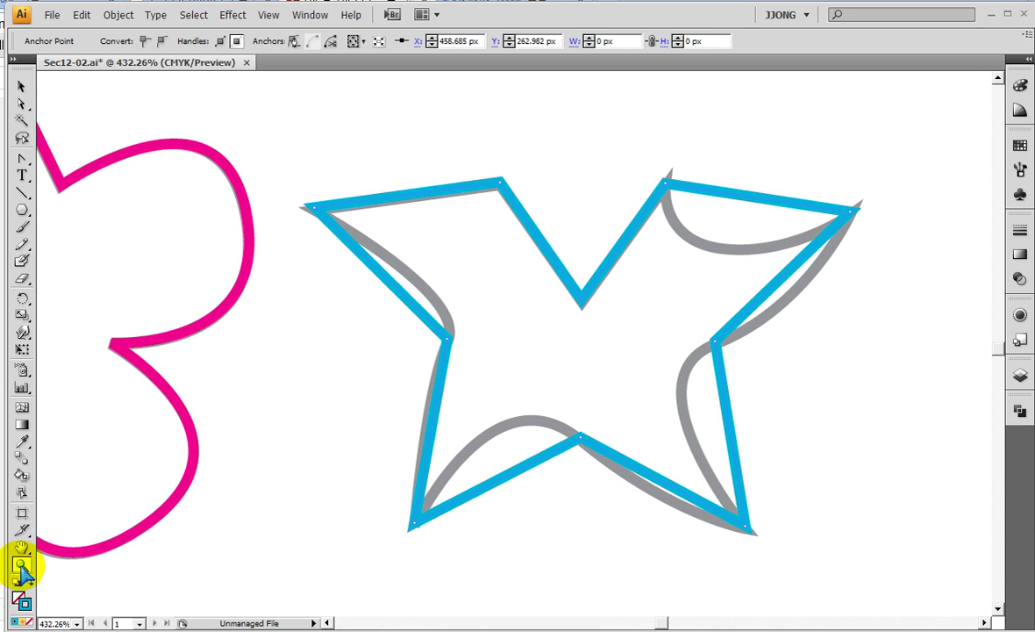
{"action": "left_click_drag", "start_coordinate": [647, 139], "coordinate": [765, 254]}
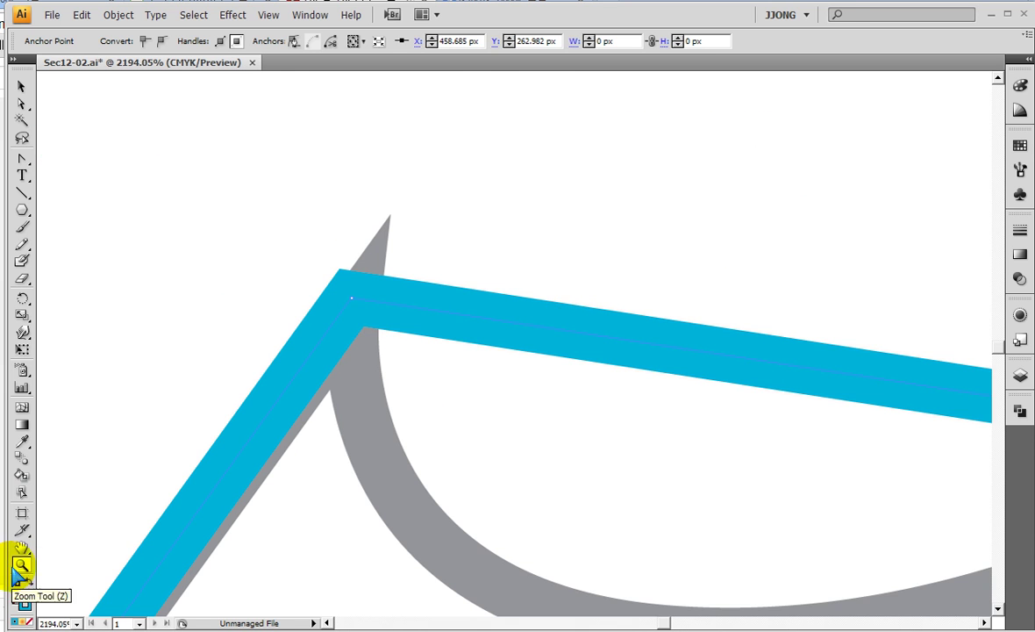
{"action": "double_click", "coordinate": [21, 564]}
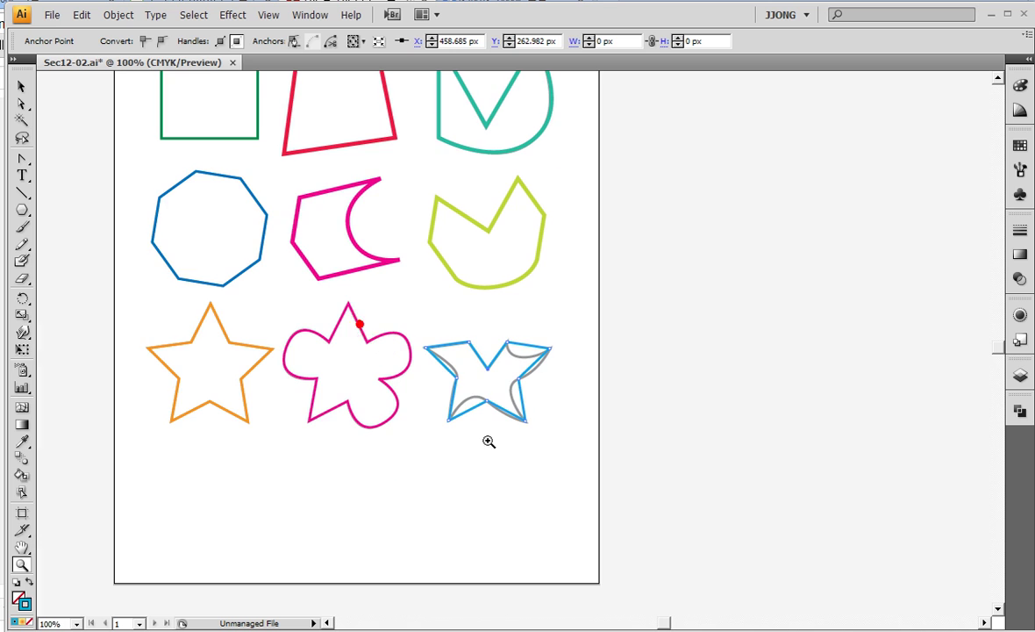
{"action": "left_click_drag", "start_coordinate": [487, 438], "coordinate": [337, 327]}
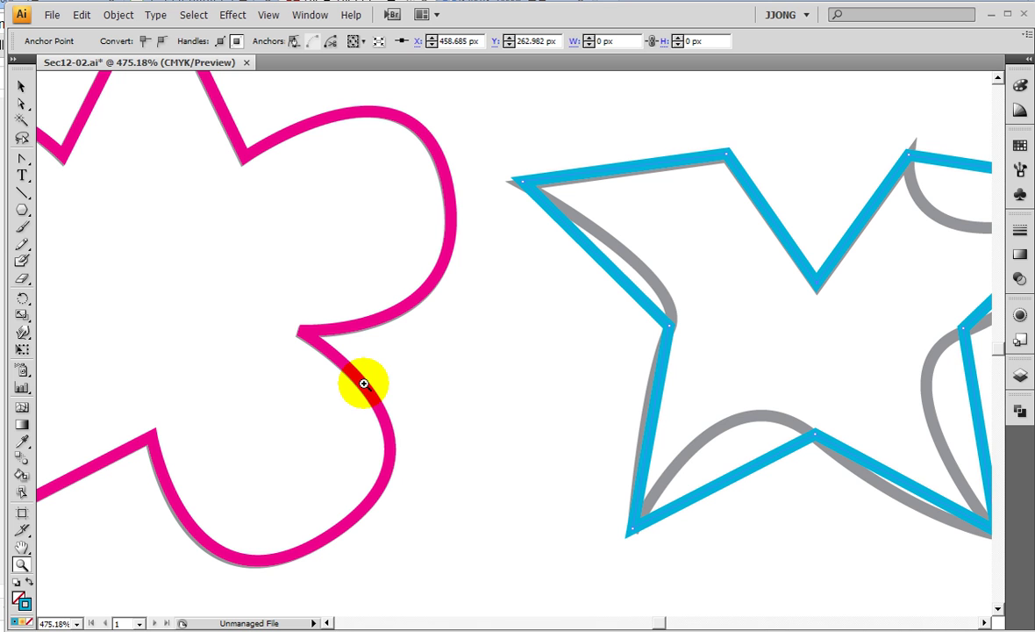
{"action": "left_click", "coordinate": [22, 547]}
{"action": "left_click_drag", "start_coordinate": [325, 409], "coordinate": [193, 432]}
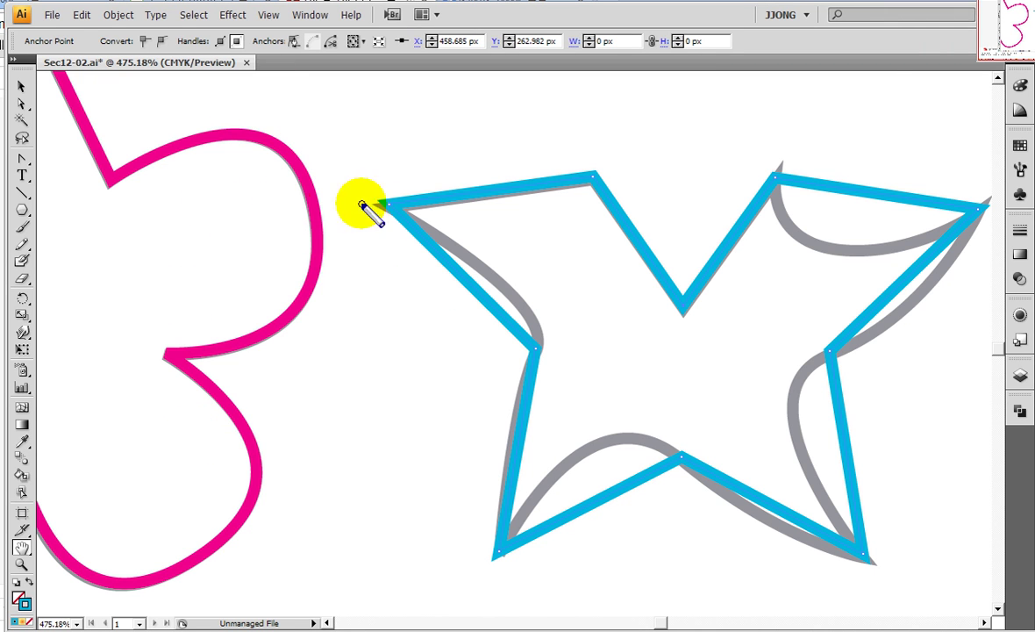
- Switch to Outline view, reposition the view, and select the Convert Anchor Point tool
{"action": "mouse_move", "coordinate": [384, 208]}
{"action": "left_mouse_down"}
{"action": "mouse_move", "coordinate": [524, 354]}
{"action": "mouse_move", "coordinate": [427, 223]}
{"action": "left_mouse_up"}
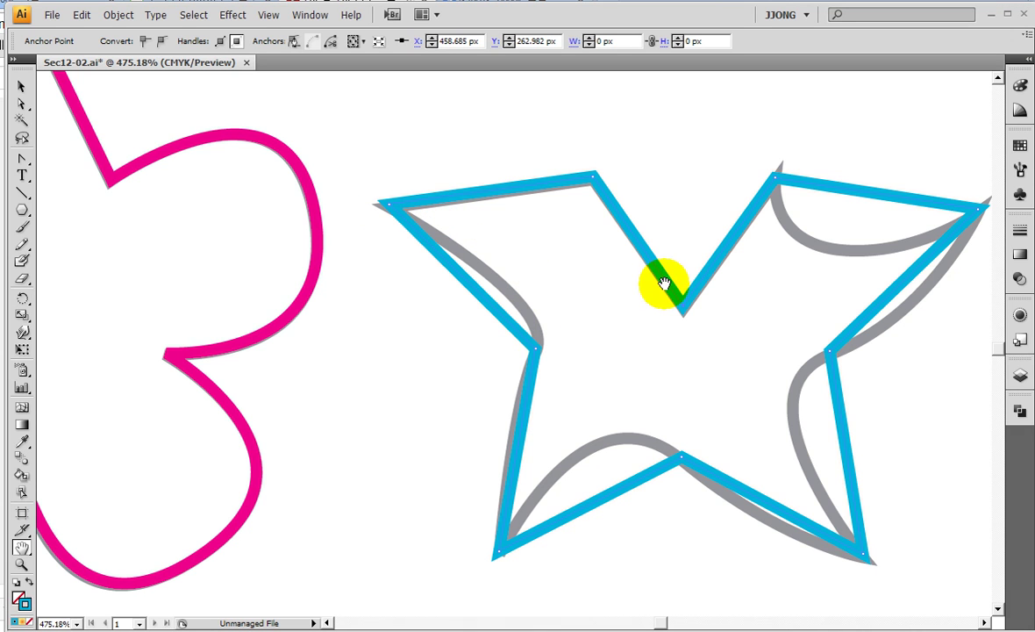
{"action": "key", "text": "ctrl+y"}
{"action": "key", "text": "ctrl+y"}
{"action": "left_click_drag", "start_coordinate": [535, 351], "coordinate": [480, 555]}
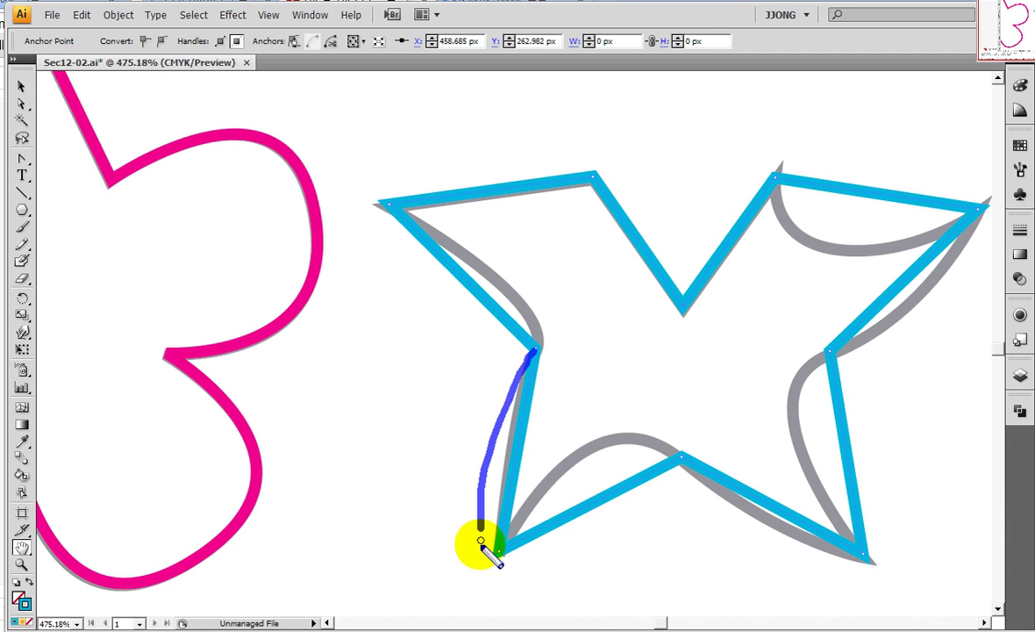
{"action": "left_click_drag", "start_coordinate": [535, 349], "coordinate": [494, 551]}
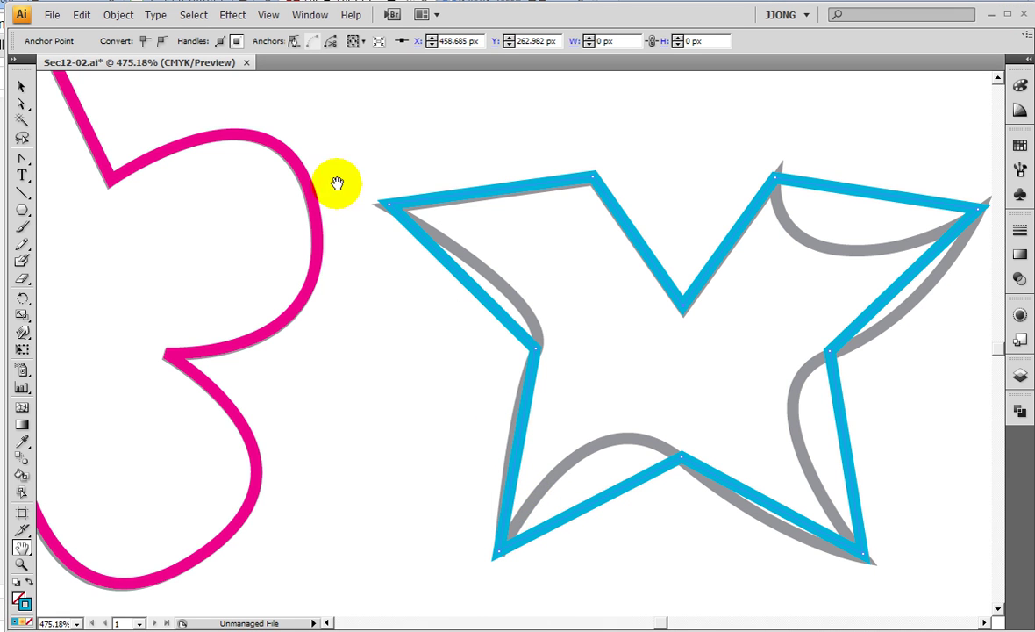
{"action": "left_click_drag", "start_coordinate": [22, 158], "coordinate": [93, 219]}
- Curve the star's left inner anchor so its side follows the bird template
{"action": "left_click", "coordinate": [91, 213]}
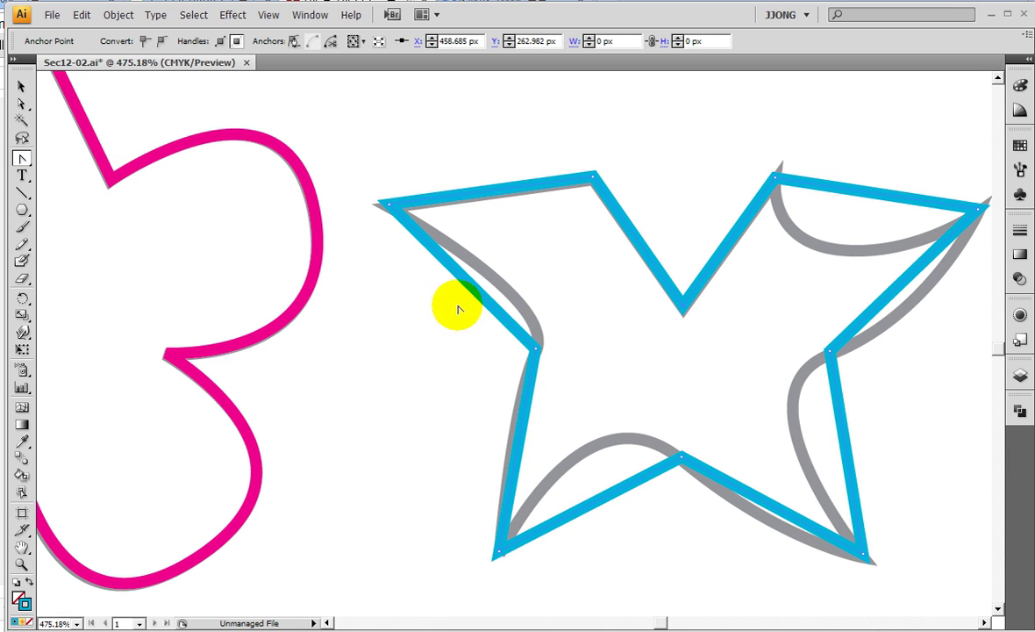
{"action": "left_click_drag", "start_coordinate": [537, 351], "coordinate": [550, 307]}
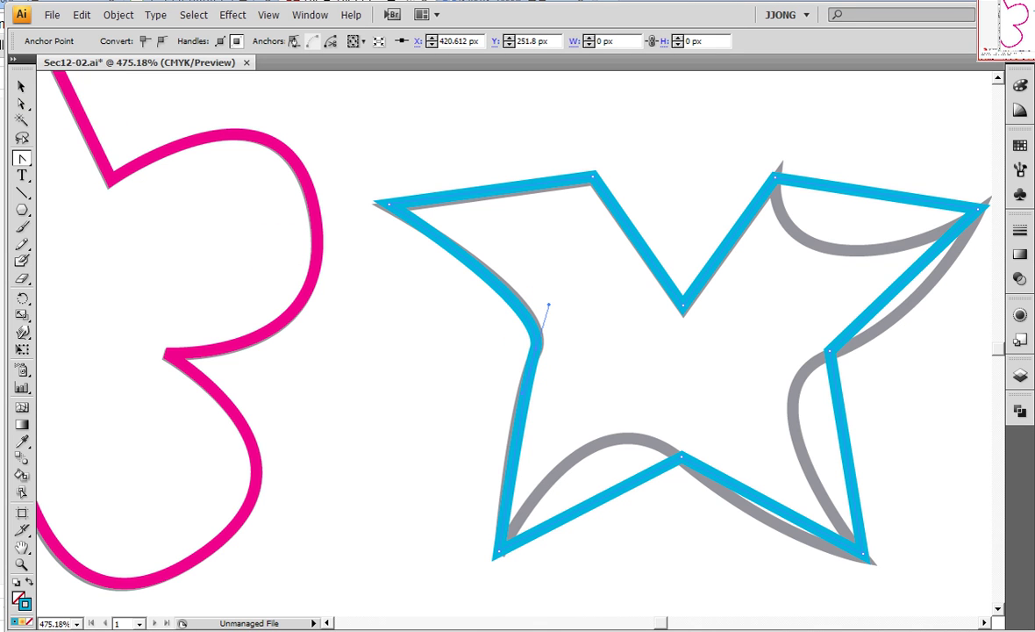
{"action": "left_click", "coordinate": [535, 345]}
{"action": "left_click", "coordinate": [547, 306]}
{"action": "left_click_drag", "start_coordinate": [547, 307], "coordinate": [537, 321]}
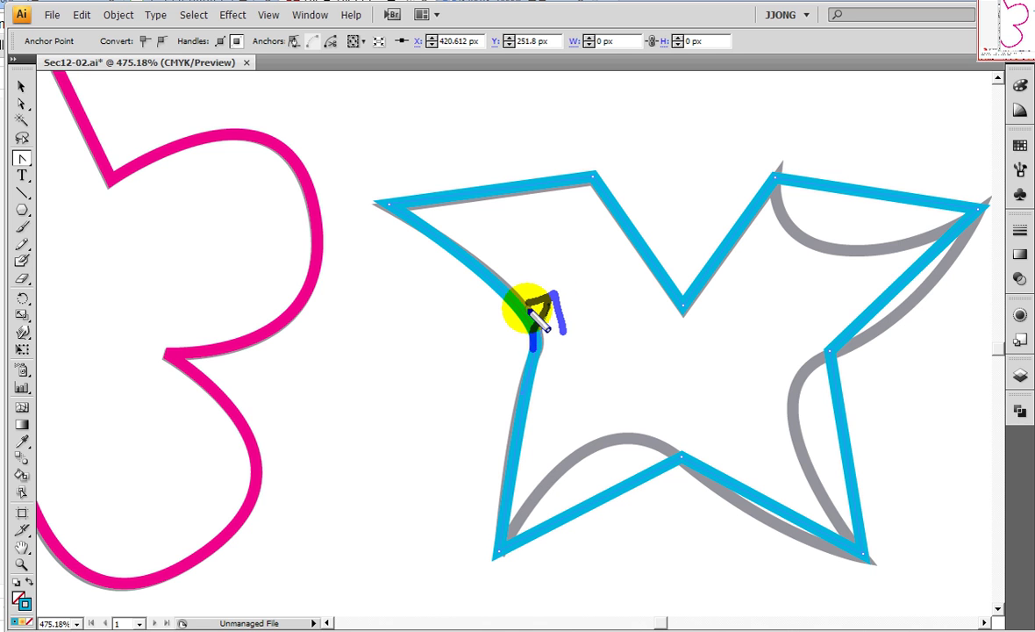
- Turn the star's bottom inner corner into a smooth curve along the template
{"action": "left_click", "coordinate": [685, 458]}
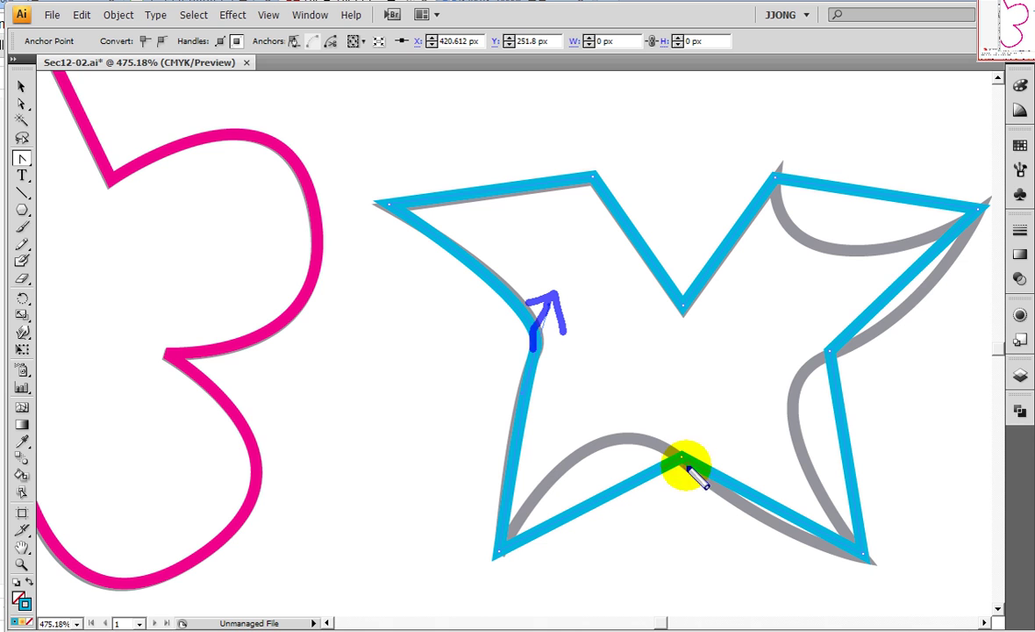
{"action": "left_click", "coordinate": [683, 458]}
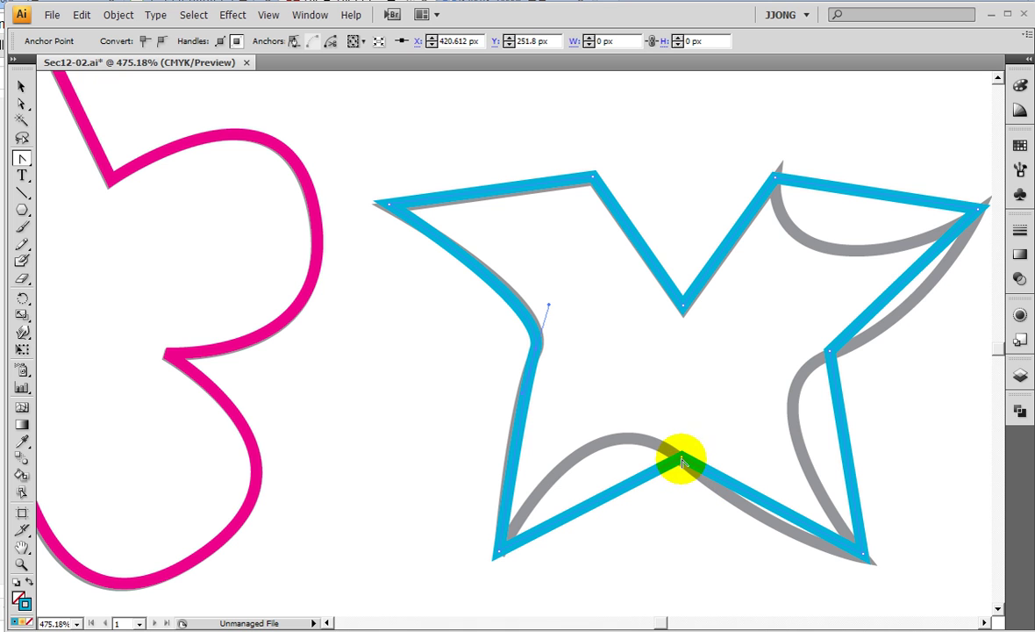
{"action": "mouse_move", "coordinate": [682, 455]}
{"action": "left_mouse_down"}
{"action": "mouse_move", "coordinate": [582, 388]}
{"action": "mouse_move", "coordinate": [595, 375]}
{"action": "left_mouse_up"}
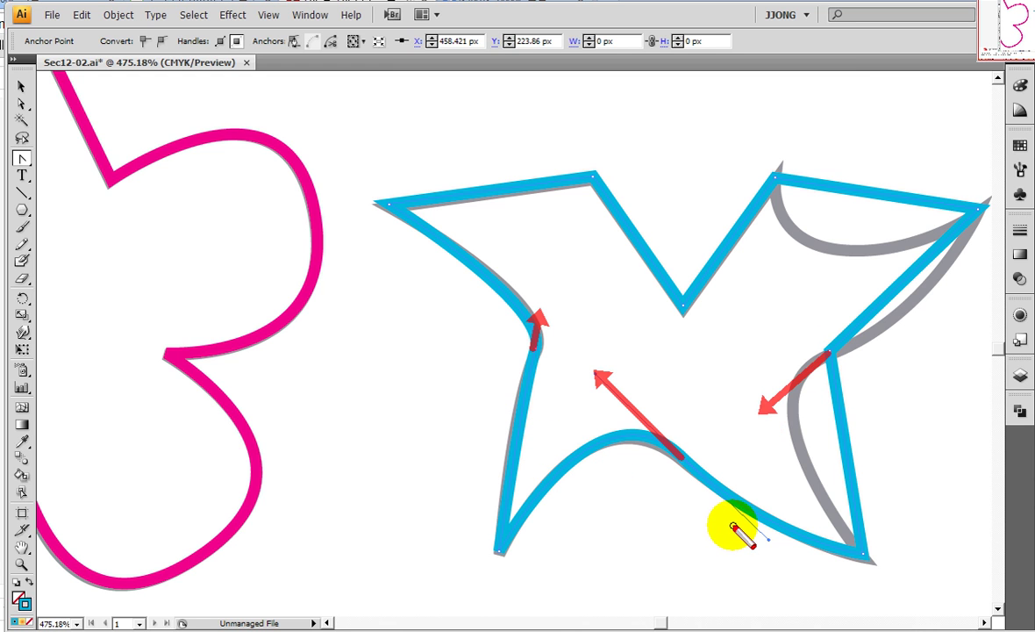
- Curve the star's right inner corner to match the template, dismissing a missed-anchor warning
{"action": "scroll", "coordinate": [614, 438], "scroll_direction": "down", "scroll_amount": 1}
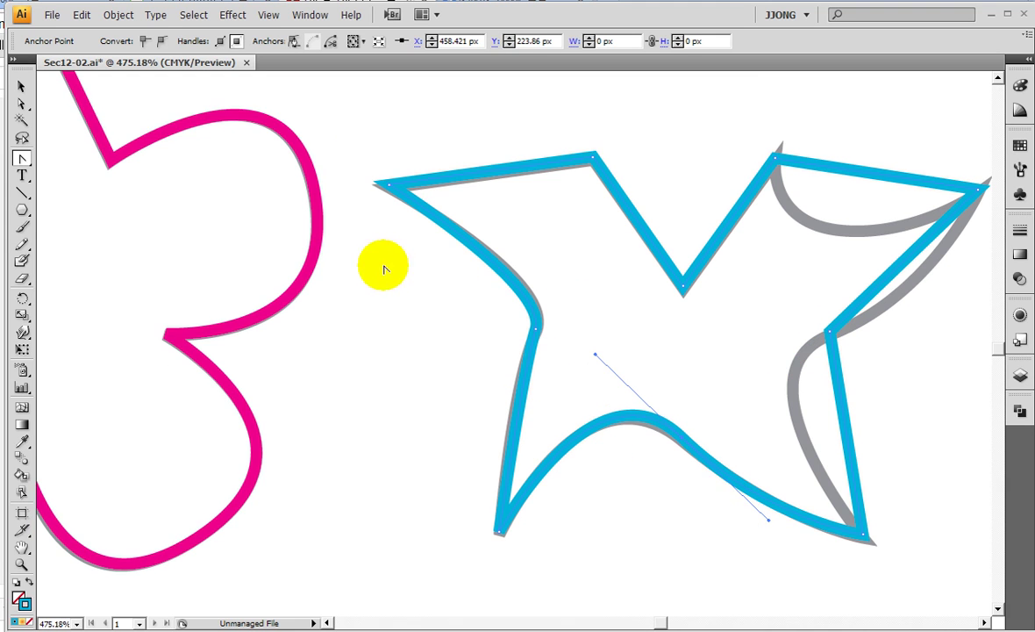
{"action": "left_click", "coordinate": [830, 334]}
{"action": "left_click", "coordinate": [521, 366]}
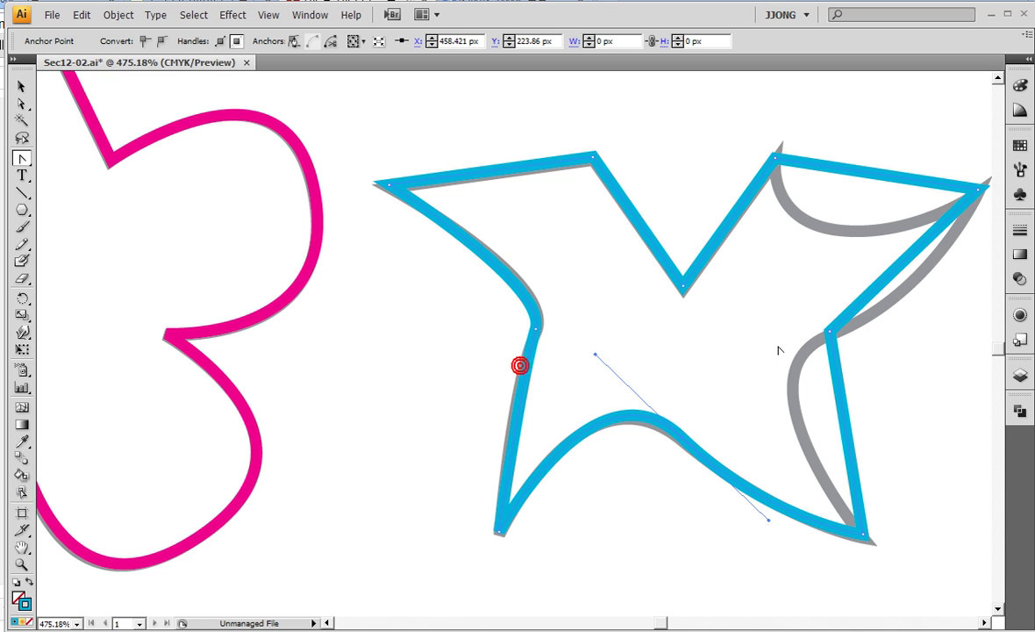
{"action": "mouse_move", "coordinate": [830, 334]}
{"action": "left_mouse_down"}
{"action": "mouse_move", "coordinate": [737, 386]}
{"action": "mouse_move", "coordinate": [726, 375]}
{"action": "left_mouse_up"}
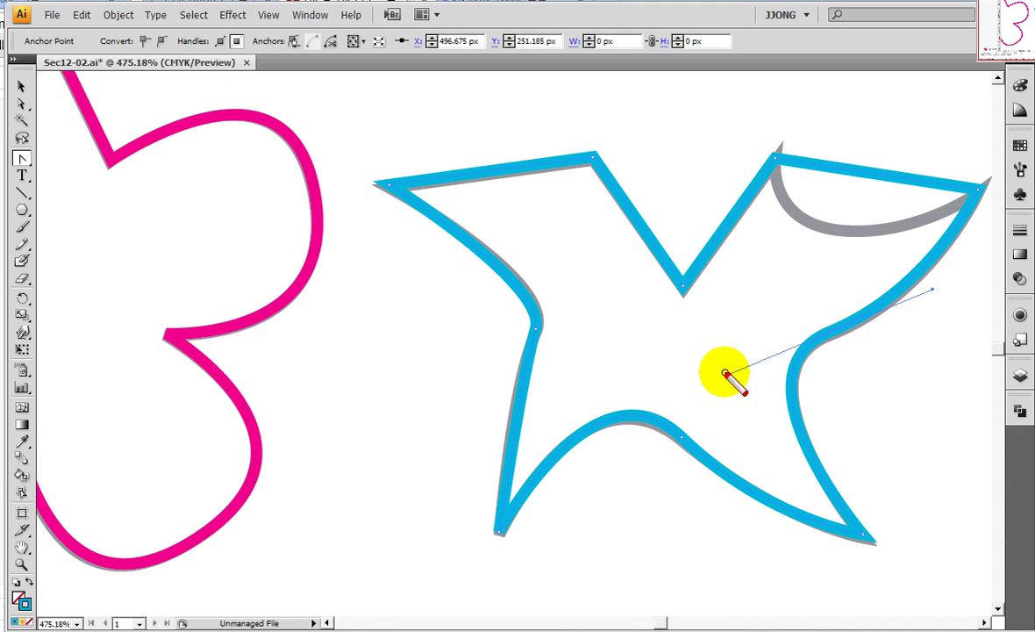
- Reshape the star's top-right point into a sharp curved wing tip along the template's wing line
{"action": "left_click_drag", "start_coordinate": [727, 375], "coordinate": [733, 375]}
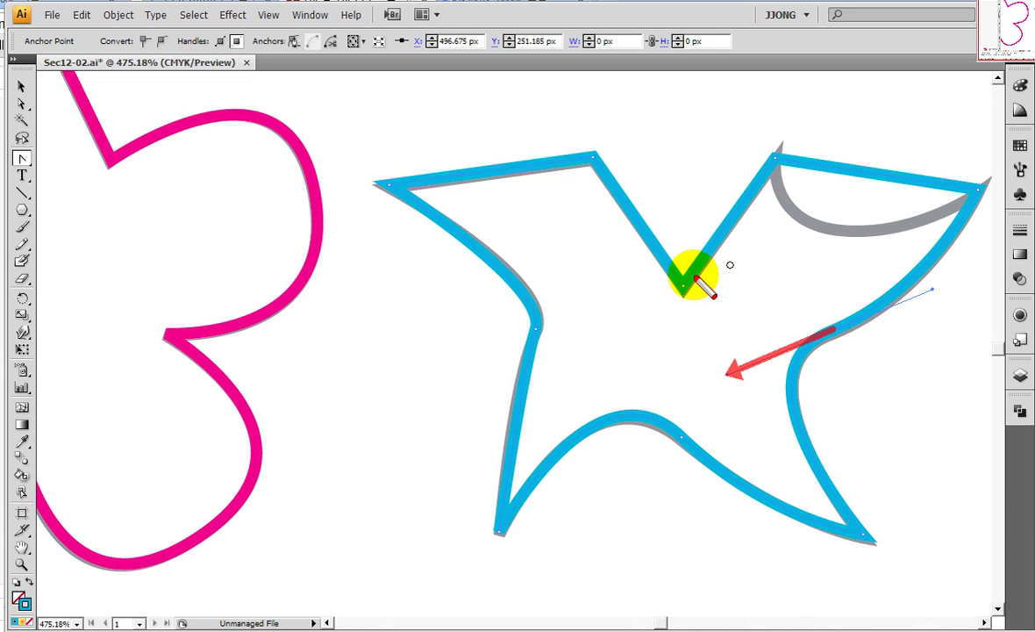
{"action": "left_click_drag", "start_coordinate": [884, 265], "coordinate": [600, 265]}
{"action": "left_click", "coordinate": [696, 187]}
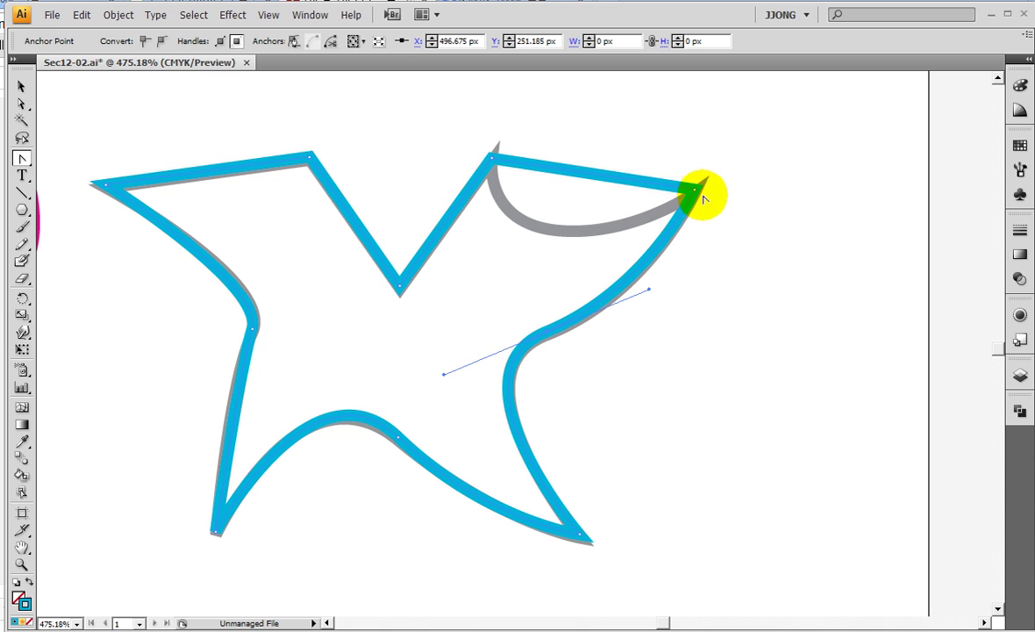
{"action": "left_click_drag", "start_coordinate": [704, 187], "coordinate": [888, 90]}
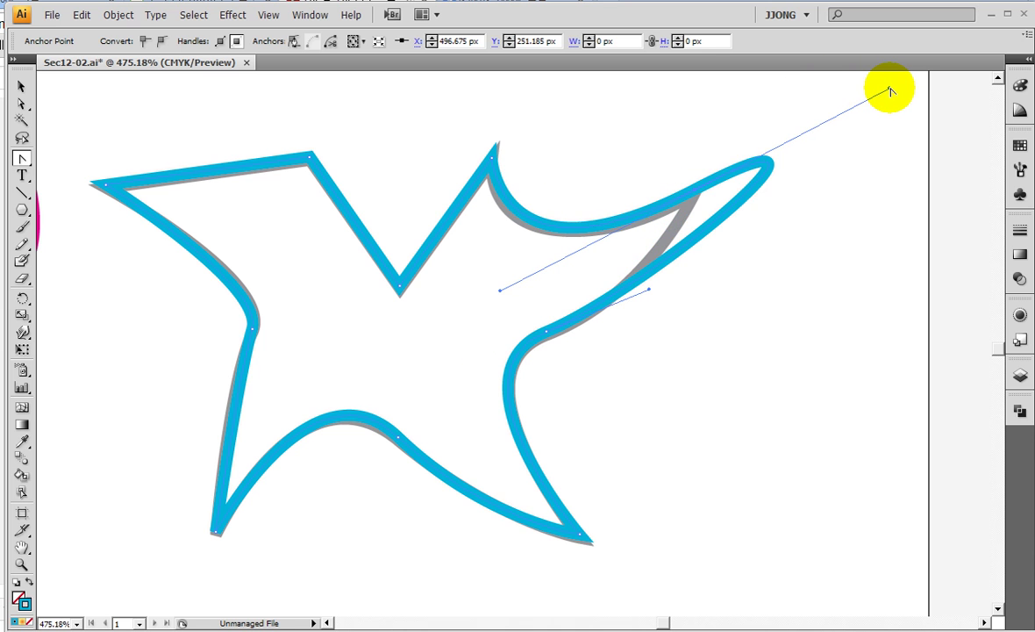
{"action": "left_click", "coordinate": [668, 243]}
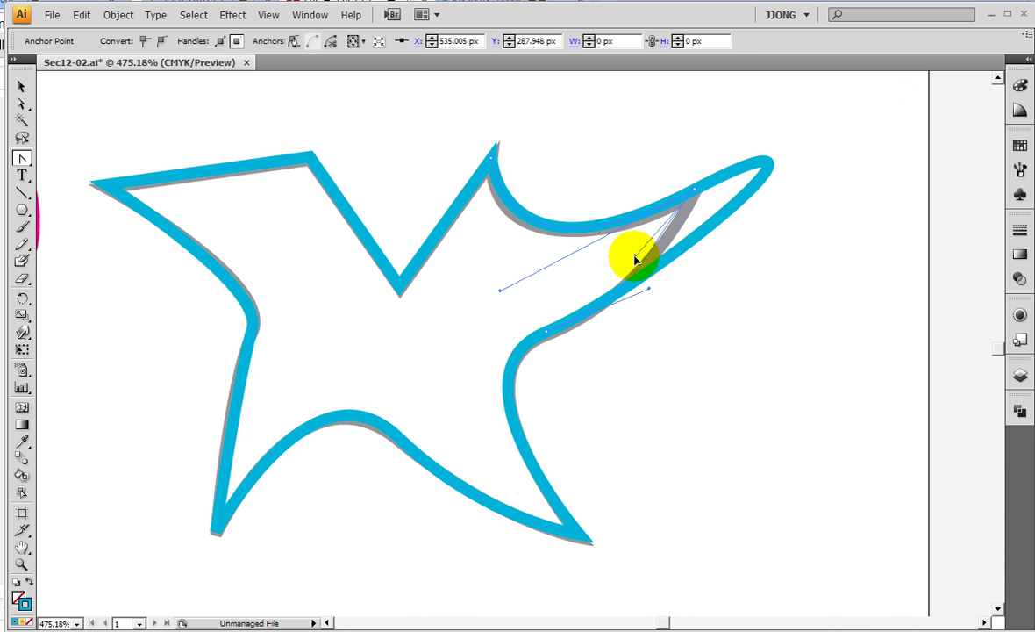
{"action": "left_click_drag", "start_coordinate": [667, 243], "coordinate": [708, 175]}
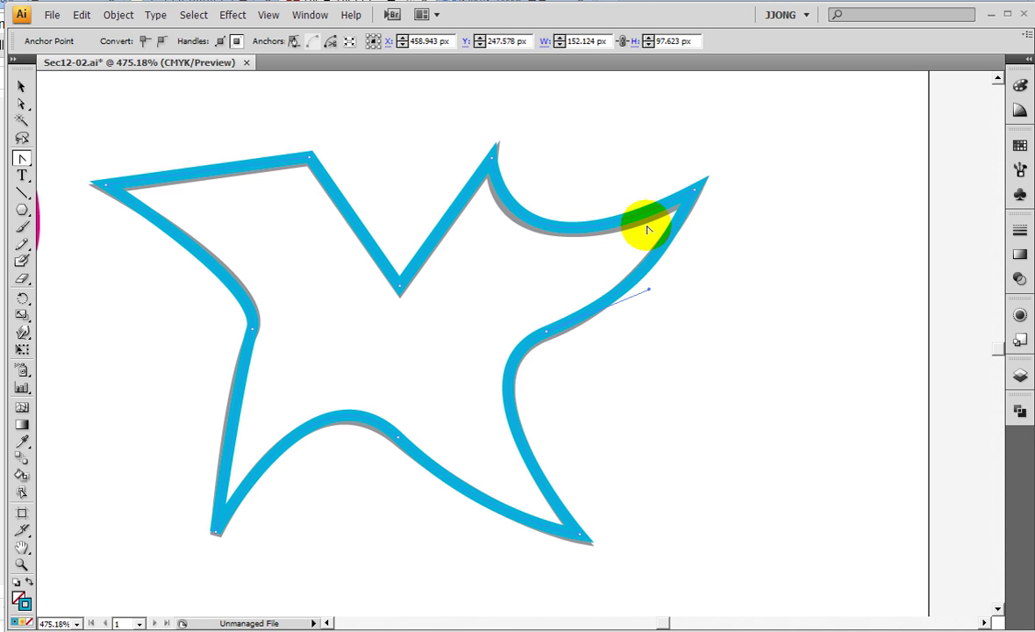